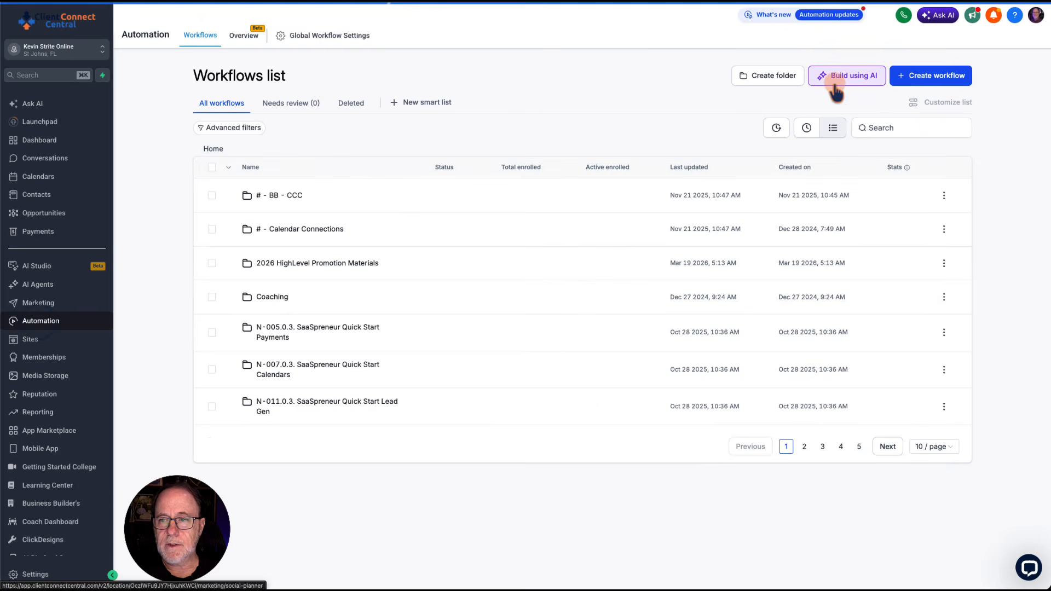
Step: Create a new workflow from scratch and rename it with the copied title beginning "Recurring Reminder for 90 Days to Stacking Wins"
left_click(919, 77)
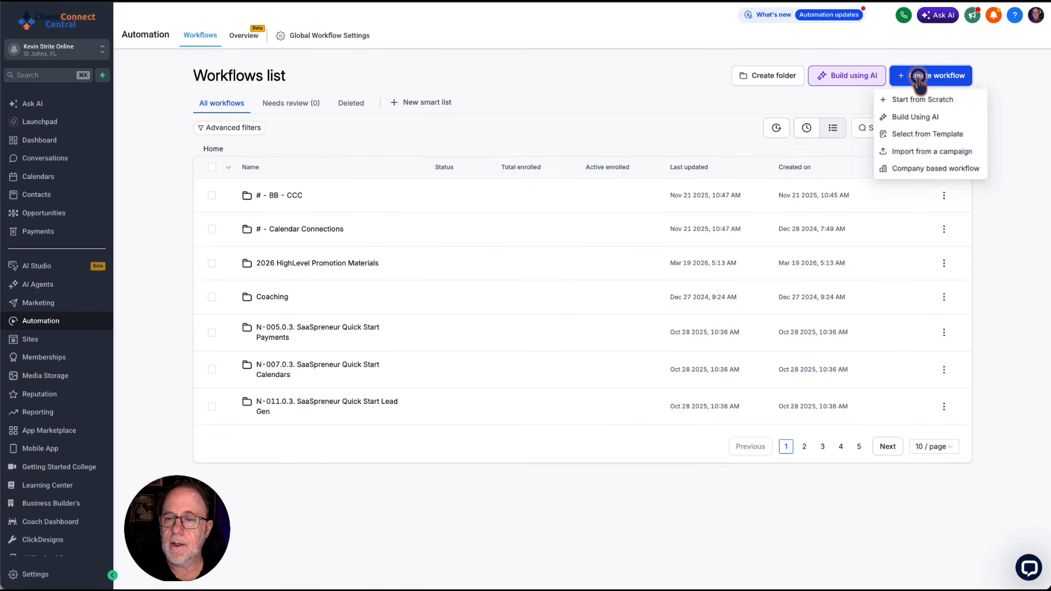
left_click(911, 100)
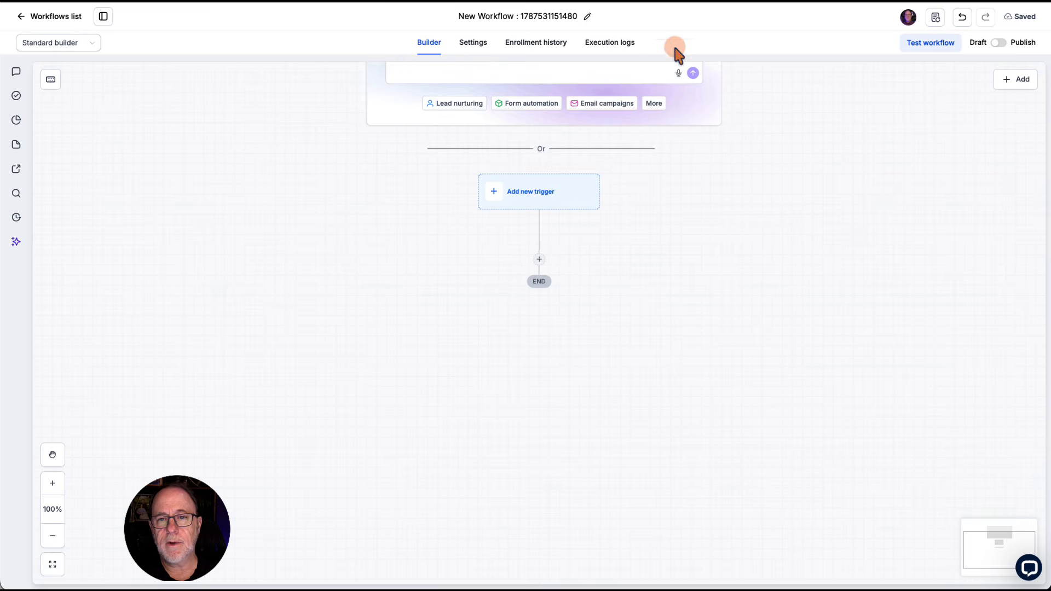
left_click(587, 16)
key("super+v")
key("Return")
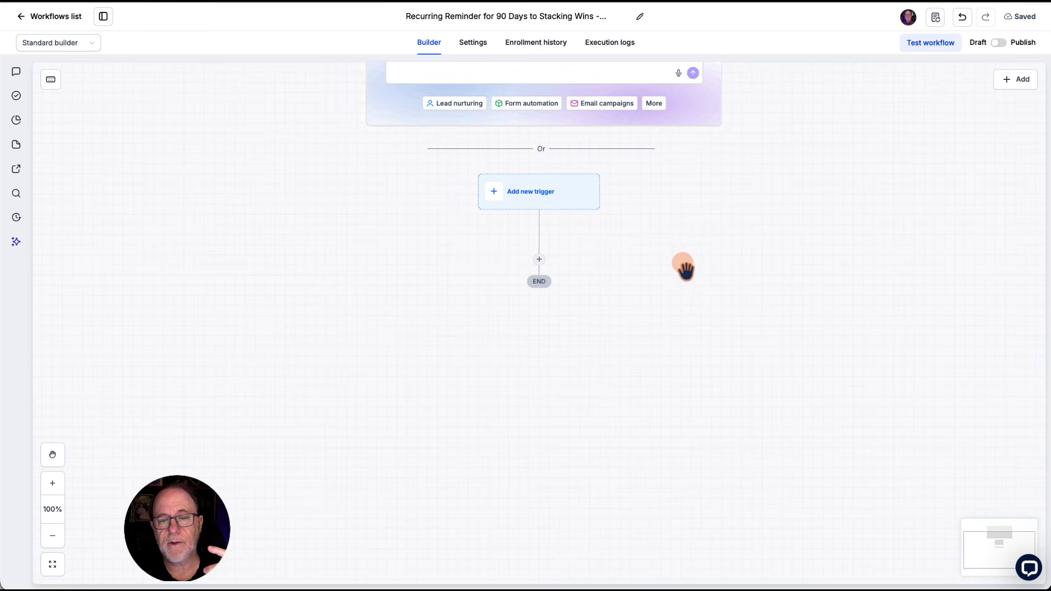
Step: Add a Wait action under the trigger that holds contacts until the specific date 28/08/2026
left_click(539, 260)
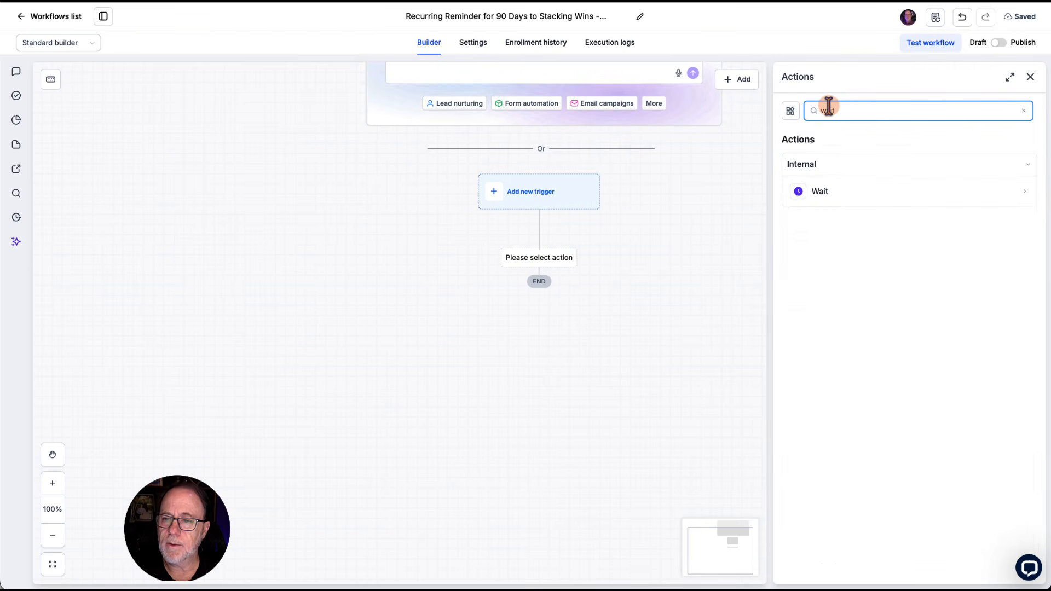
left_click(821, 192)
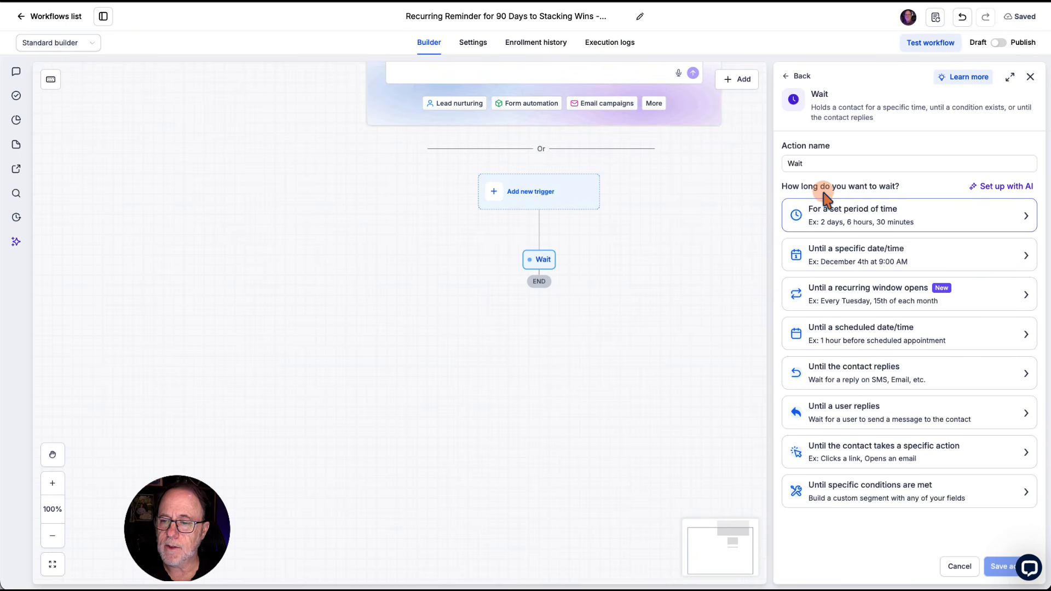
left_click(848, 257)
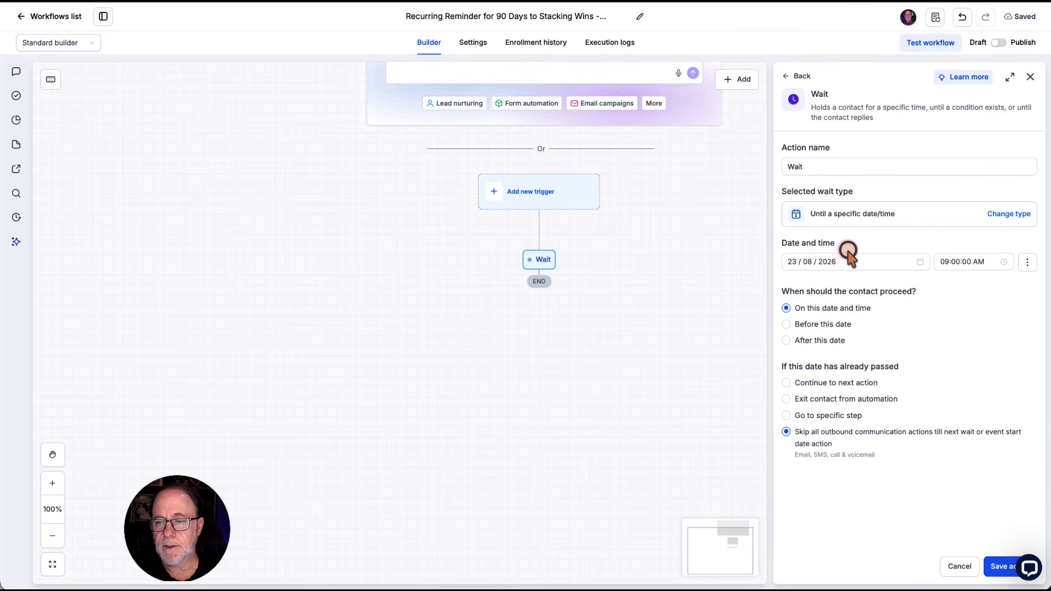
left_click(811, 262)
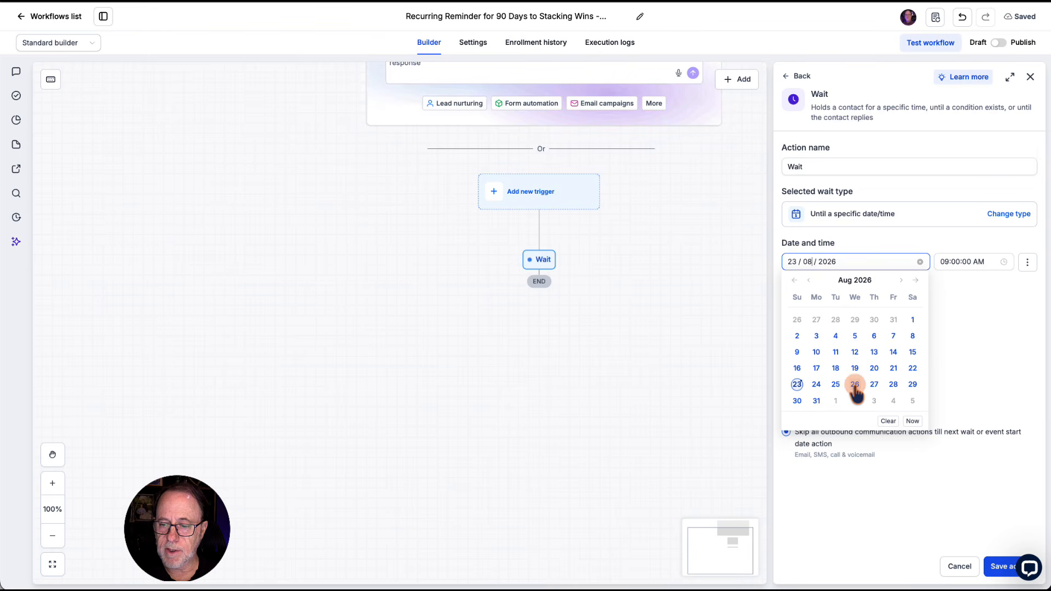
left_click(894, 386)
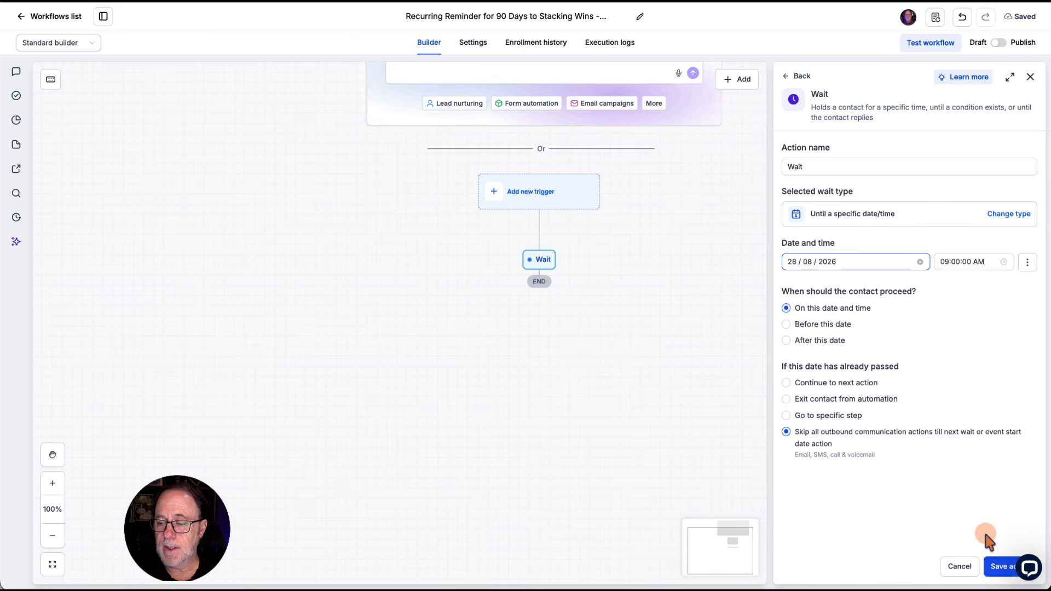
Step: Name the wait action "Wait Until after August 28" and save it
left_click(832, 166)
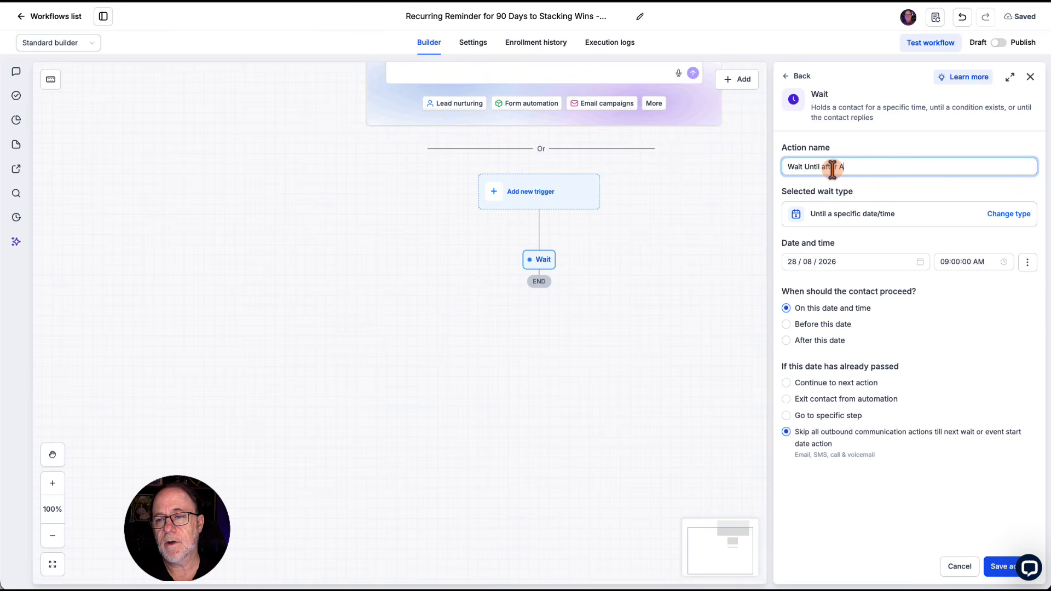
type("Until after August 28")
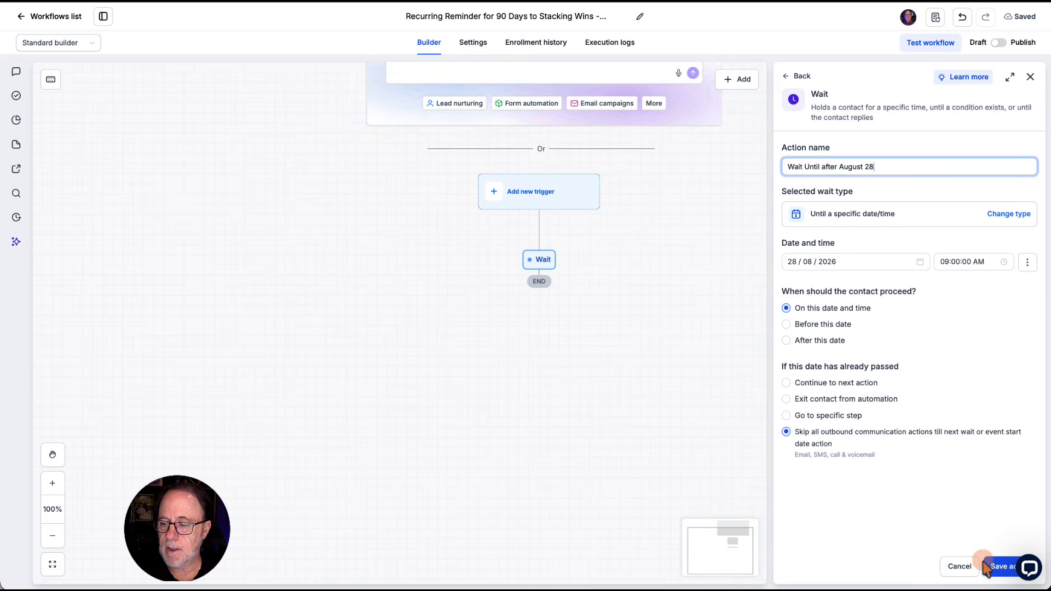
left_click(995, 567)
Step: Add a second Wait action below the first, holding until a weekly recurring window opens on Wednesday only
scroll(683, 381, "down", 3)
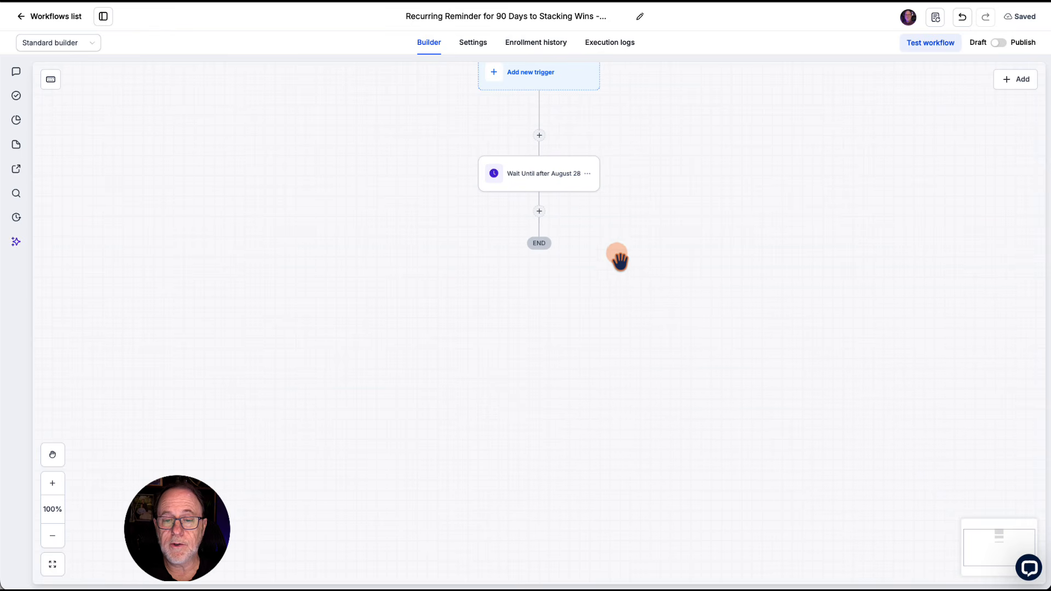
left_click(539, 212)
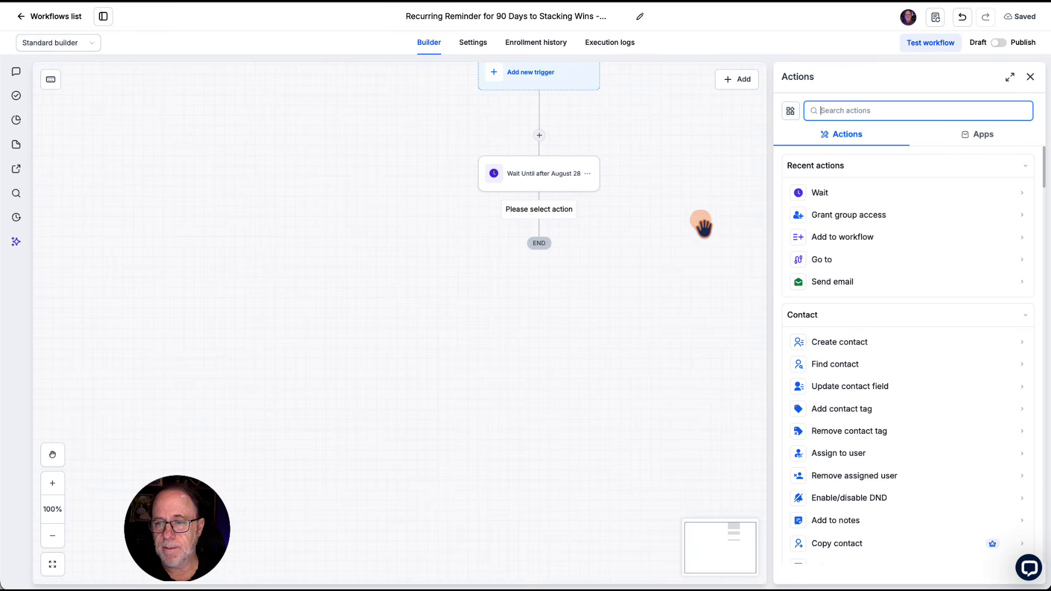
left_click(824, 193)
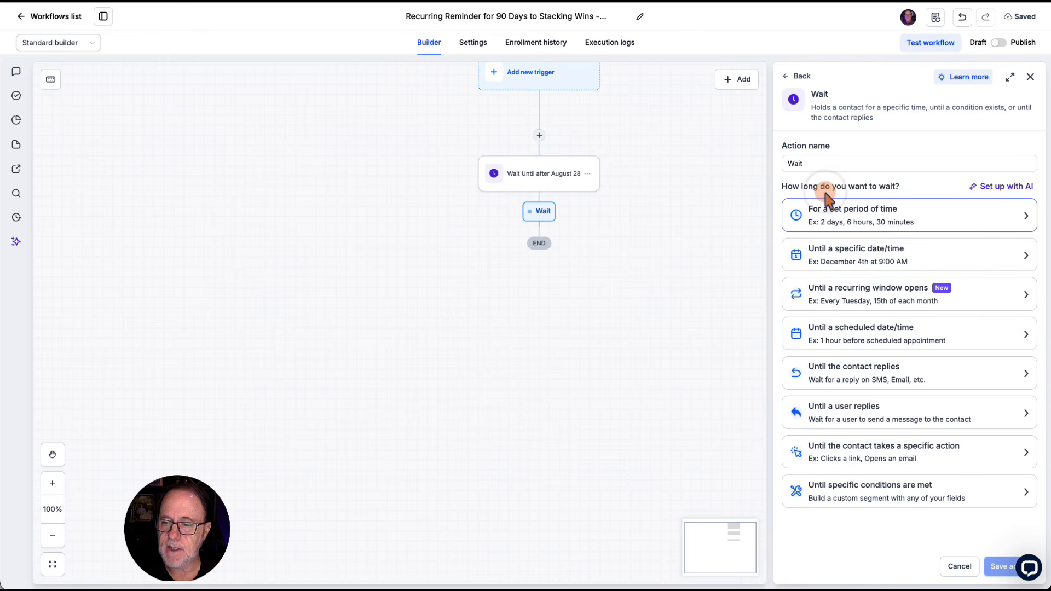
left_click(856, 295)
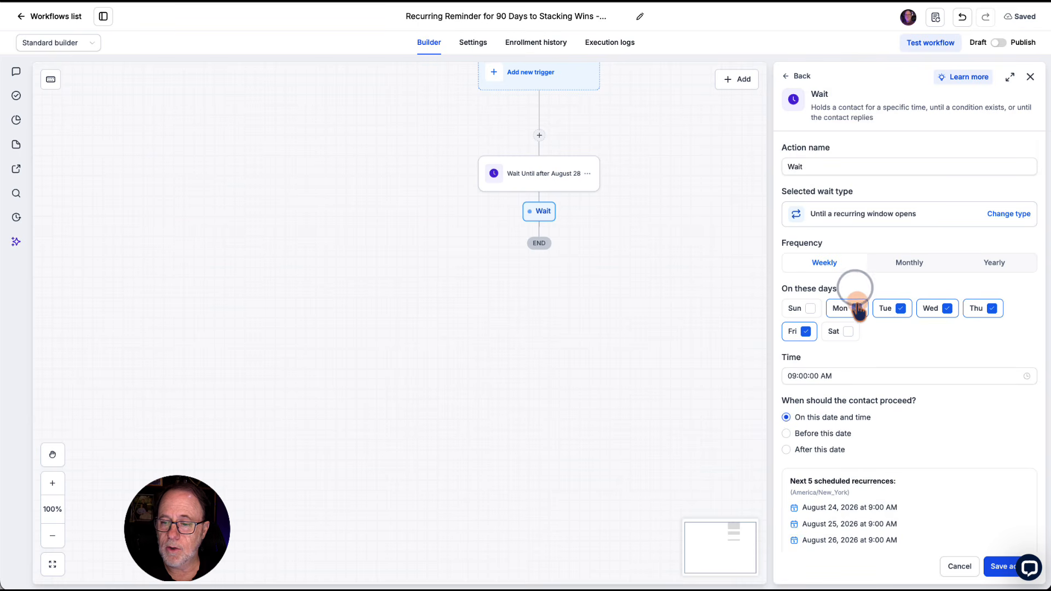
left_click(857, 308)
left_click(901, 308)
left_click(992, 308)
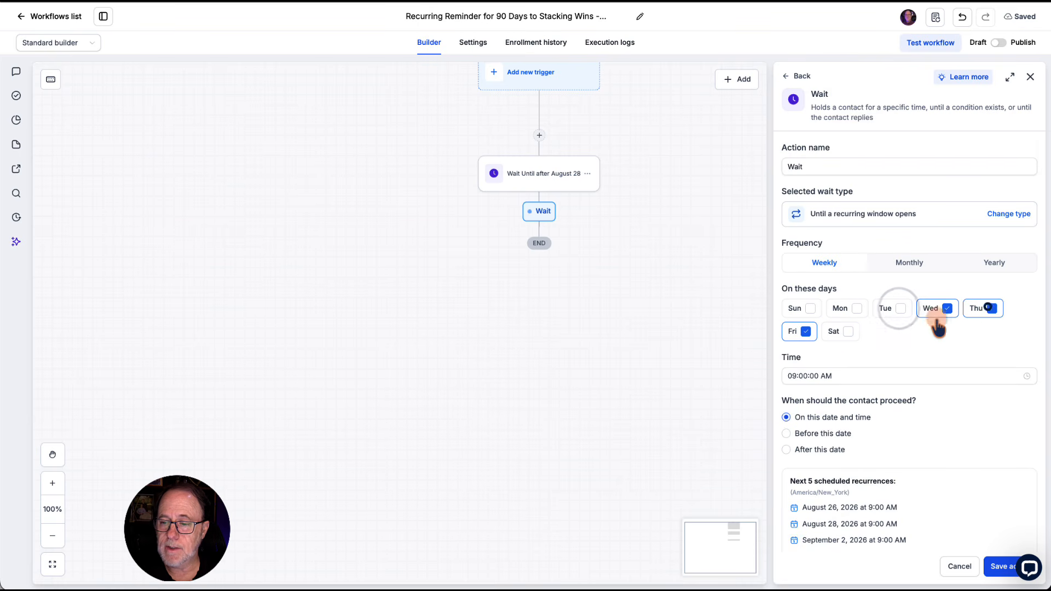
left_click(806, 331)
Step: Set the recurring window's time to 04:00:00 PM
scroll(843, 337, "down", 1)
left_click(799, 334)
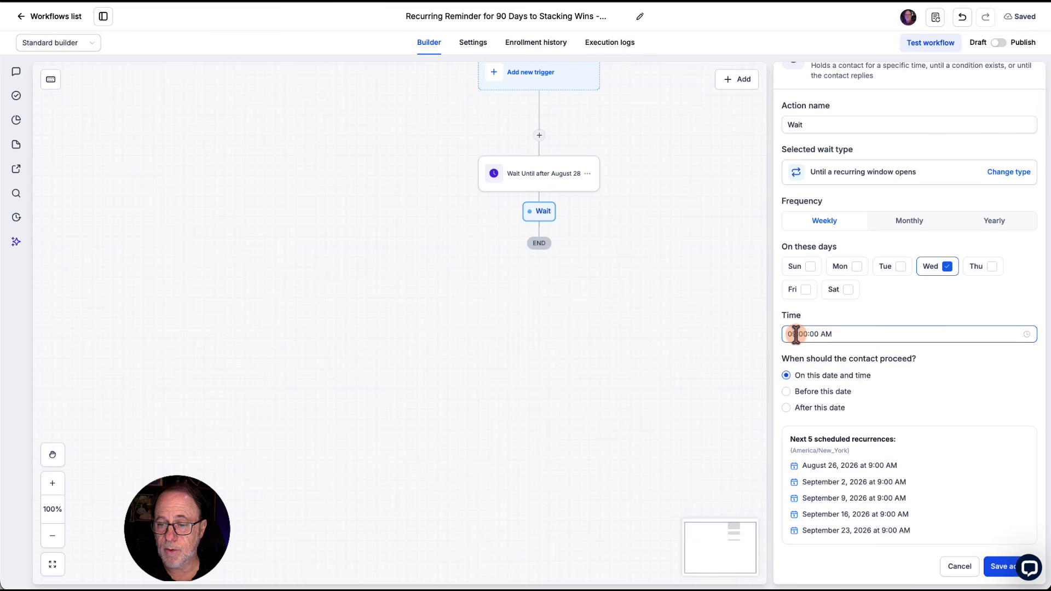
left_click_drag(796, 334, 786, 341)
type("04")
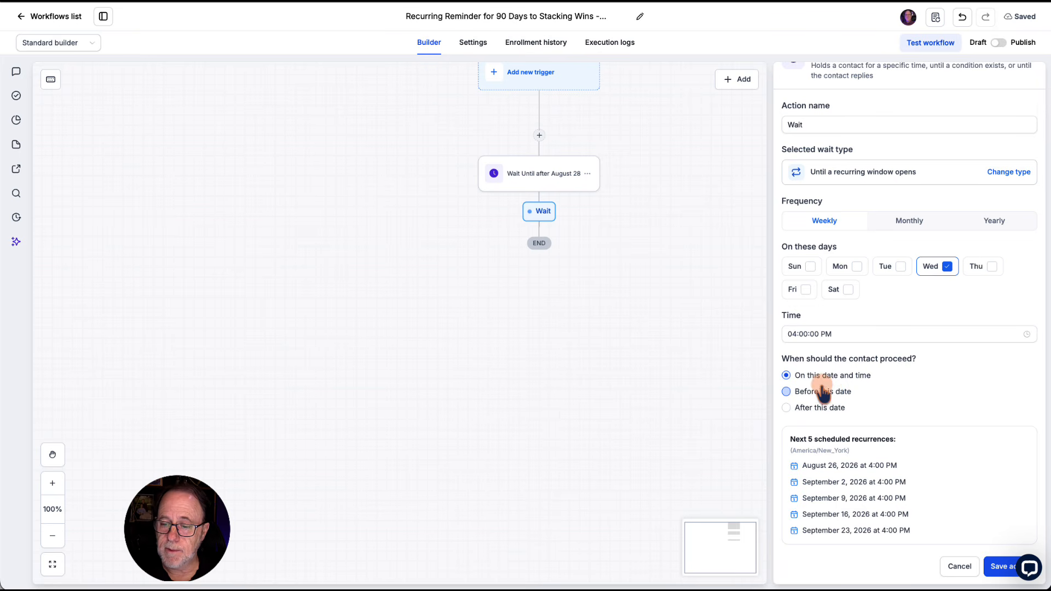
Step: Make contacts proceed 1 day before the recurring date, check the upcoming recurrences, and save the wait action
left_click(787, 391)
scroll(797, 370, "down", 2)
left_click(811, 347)
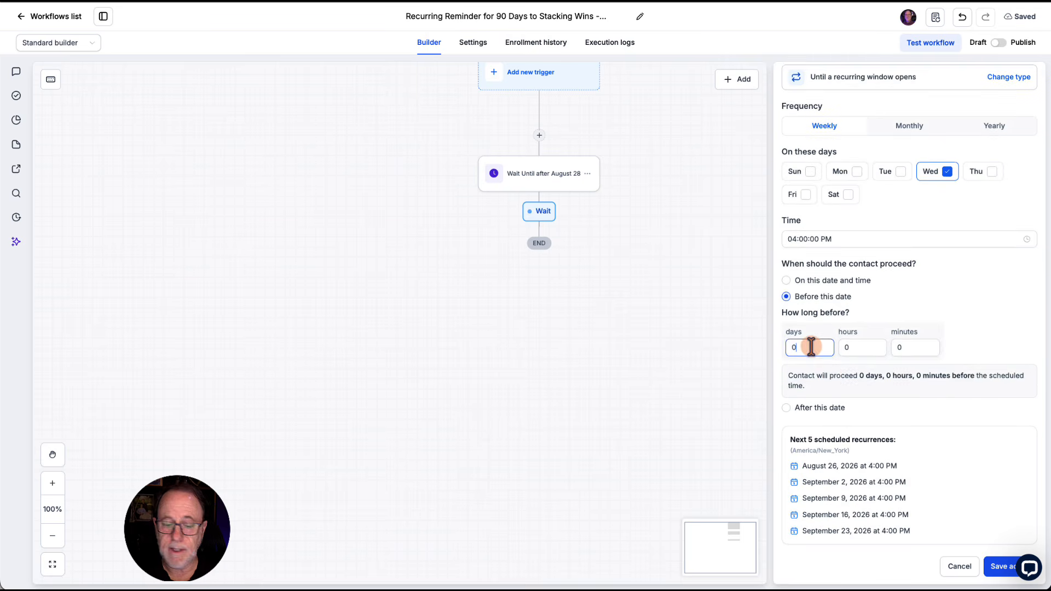
type("1")
key("Tab")
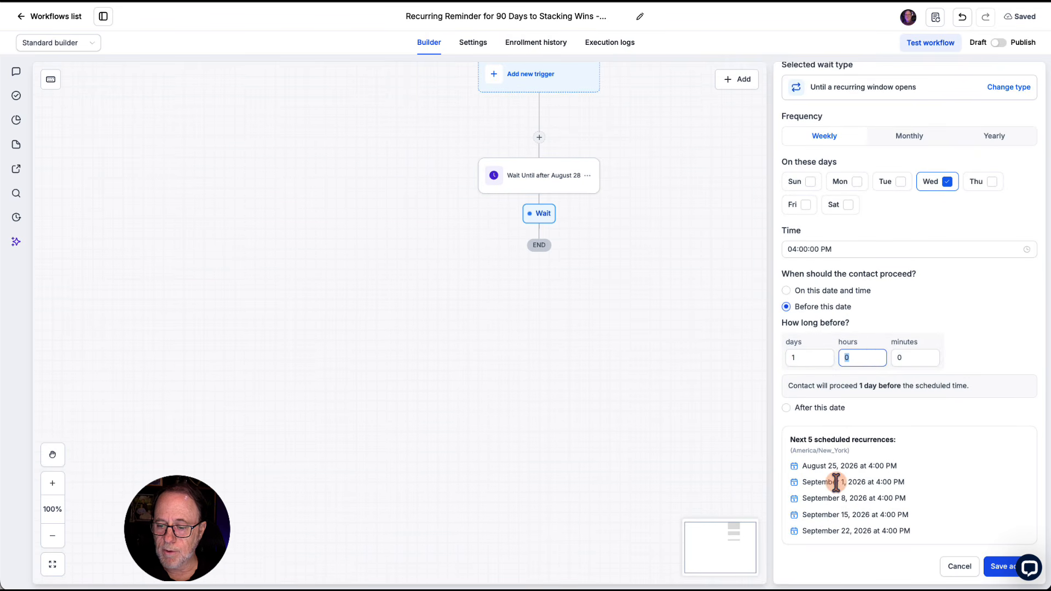
left_click_drag(807, 483, 873, 481)
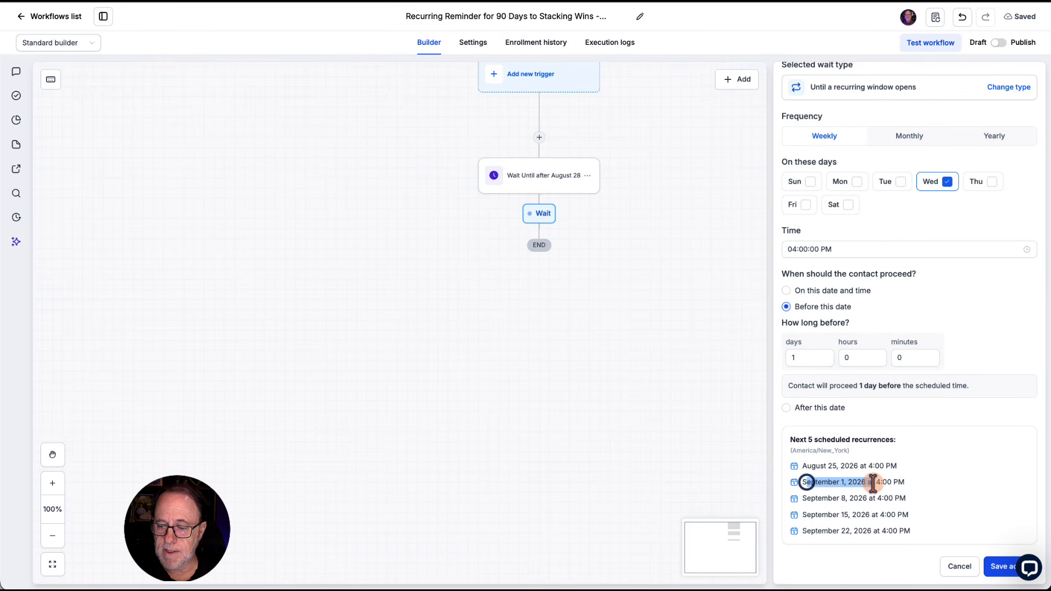
left_click(997, 566)
Step: Rename the second wait action "Wait until 24 Hours Before Each call" and save it
left_click(561, 262)
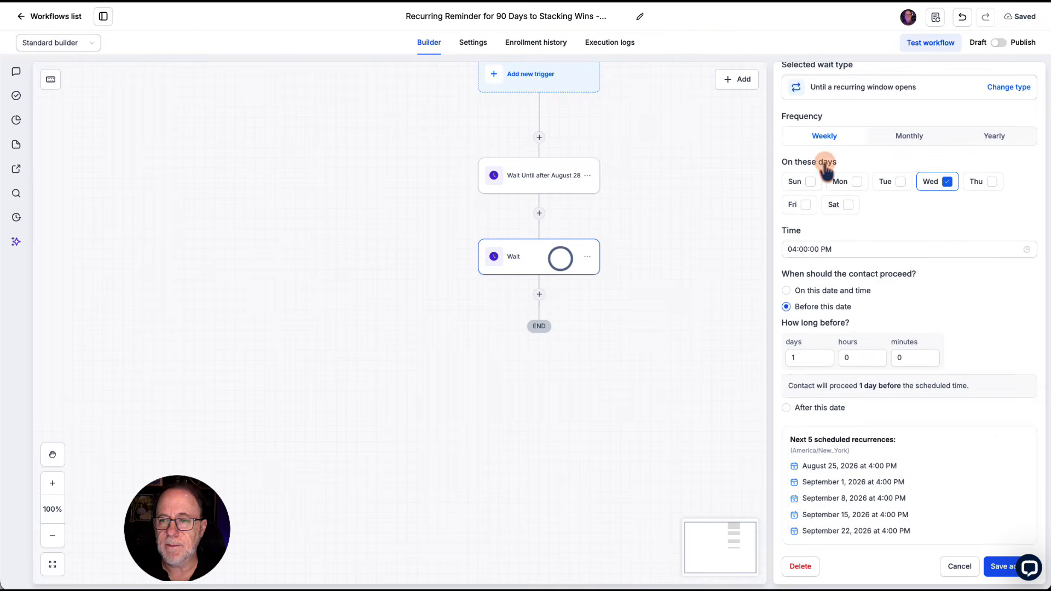
left_click(824, 167)
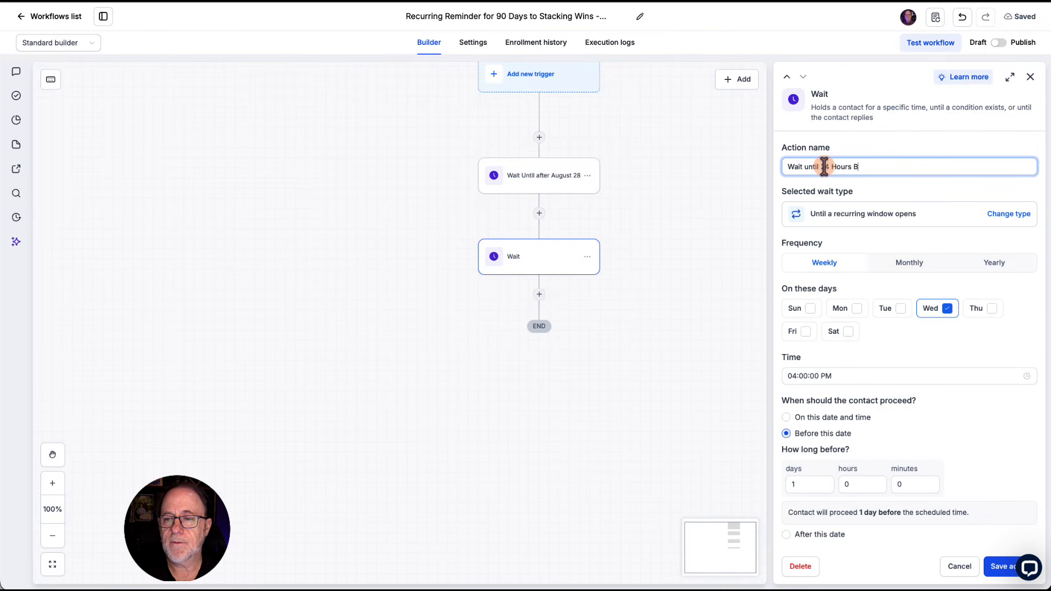
type("ll")
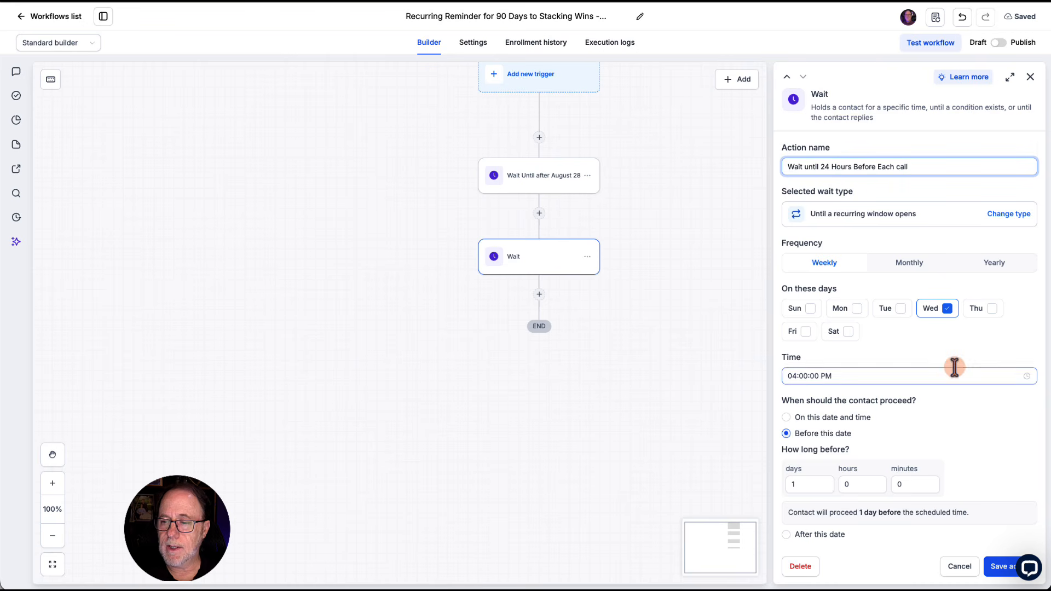
left_click(1002, 566)
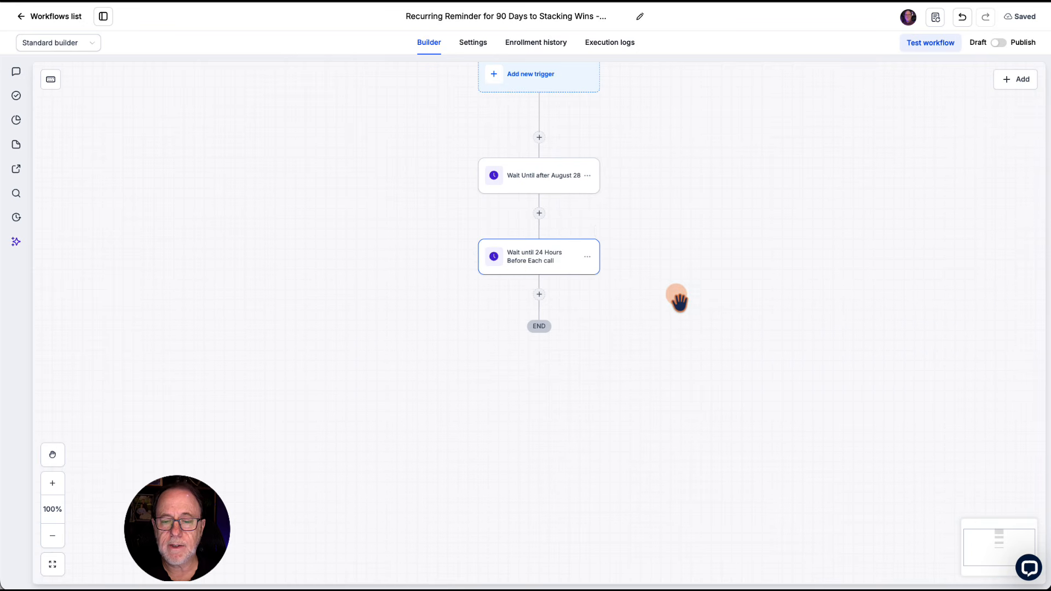
Step: Add a Send email action after the 24-hour wait and name it "Send 24 hour Email"
scroll(669, 292, "down", 1)
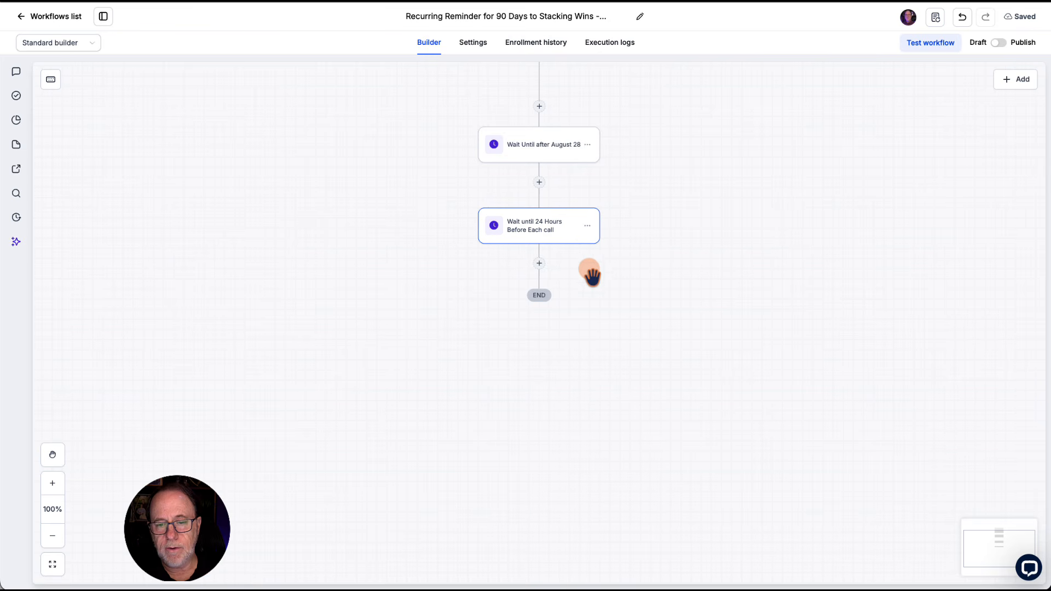
left_click(538, 266)
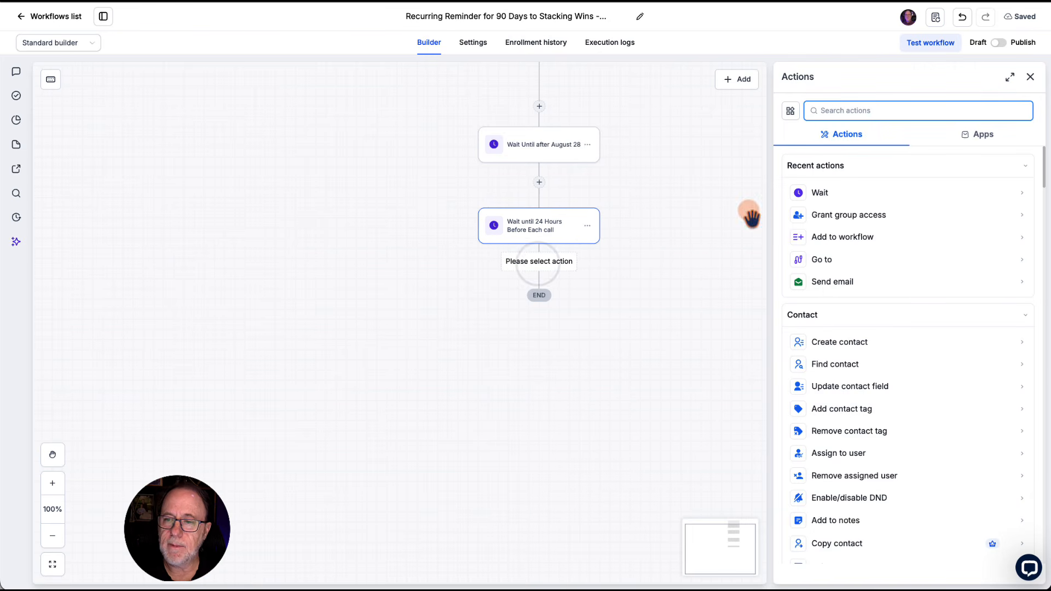
left_click(828, 112)
type("mail")
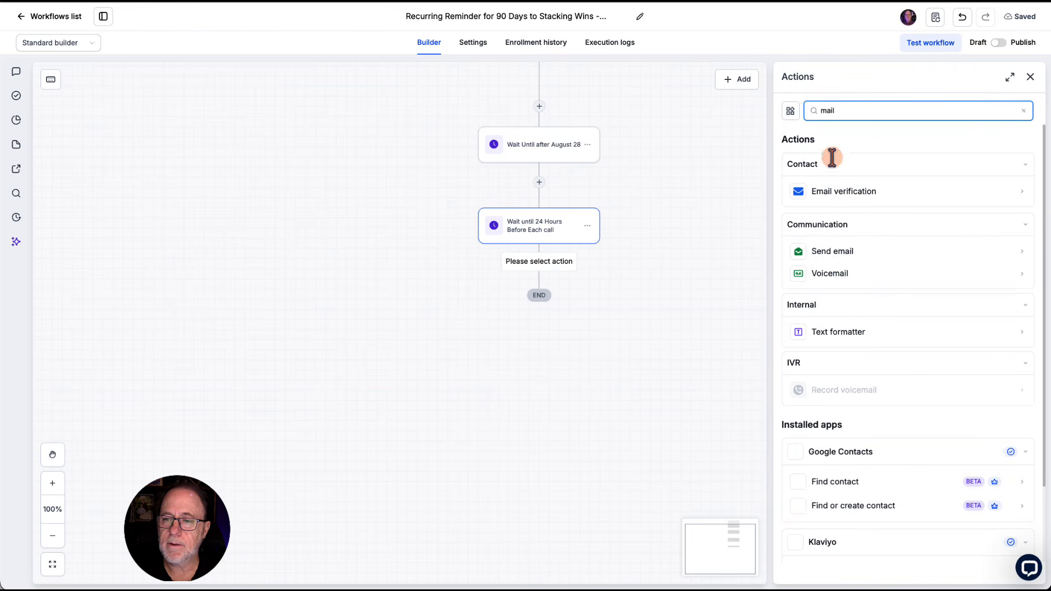
left_click(839, 253)
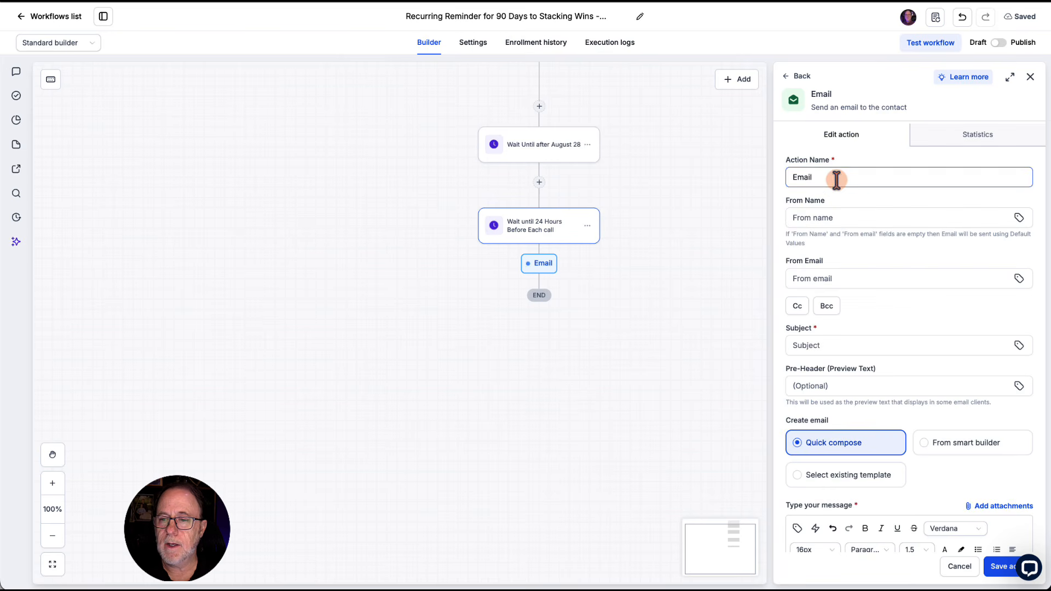
left_click(836, 179)
key("Home")
type("S")
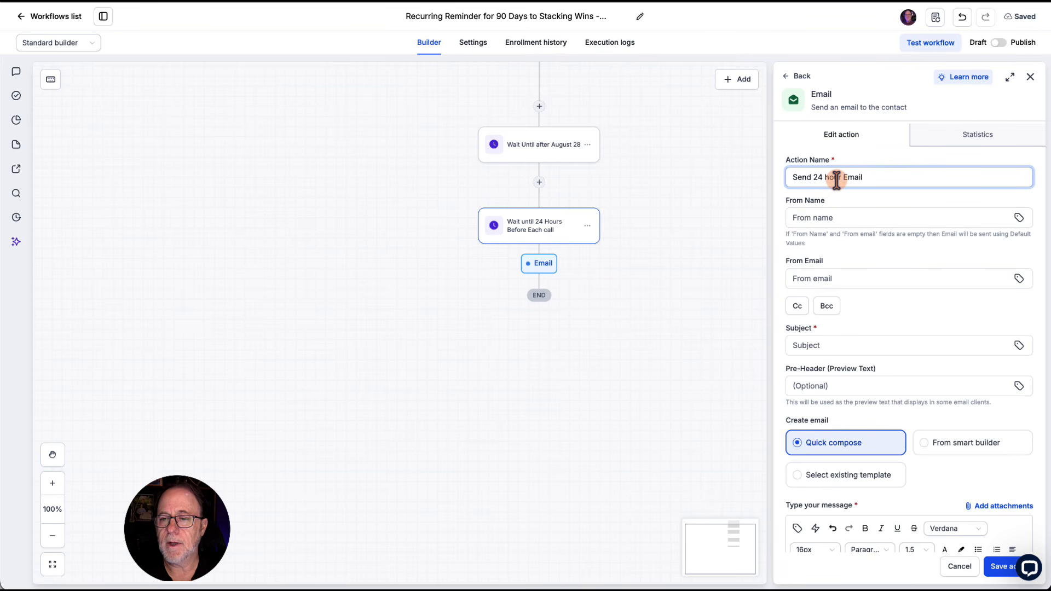
Step: Set the email subject to "90 Days to Stacking Wins Call Begins in 24 Hours" and save the action with an empty message
scroll(868, 307, "down", 2)
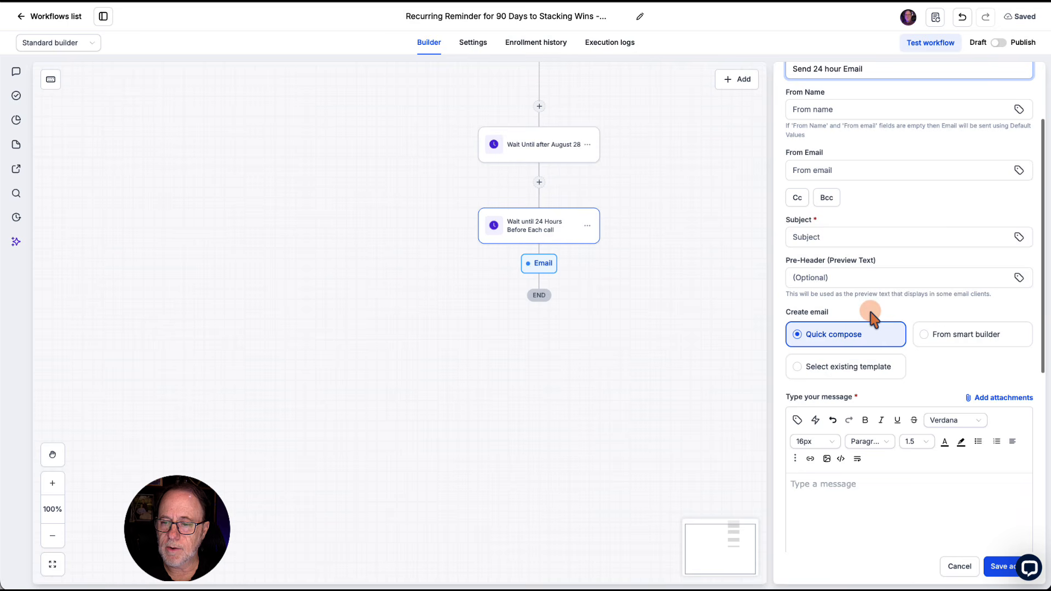
left_click(797, 236)
type("9")
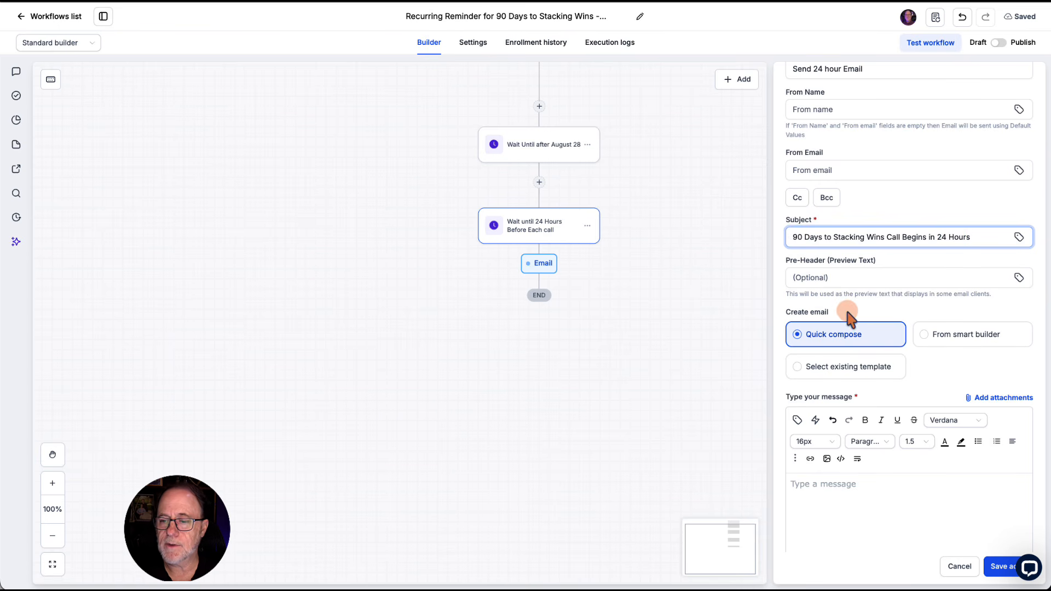
scroll(849, 307, "down", 3)
left_click(822, 291)
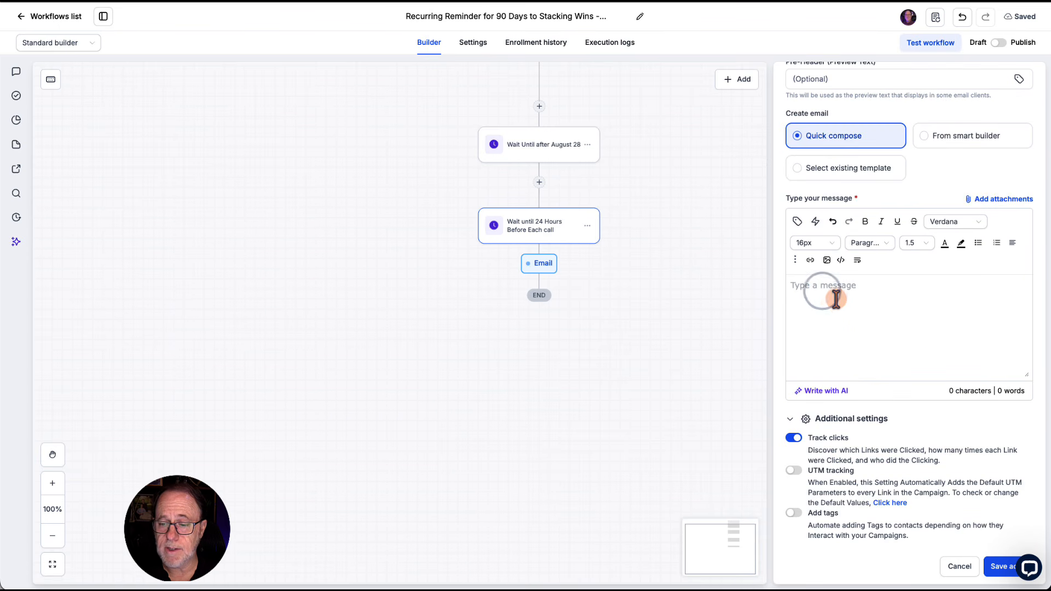
scroll(894, 434, "down", 3)
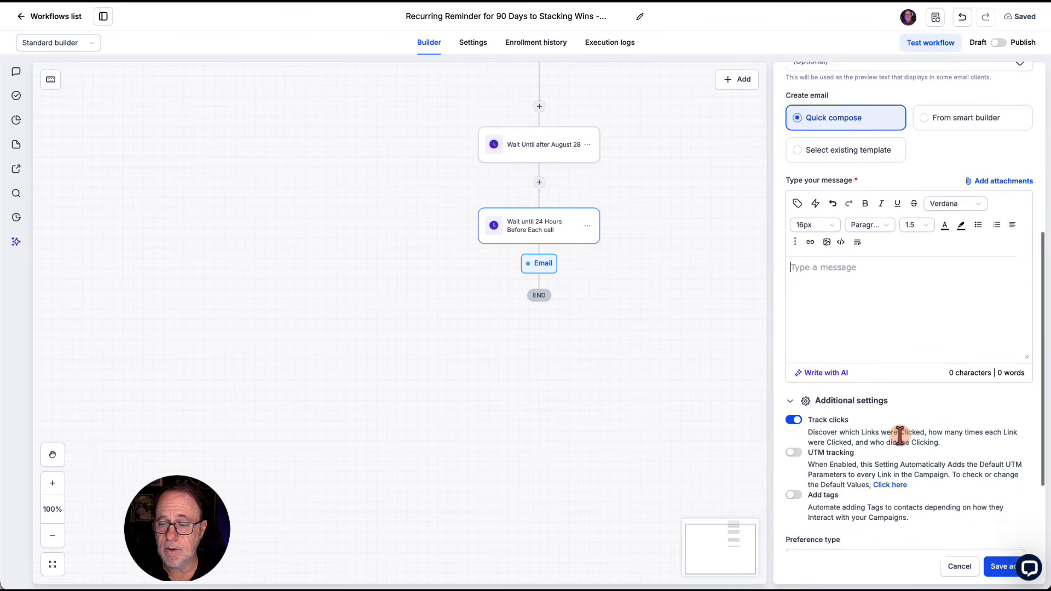
left_click(999, 566)
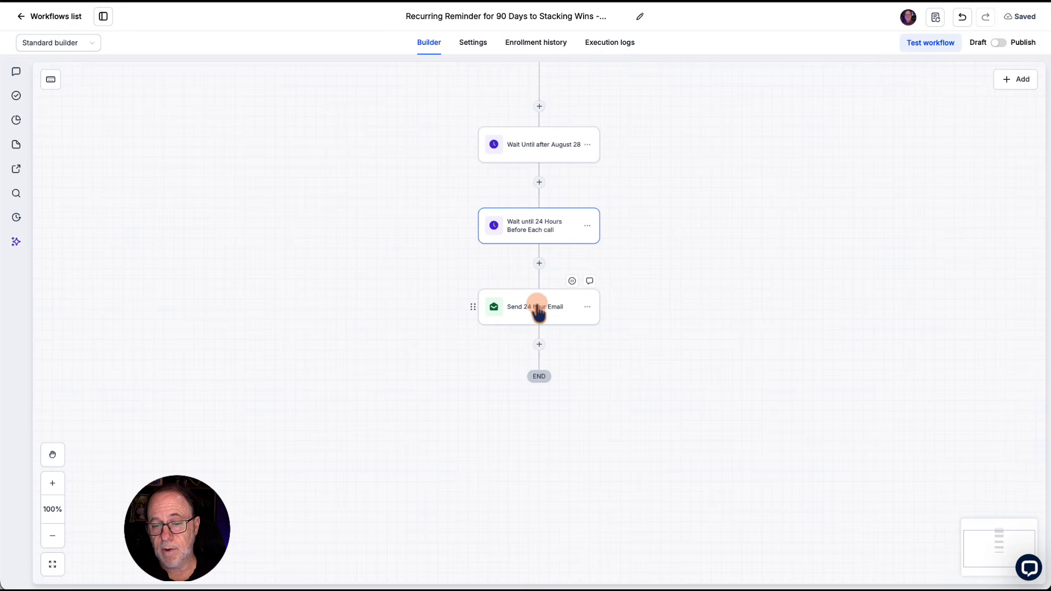
Step: Add a Wait action after the 24-hour email, set to a weekly recurring window on Wednesdays only
scroll(538, 311, "down", 2)
left_click(544, 326)
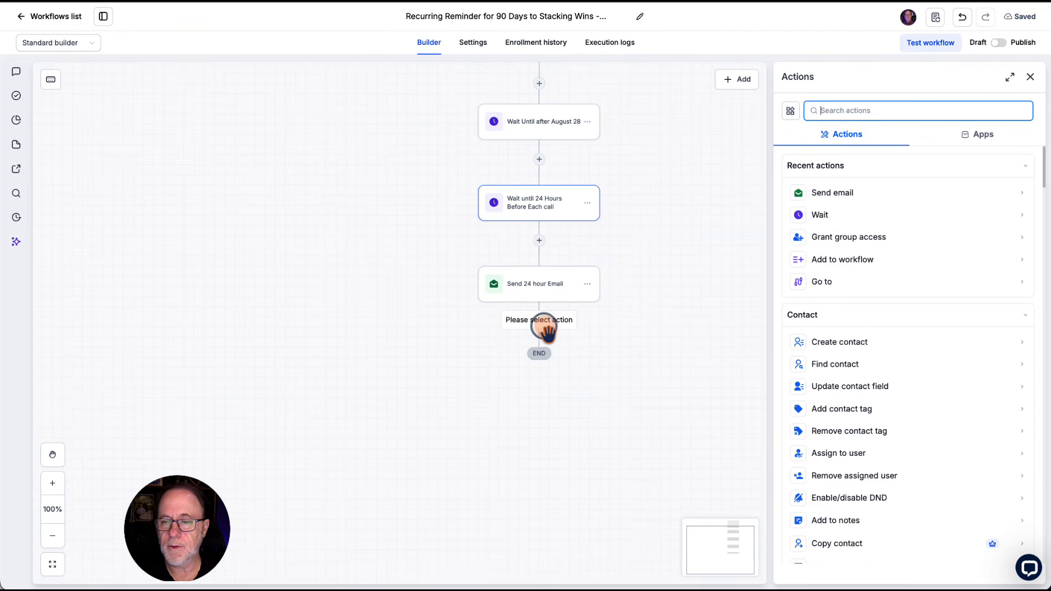
left_click(821, 215)
left_click(843, 332)
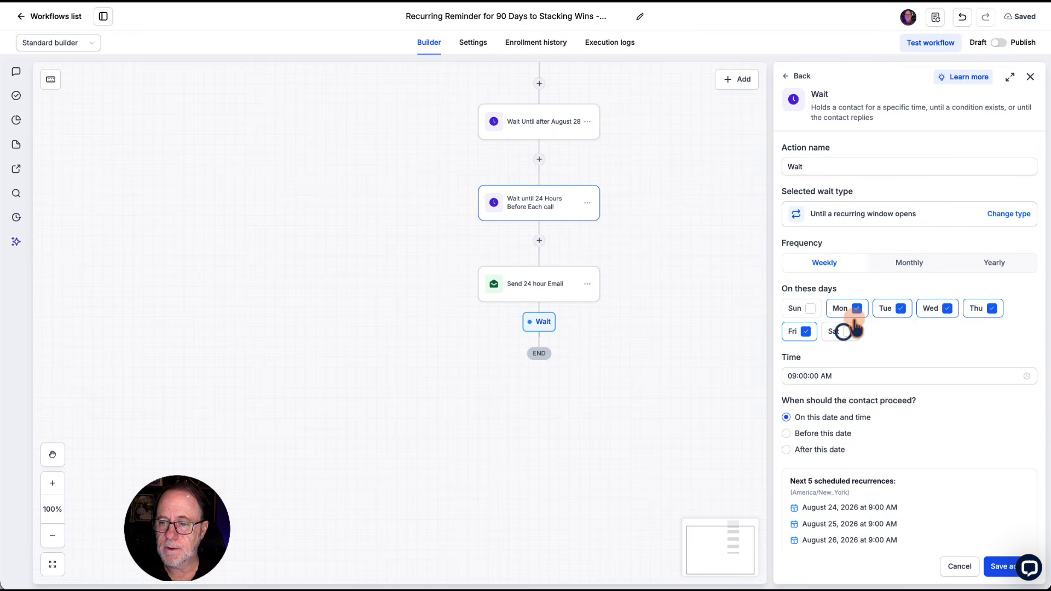
left_click(858, 309)
left_click(898, 309)
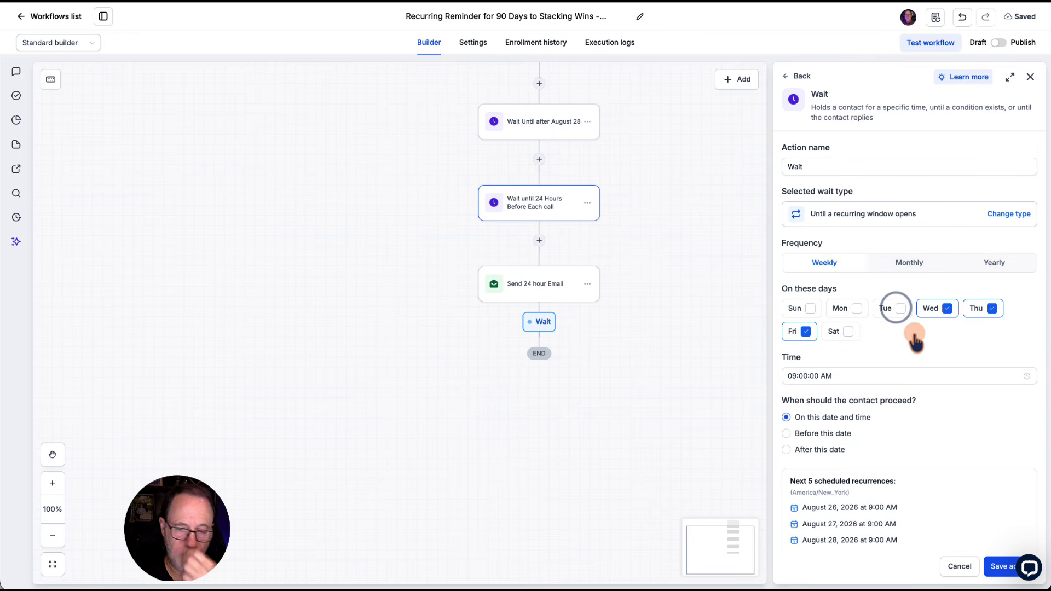
Step: Set the new wait action's recurring time to 04:00:00 PM
left_click(792, 375)
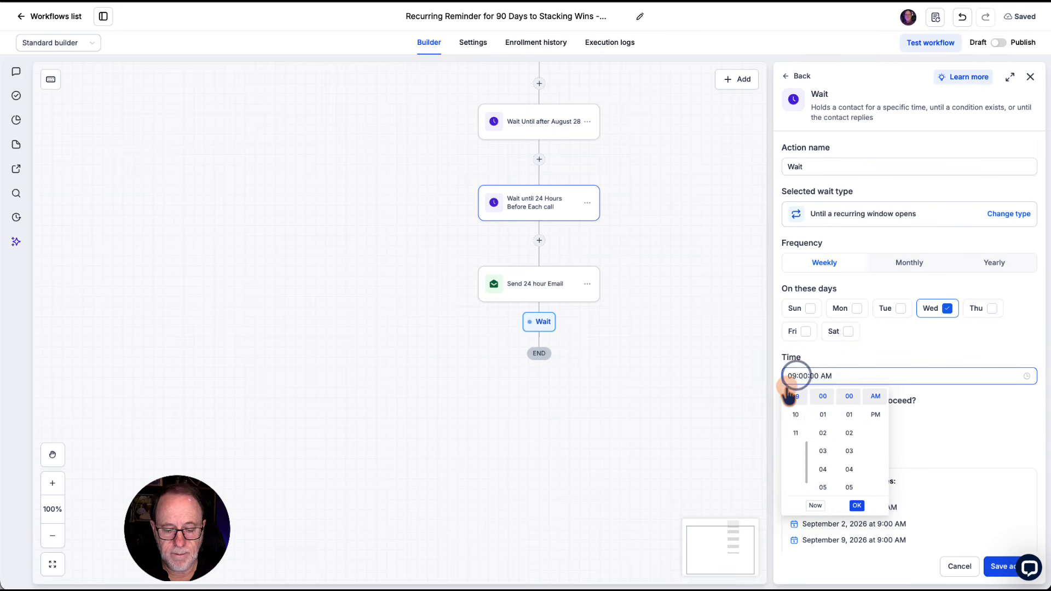
key("BackSpace")
type("4")
left_click(872, 412)
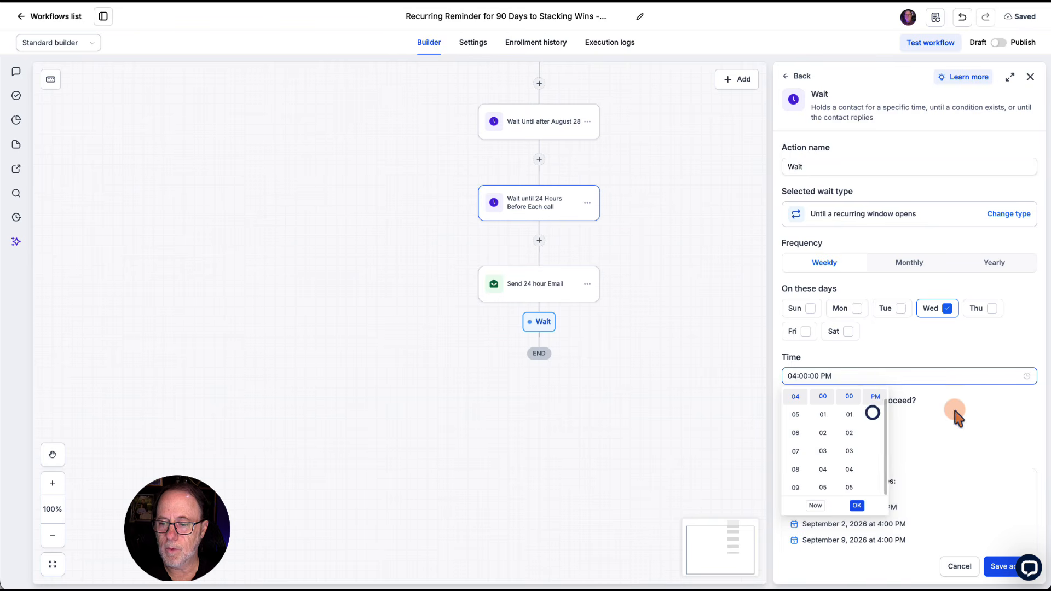
left_click(955, 411)
Step: Make contacts proceed 1 hour before the recurring date and save the wait action
scroll(954, 412, "down", 2)
left_click(857, 378)
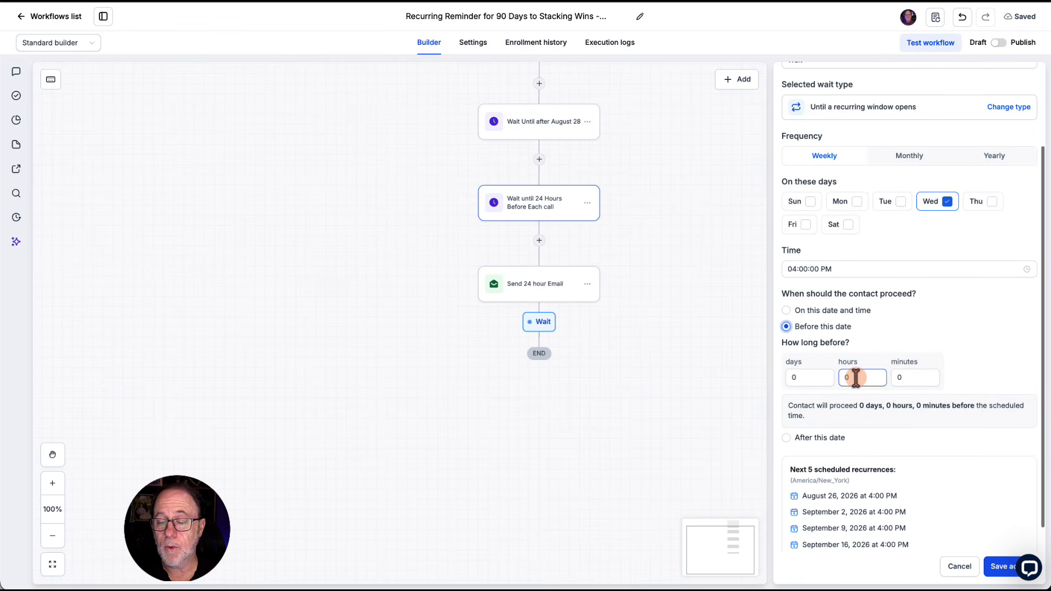
type("1")
left_click(927, 378)
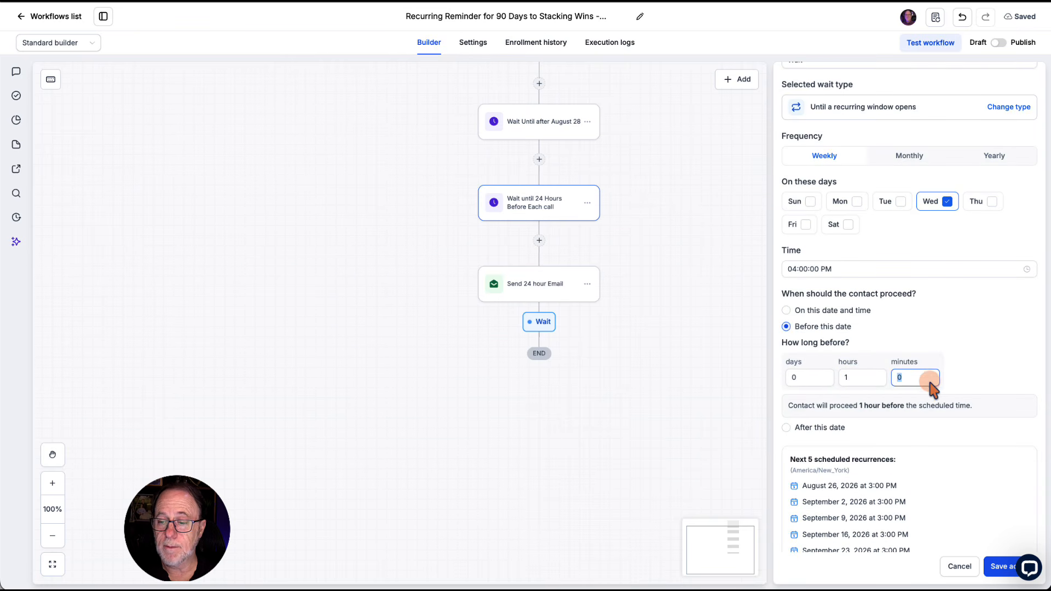
scroll(963, 476, "down", 1)
left_click(995, 569)
Step: Rename the new wait action "Wait Until 1 Hour Before" and save it
left_click(547, 365)
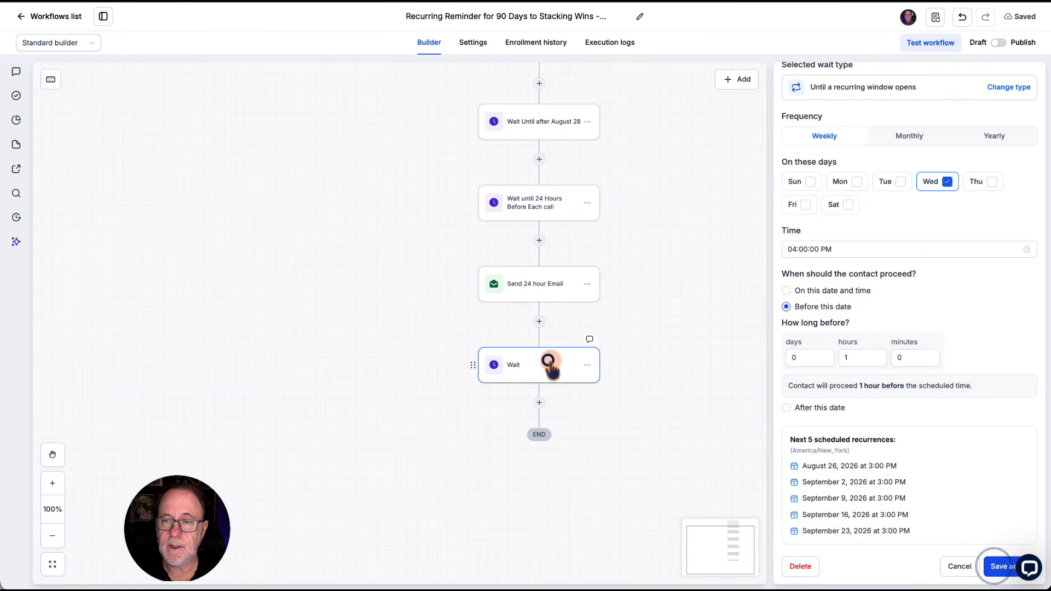
scroll(837, 157, "up", 3)
left_click(829, 167)
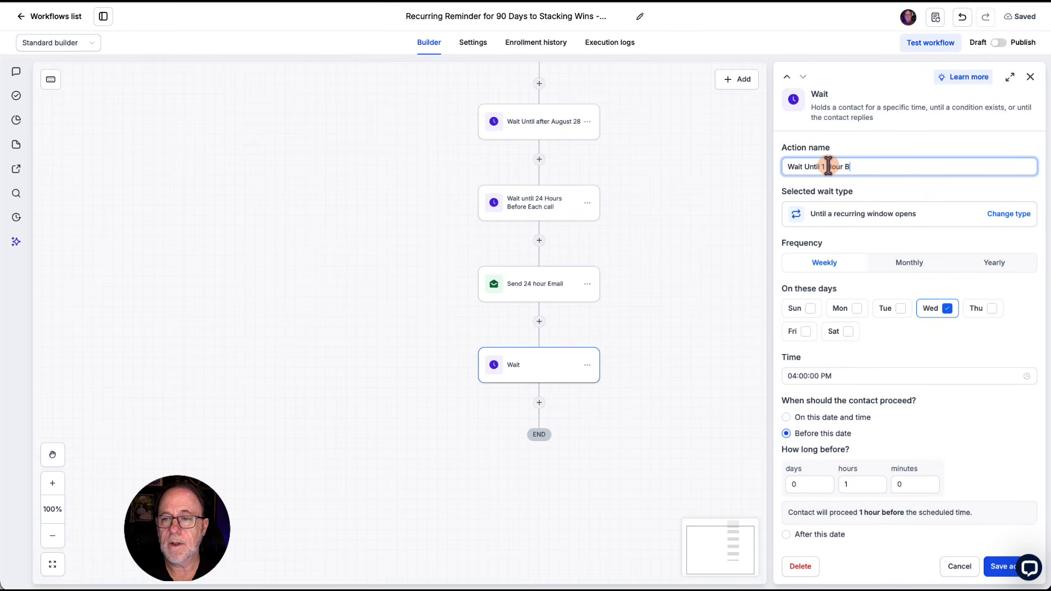
type("Until 1 Hour Begf")
key("BackSpace")
key("BackSpace")
type("fore")
left_click(995, 565)
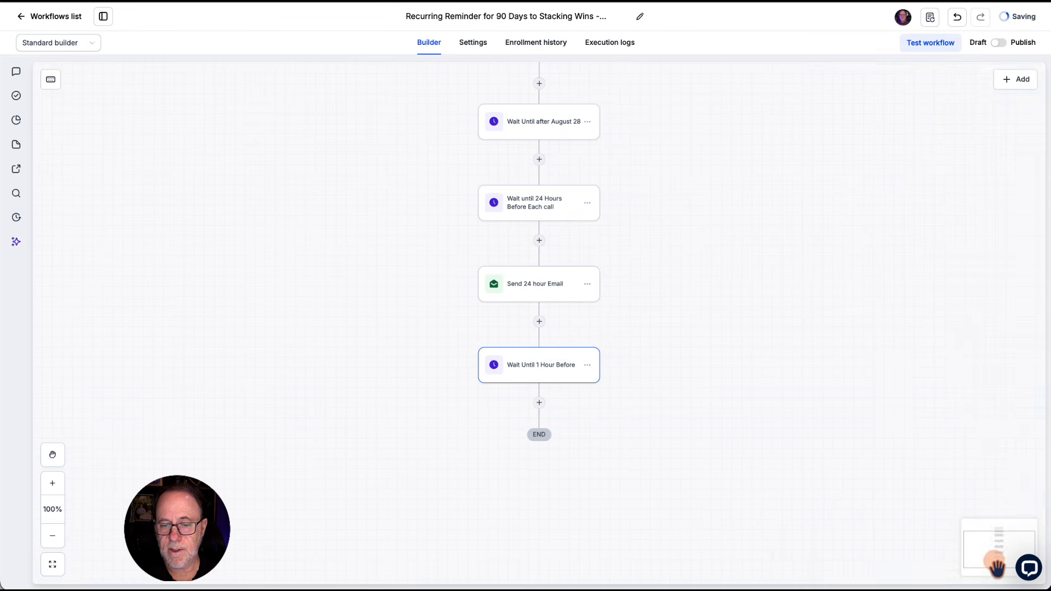
Step: Add a Send email action after the 1-hour wait and name it "Send 1 Hour Reminder Email"
scroll(540, 249, "down", 3)
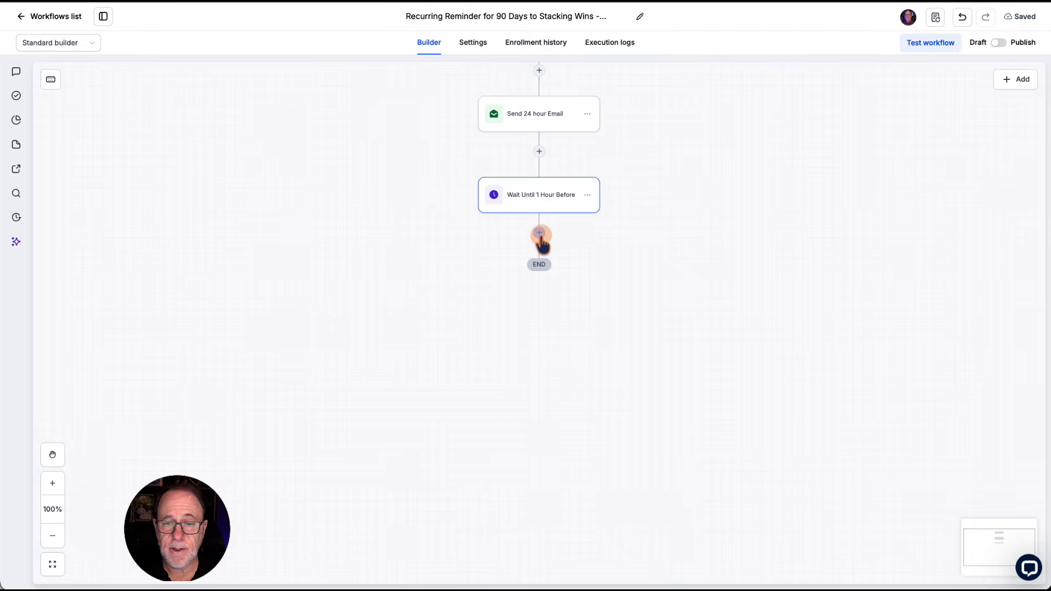
left_click(539, 233)
left_click(834, 214)
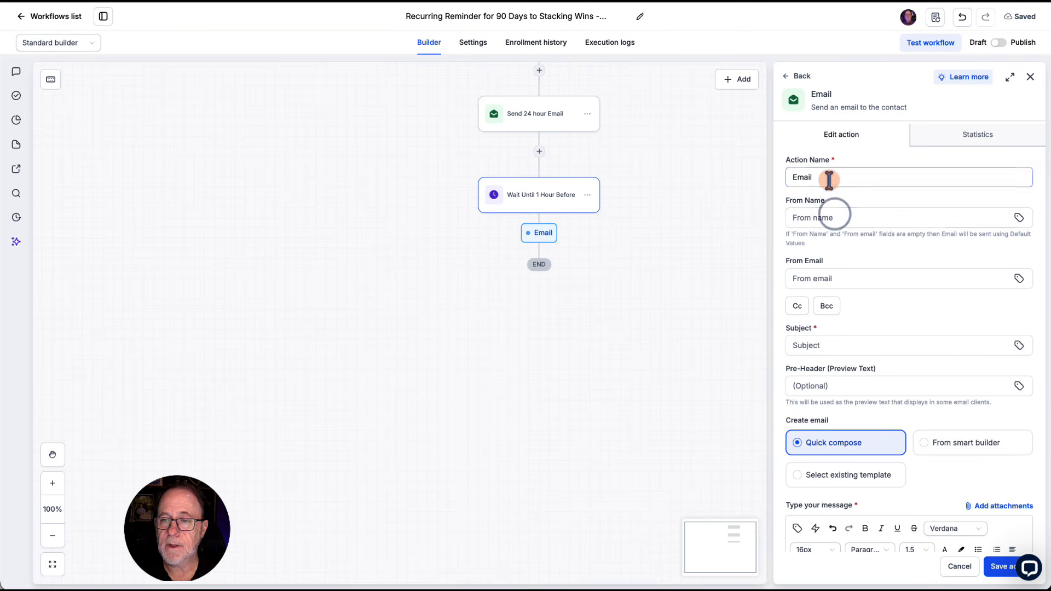
left_click(792, 176)
type("Send 1 Hour")
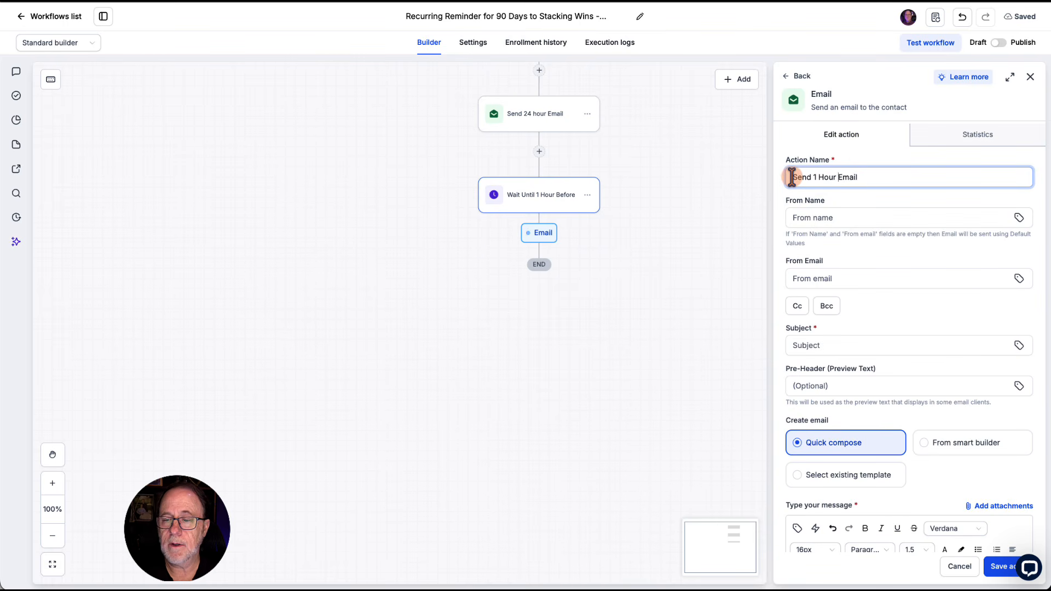
type(" Reminder")
Step: Set the 1-hour email's subject to "One Hour" and save the action with an empty message
scroll(832, 282, "down", 1)
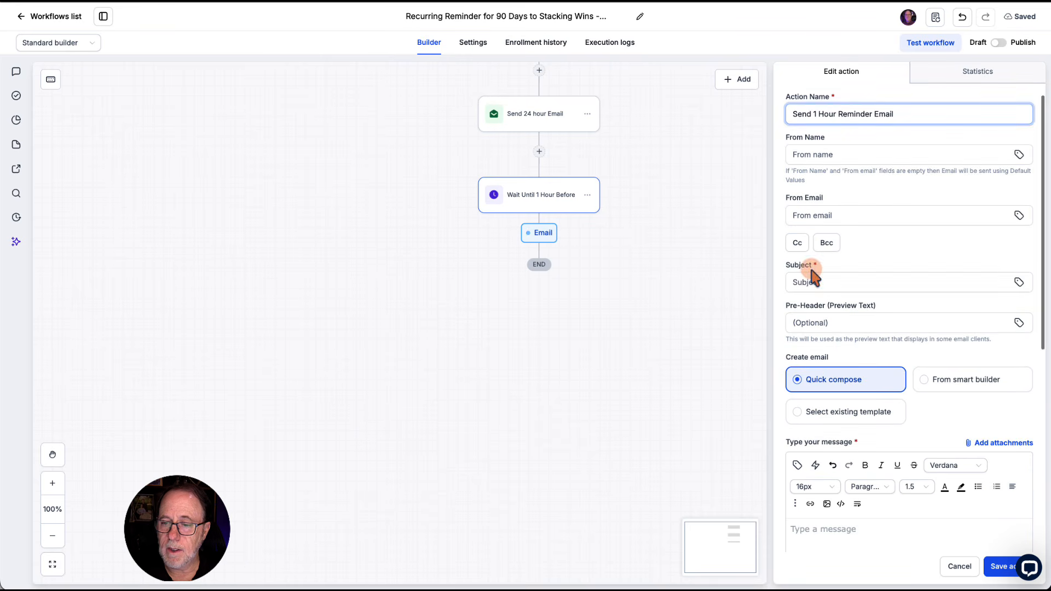
left_click(807, 280)
type("One Hour")
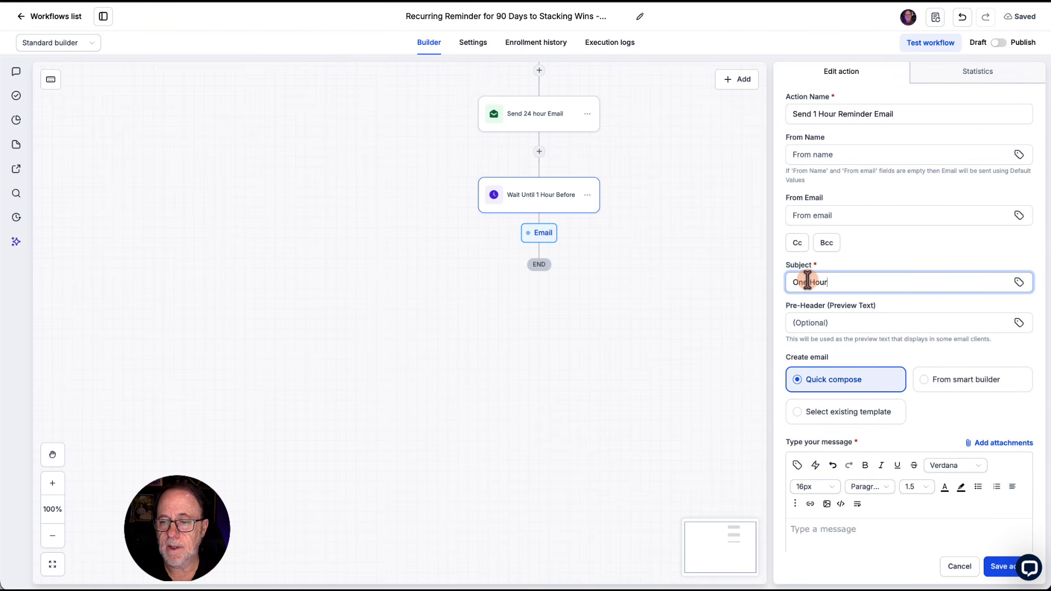
scroll(882, 404, "down", 5)
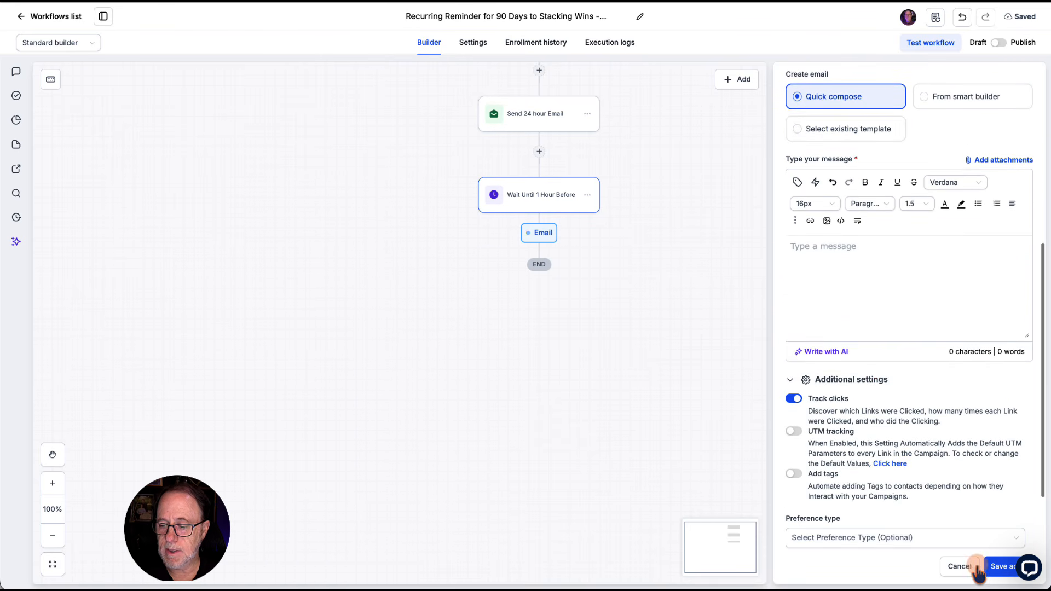
left_click(995, 570)
Step: Add a Send SMS action after the 1-hour email, named "Send 1 Hour Reminder SMS" with the message "1 Hour", and save it
left_click(541, 314)
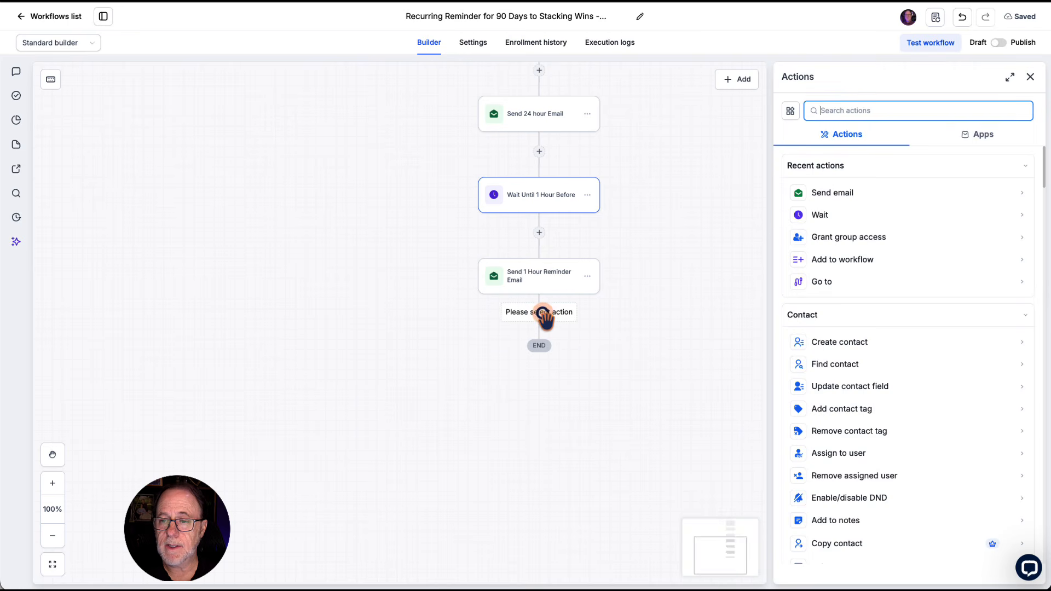
type("sms")
left_click(826, 191)
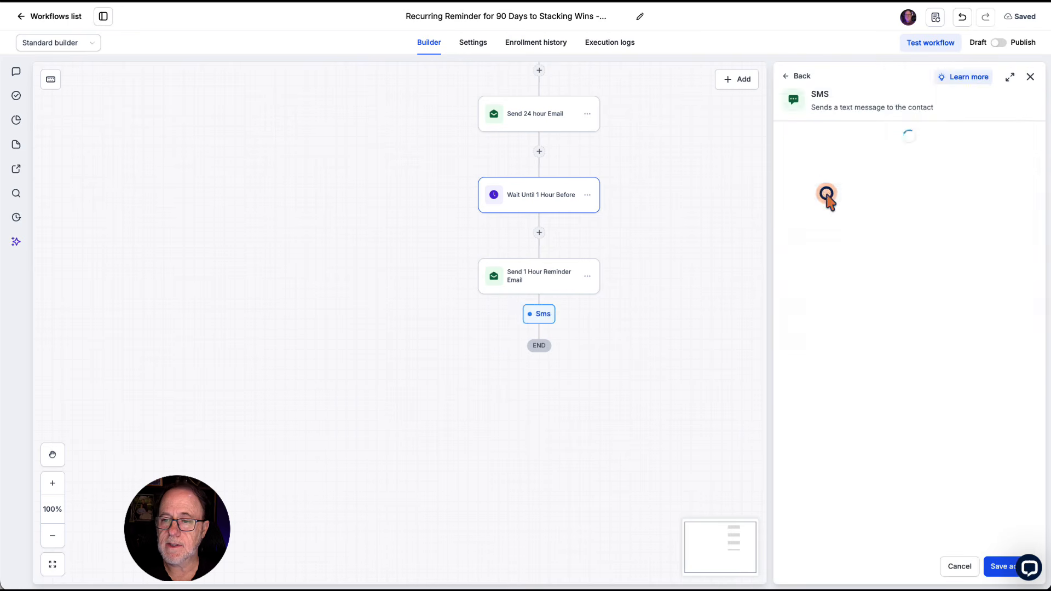
left_click(813, 179)
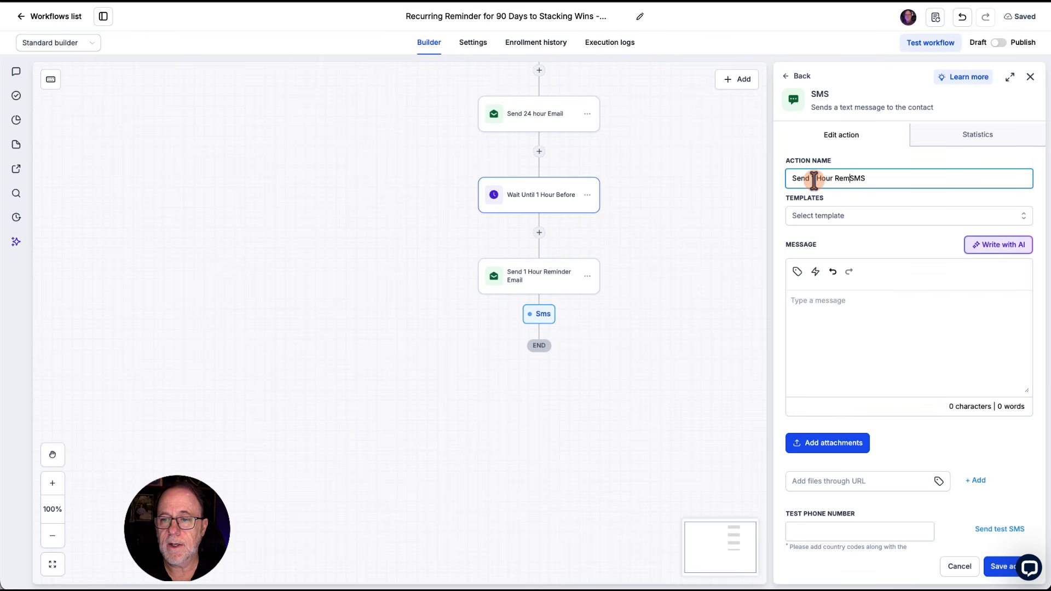
left_click(825, 301)
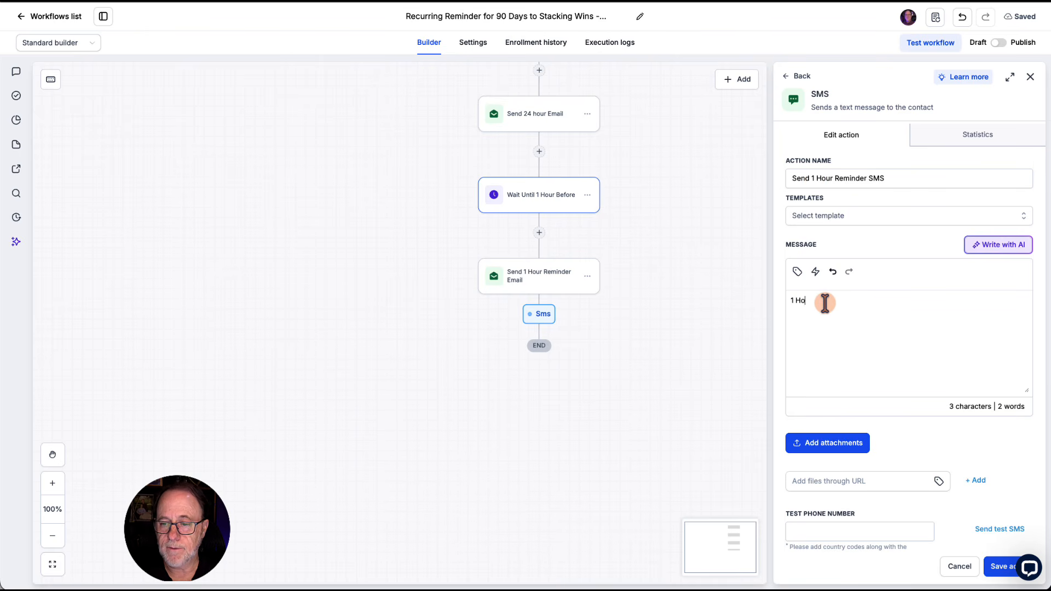
left_click(988, 563)
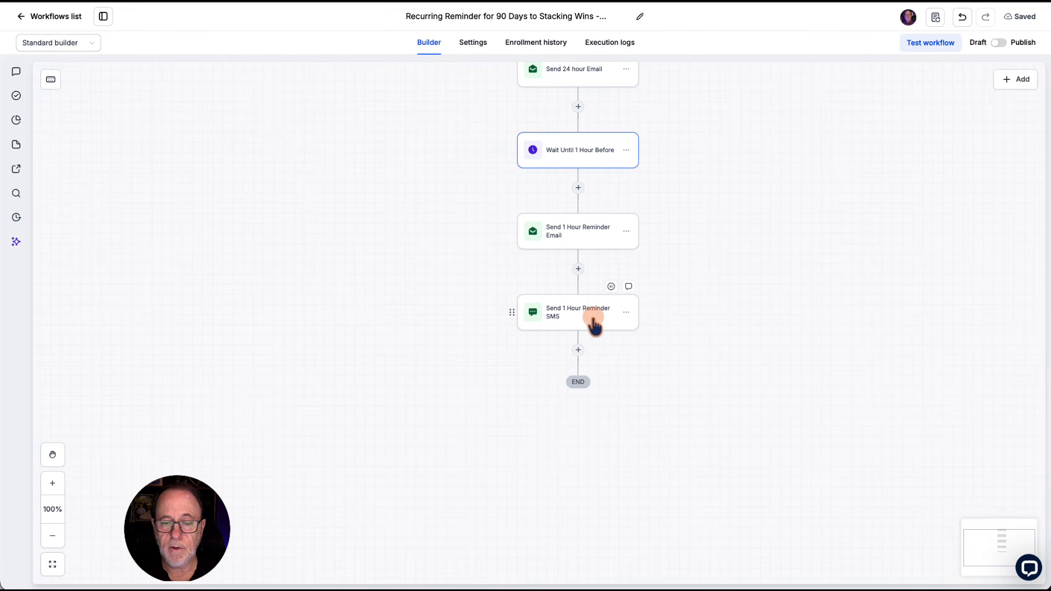
Step: Add a Wait action after the 1-hour SMS, recurring weekly on Wednesdays only at 04:00:00 PM
left_click(577, 351)
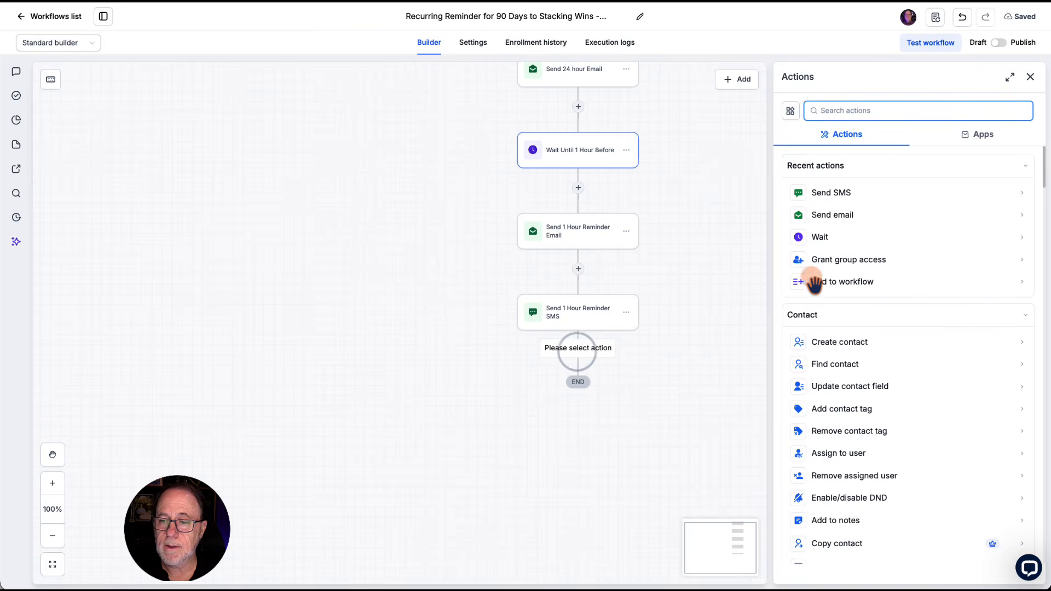
left_click(810, 238)
left_click(895, 323)
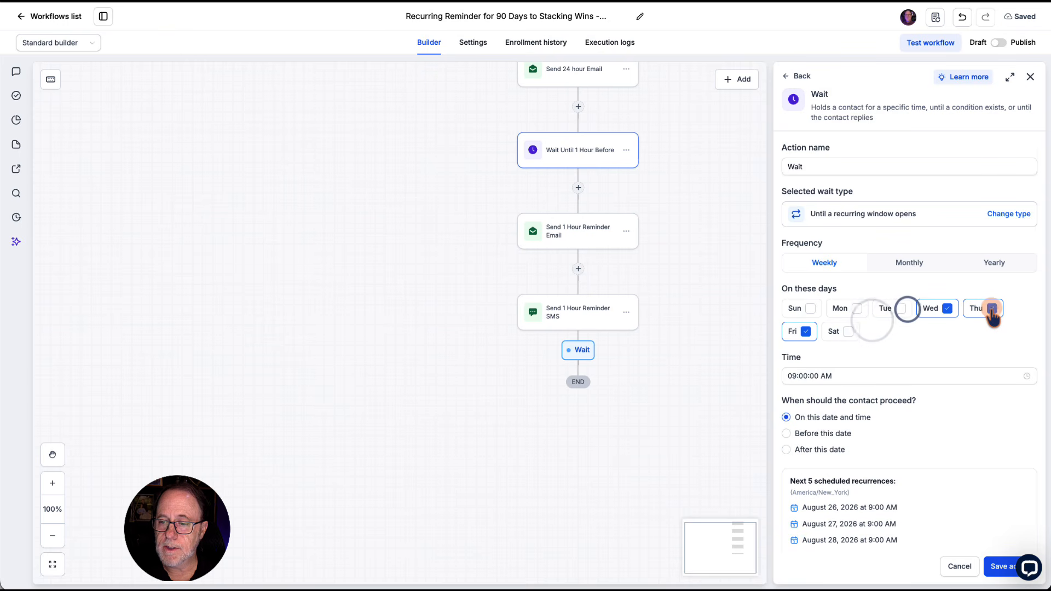
scroll(800, 344, "down", 1)
left_click(800, 336)
left_click(800, 336)
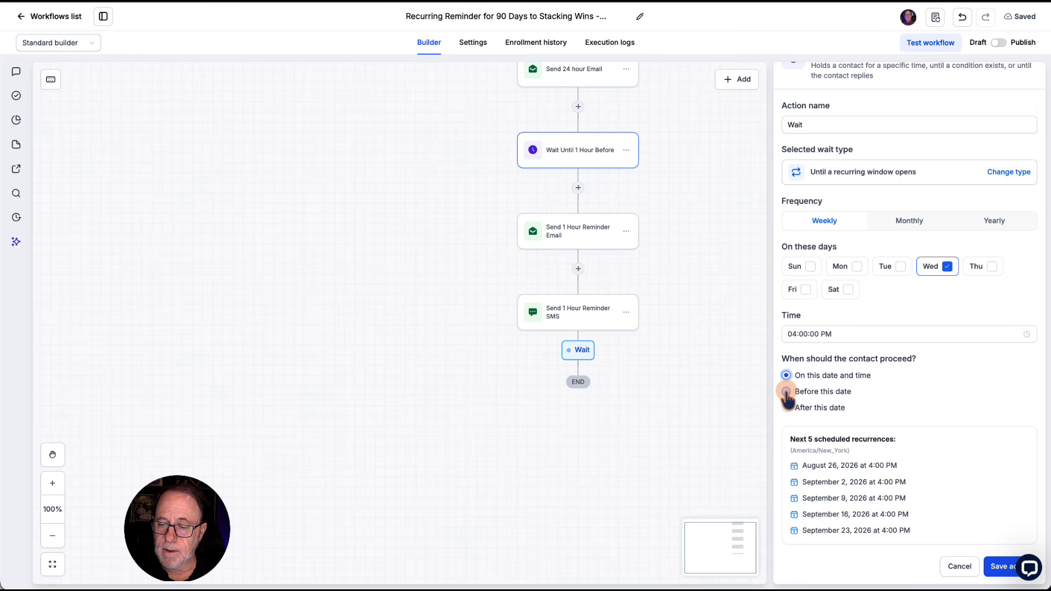
Step: Make contacts proceed 5 minutes before the recurring date in the new wait action
left_click(786, 392)
left_click(916, 441)
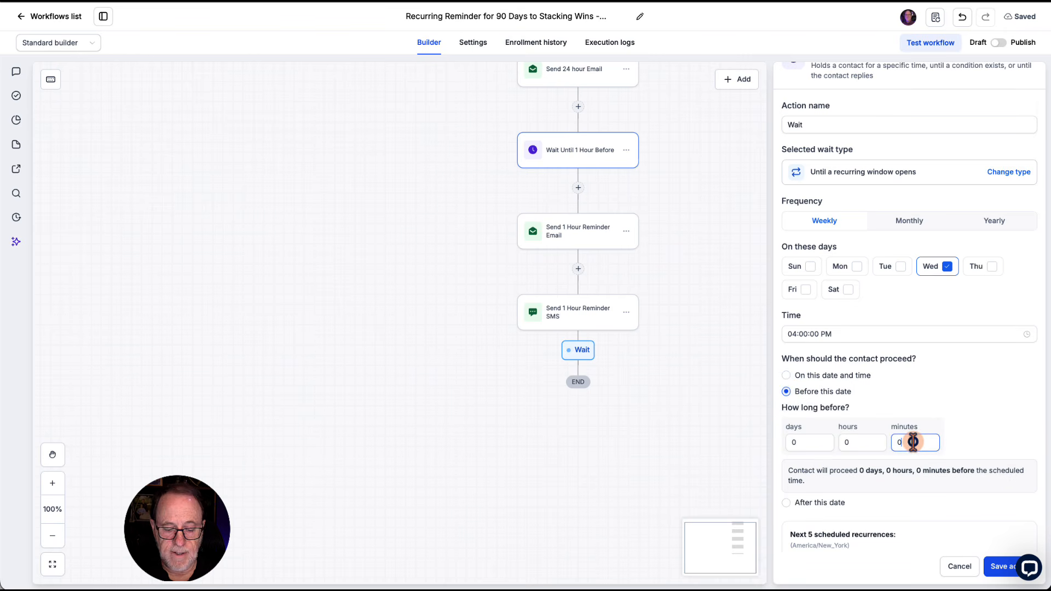
type("5")
scroll(927, 482, "down", 2)
scroll(868, 176, "up", 3)
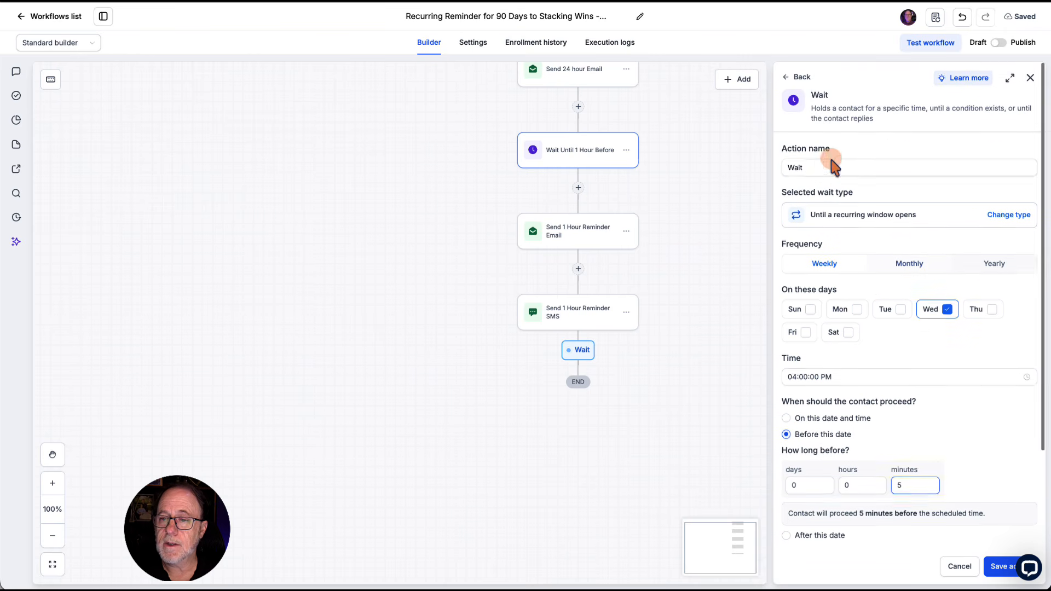
Step: Name the wait action "Wait Until 5 Minutes Before" and save it
left_click(817, 167)
type("Until 45 ")
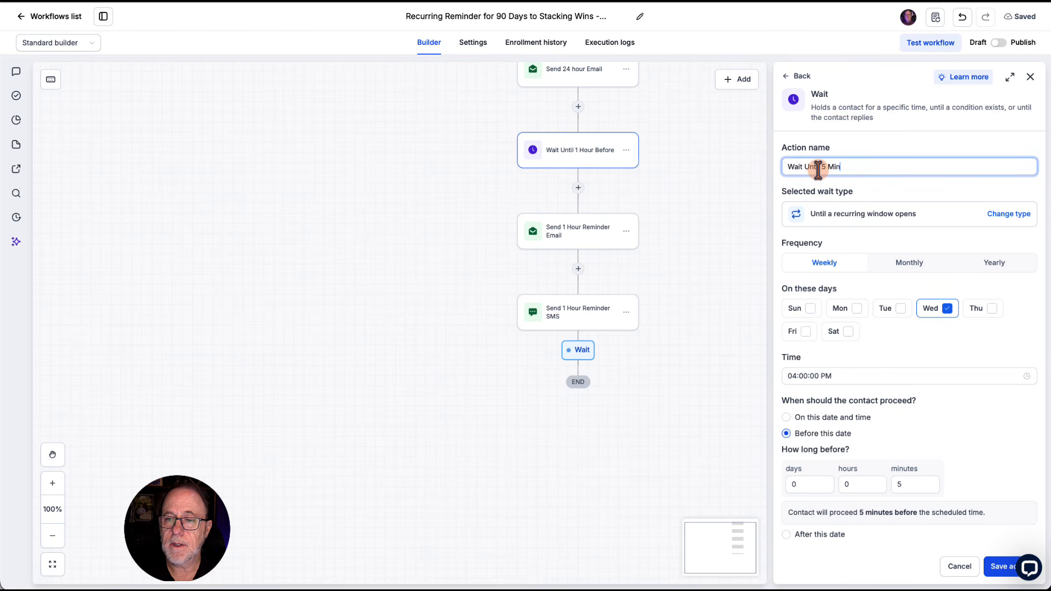
type("Minutes Before")
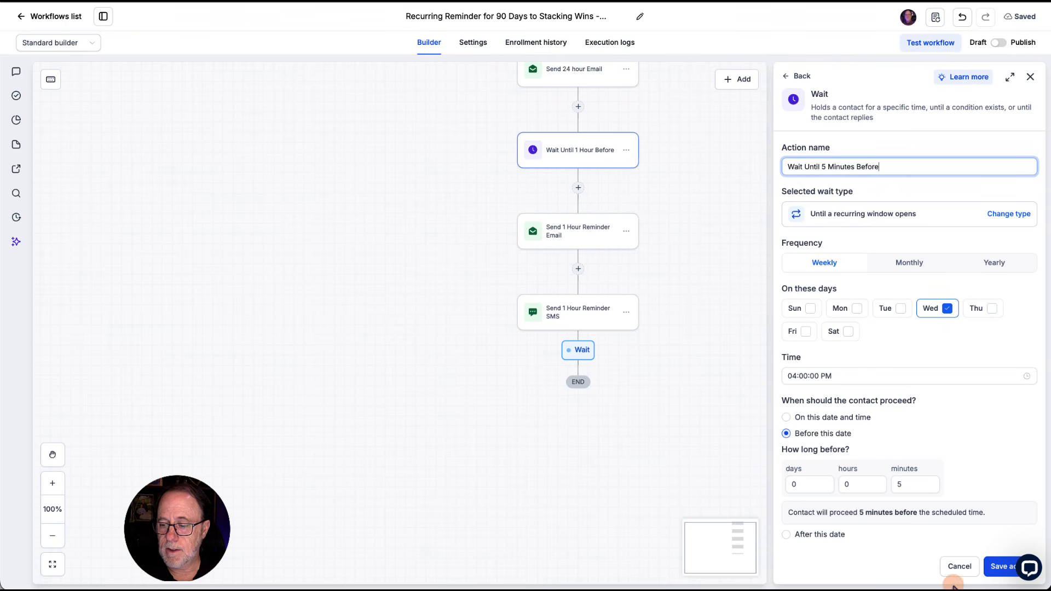
left_click(999, 567)
Step: Copy all actions from "Send 1 Hour Reminder Email" onward and paste them after the 5-minute wait
scroll(594, 186, "up", 3)
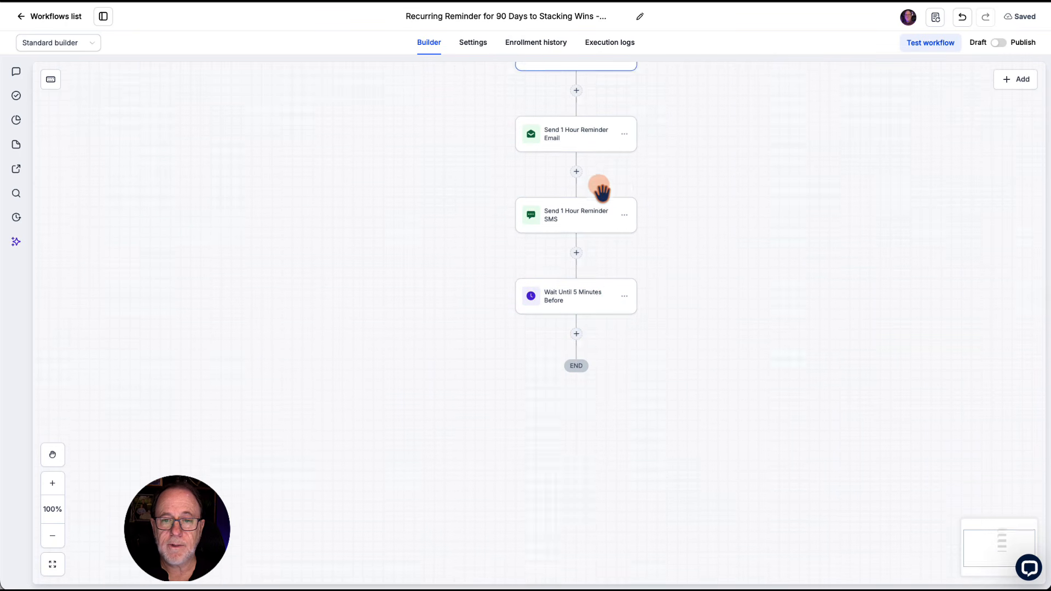
left_click(622, 178)
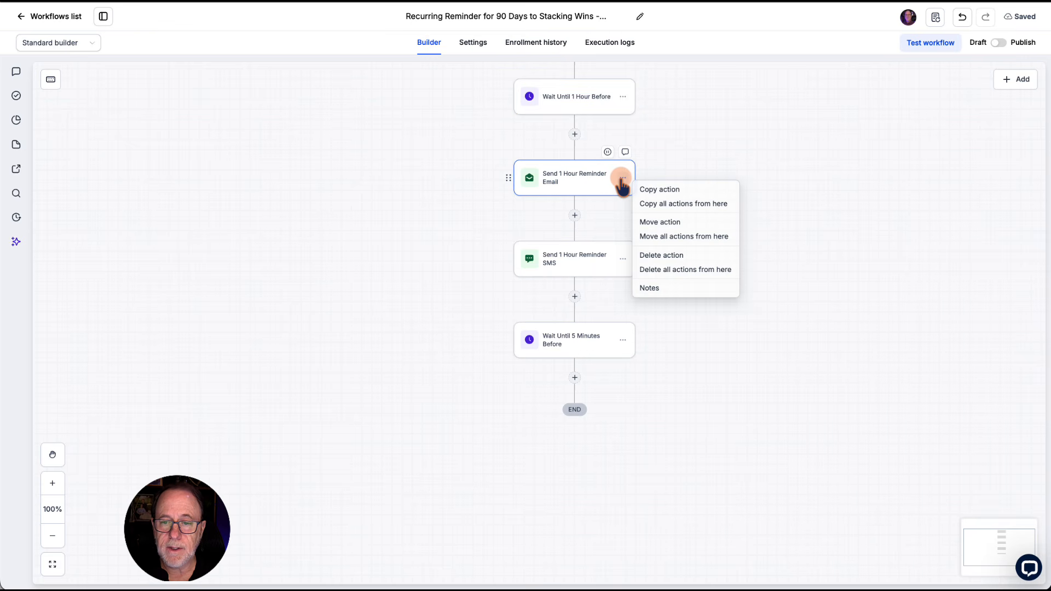
left_click(661, 204)
scroll(692, 300, "down", 5)
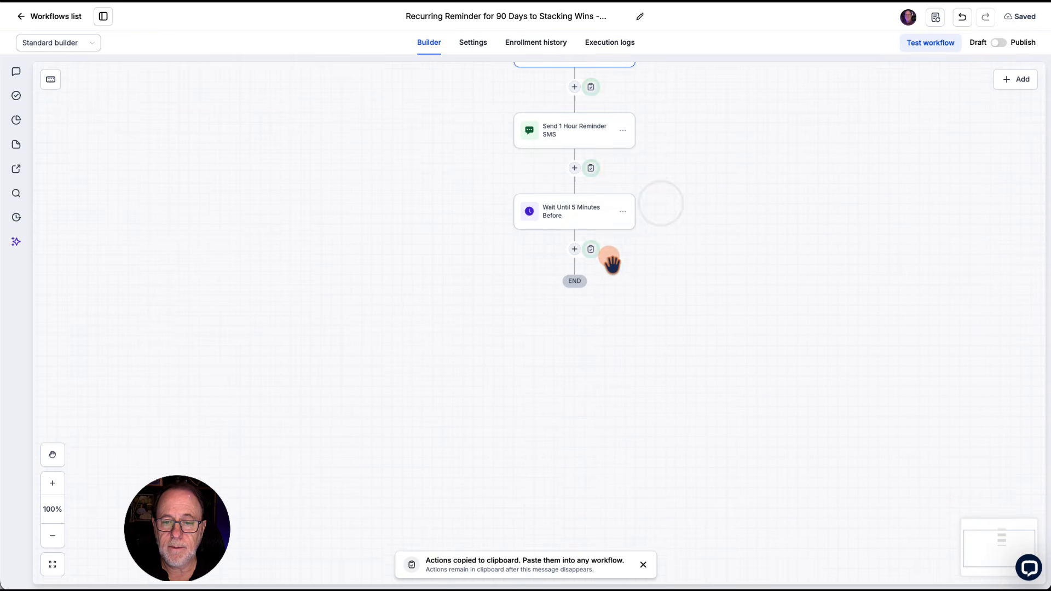
left_click(592, 250)
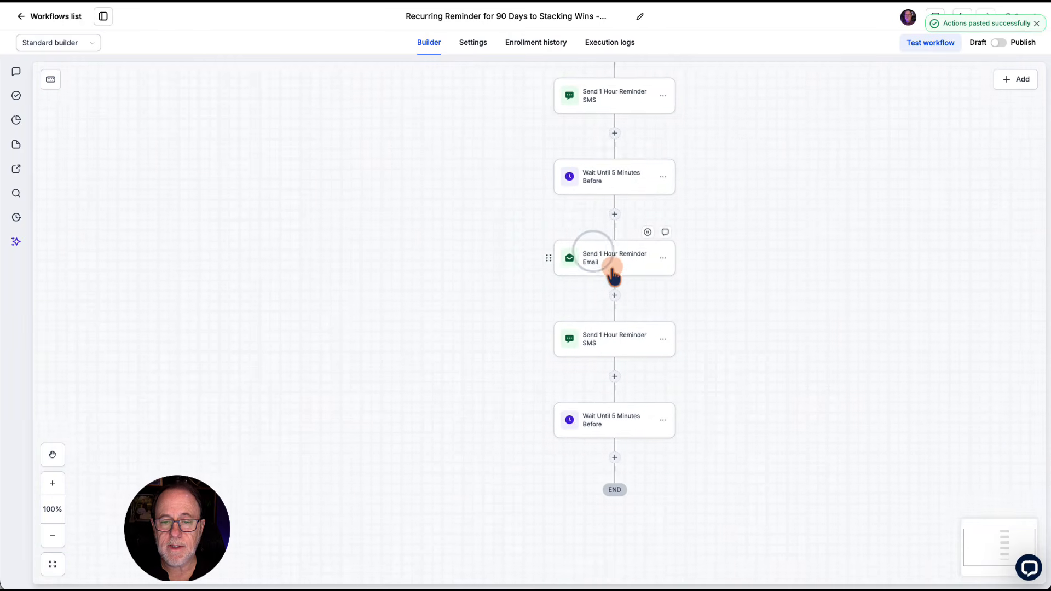
Step: Rename the pasted email action "Send 5 Minute Reminder Email"
left_click(612, 267)
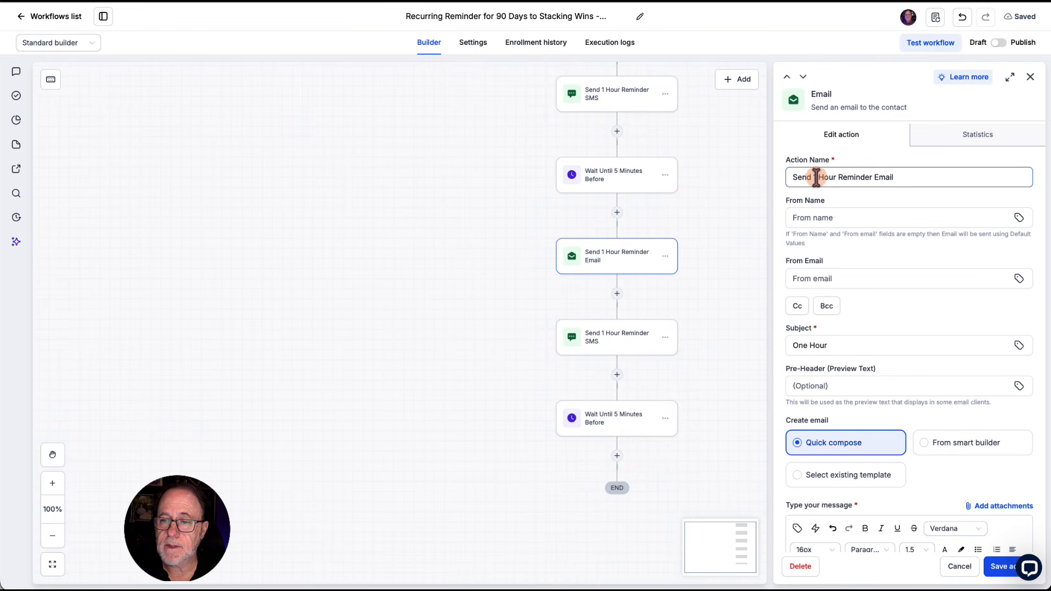
left_click_drag(814, 178, 836, 177)
type("5 Minute")
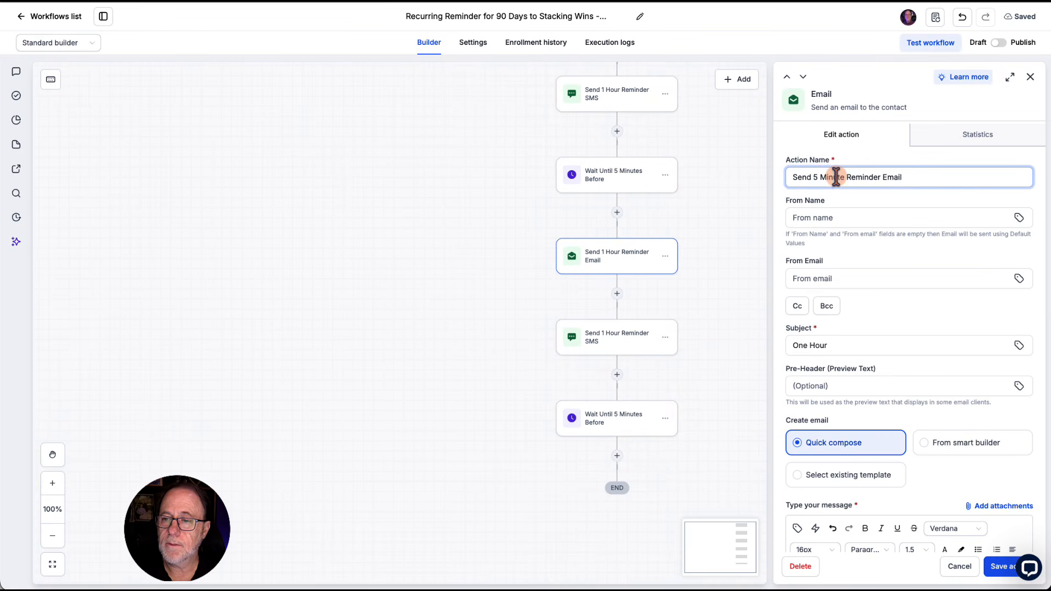
left_click(673, 410)
Step: Rename the pasted SMS action after the 5-minute email "Send 5 Minute Reminder SMS"
left_click(623, 343)
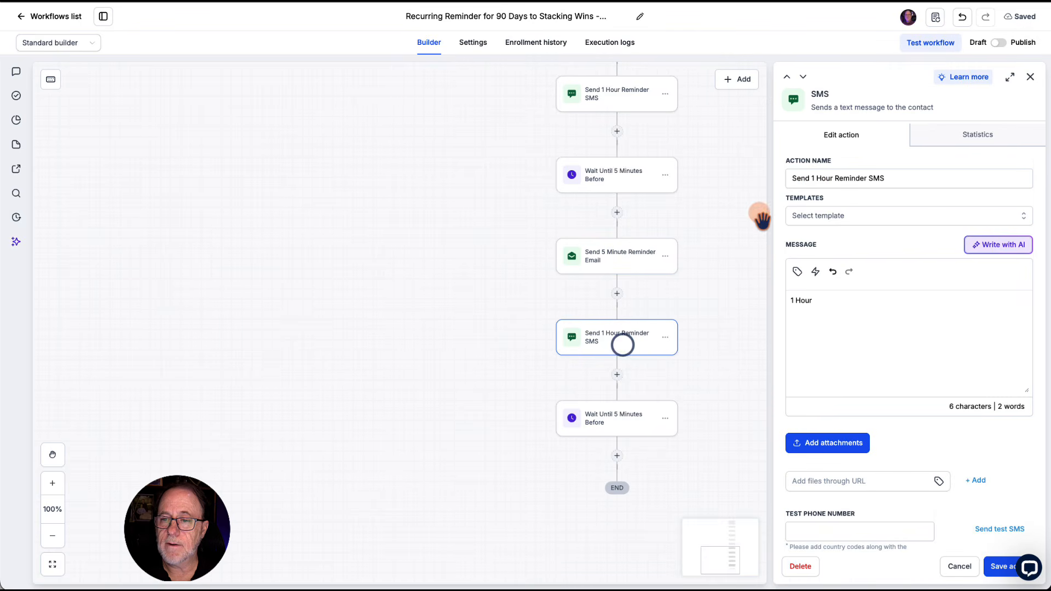
left_click_drag(810, 177, 835, 177)
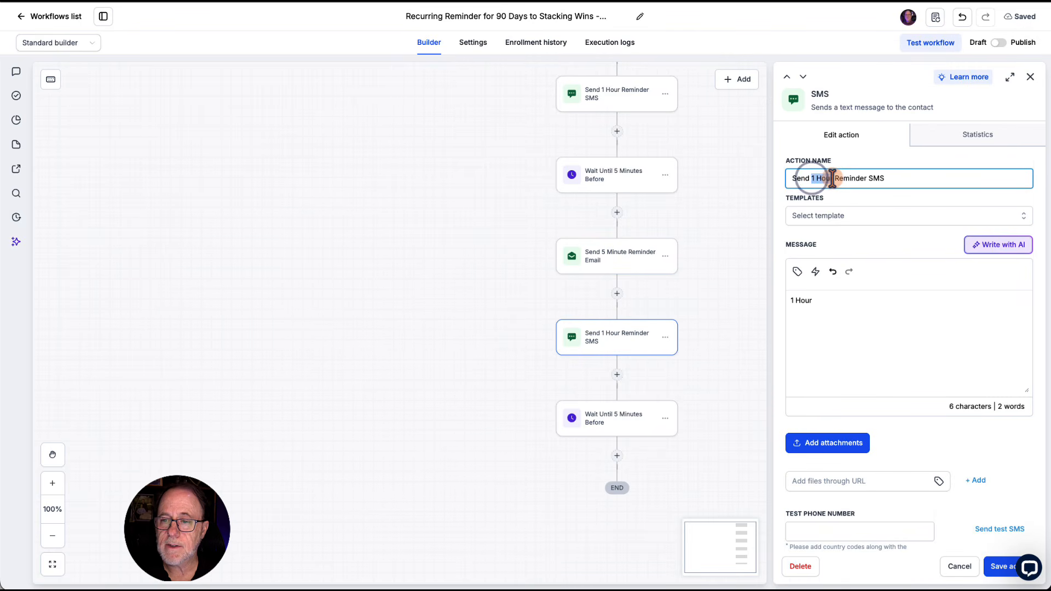
type("5 Minute")
left_click(774, 379)
Step: Examine the whole sequence of wait and reminder actions from the trigger to the end of the workflow
scroll(774, 380, "up", 6)
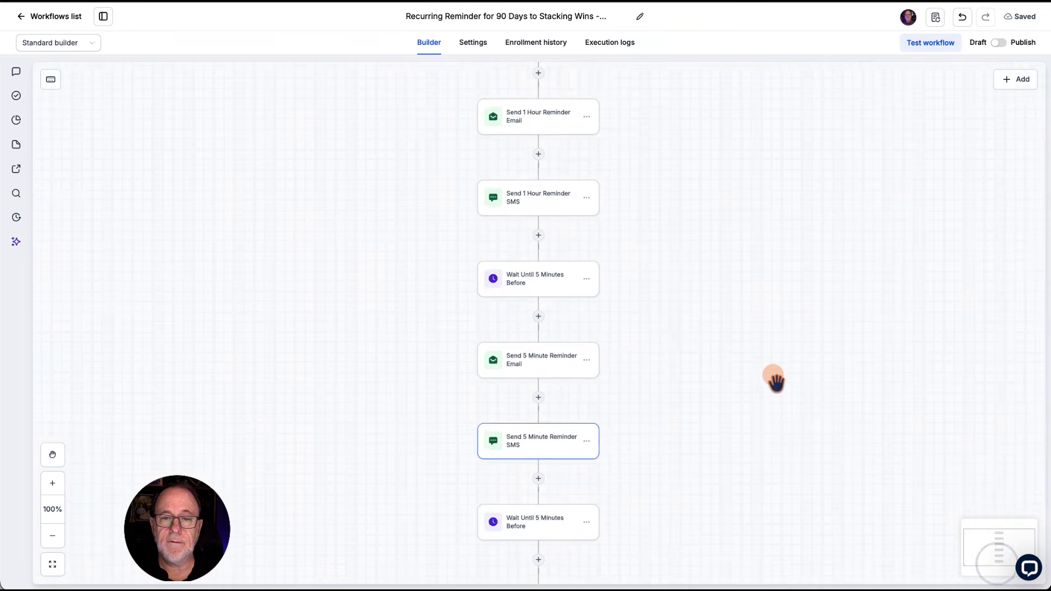
scroll(774, 380, "up", 3)
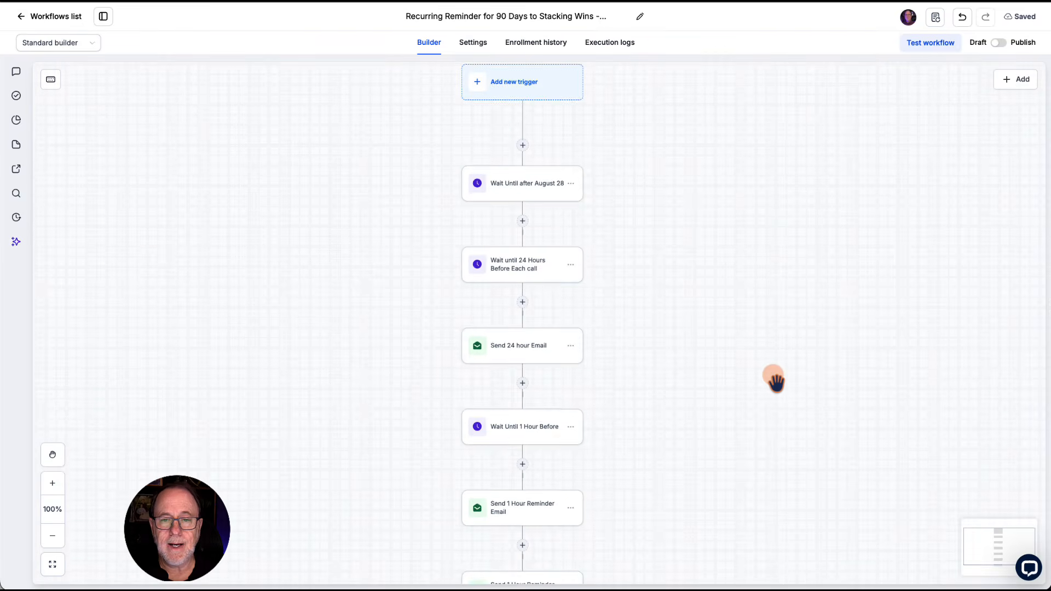
left_click_drag(440, 147, 509, 112)
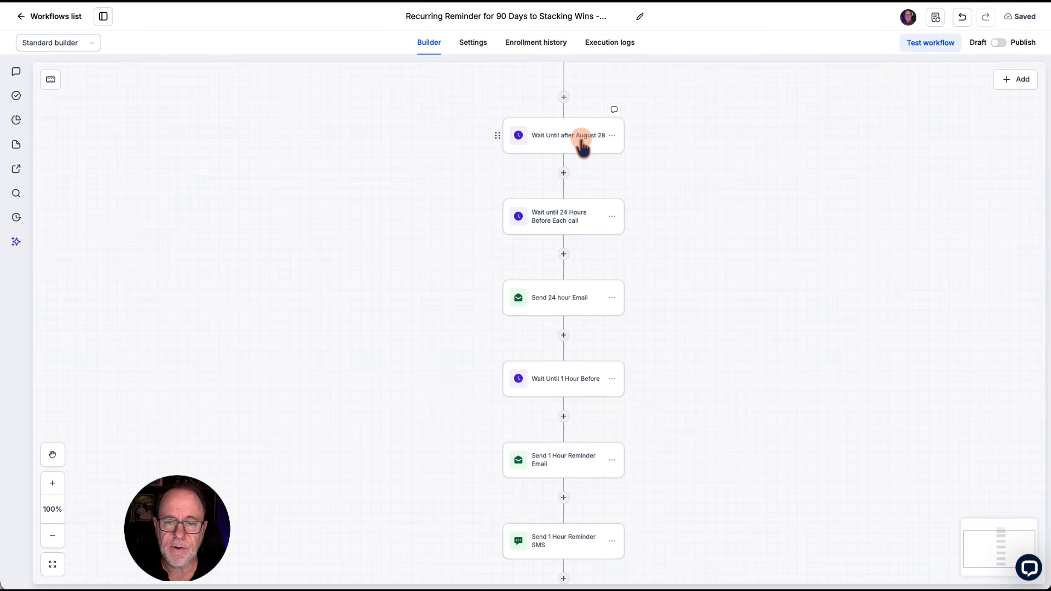
scroll(677, 178, "down", 2)
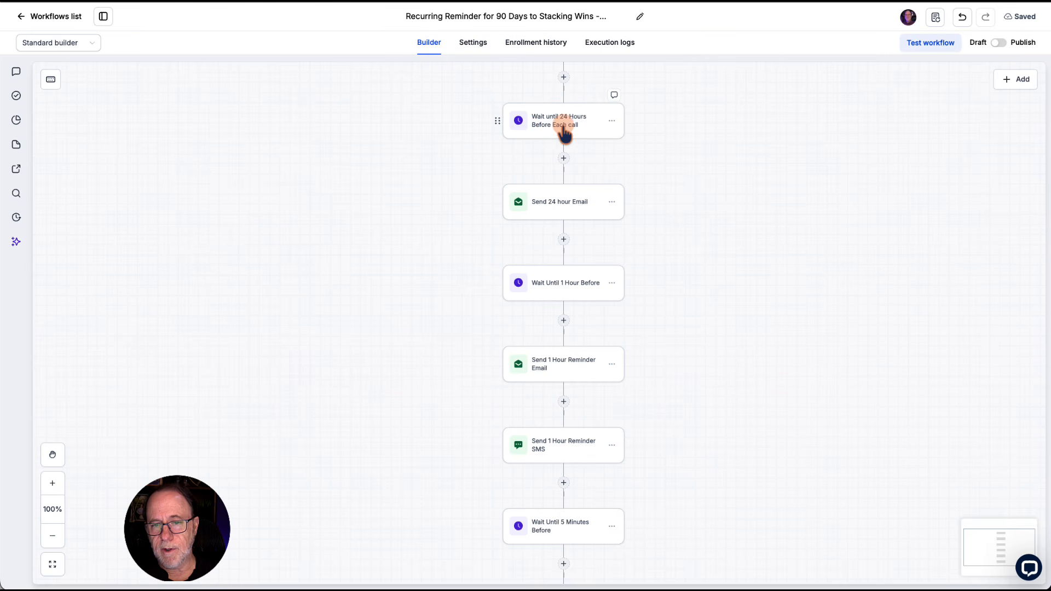
scroll(622, 211, "down", 1)
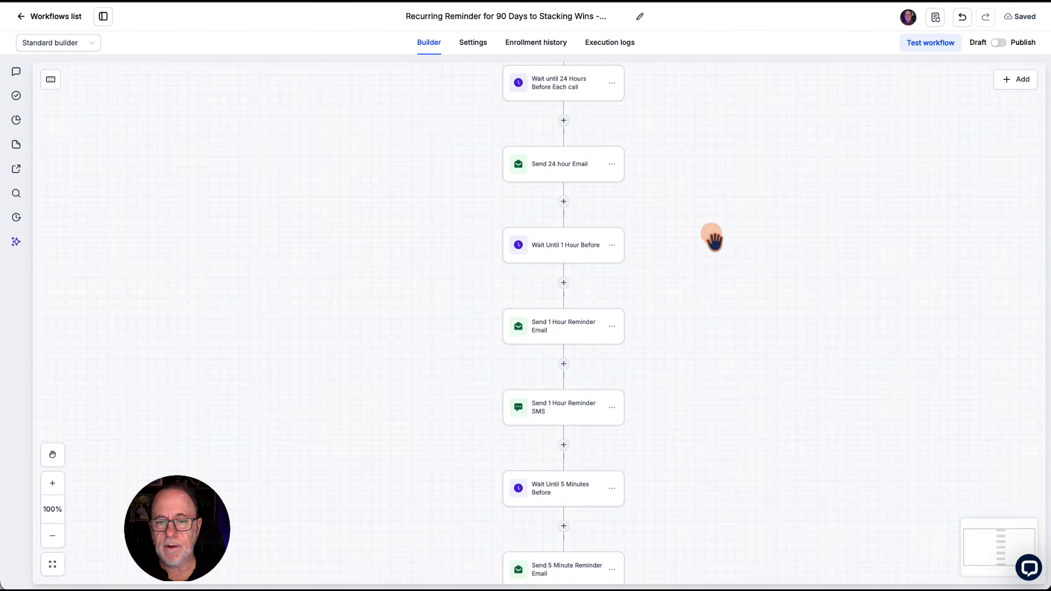
scroll(684, 213, "down", 2)
scroll(661, 241, "down", 2)
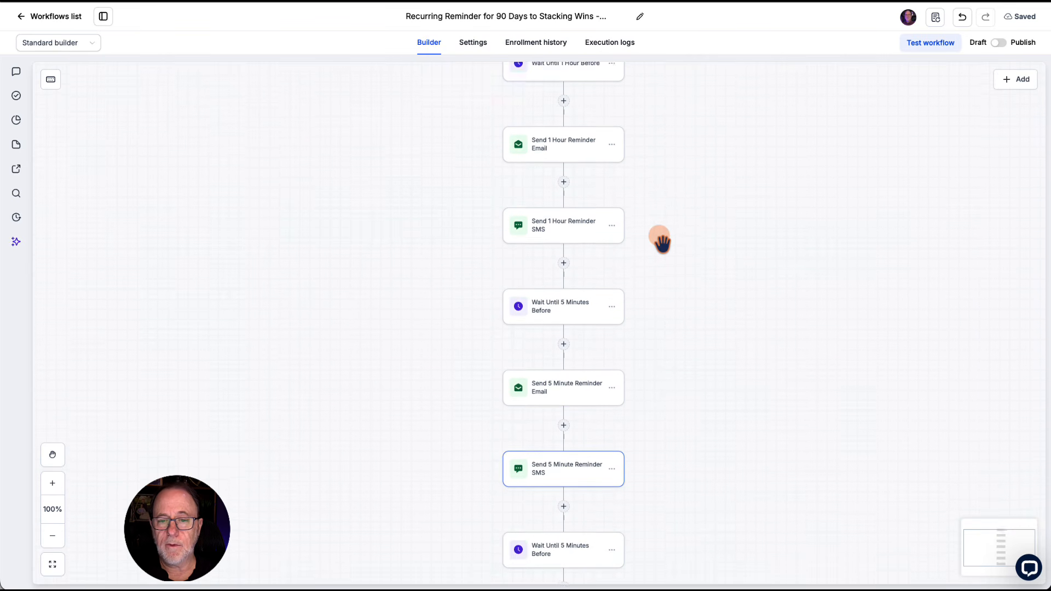
scroll(661, 241, "down", 4)
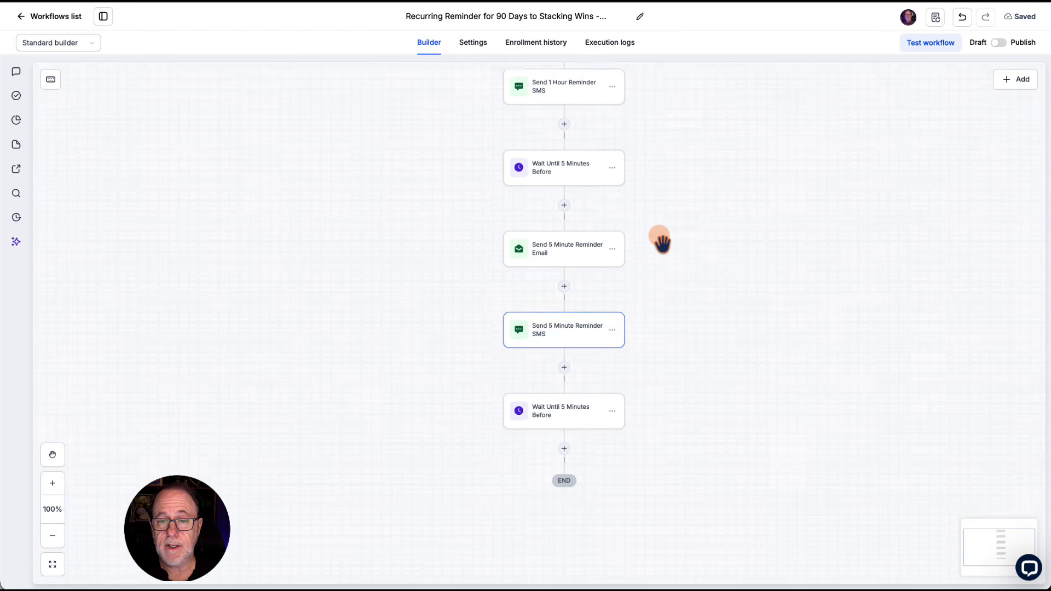
scroll(661, 242, "down", 1)
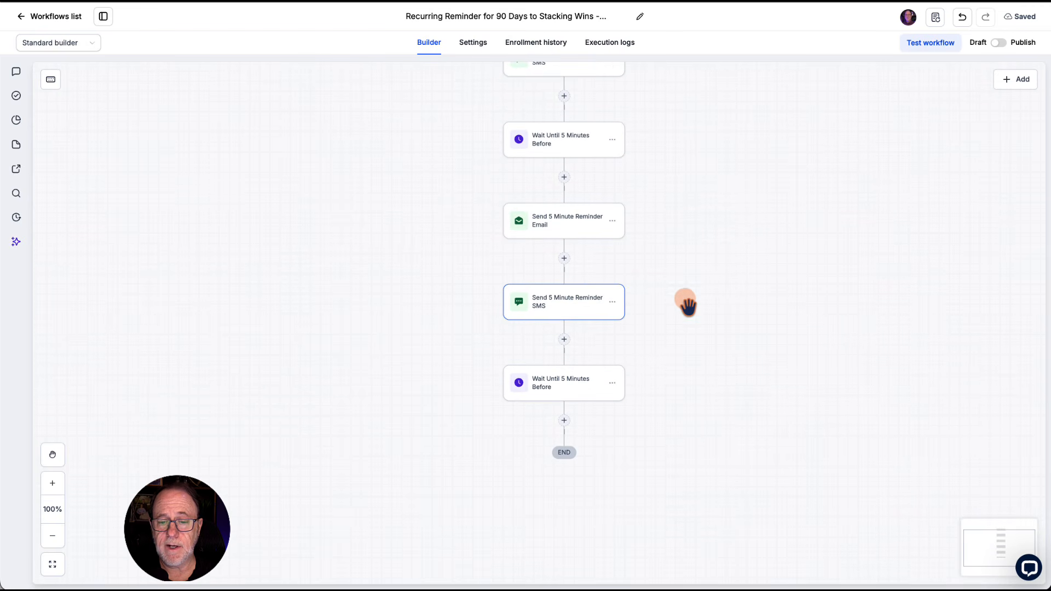
Step: Delete the duplicate "Wait Until 5 Minutes Before" action at the end of the workflow
scroll(687, 305, "down", 2)
left_click(612, 336)
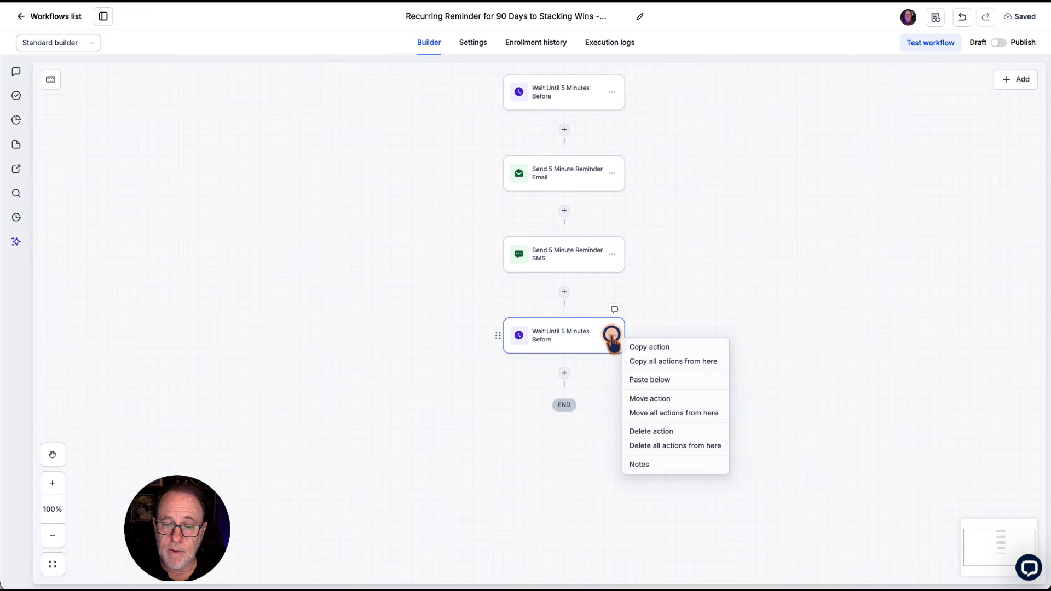
left_click(652, 431)
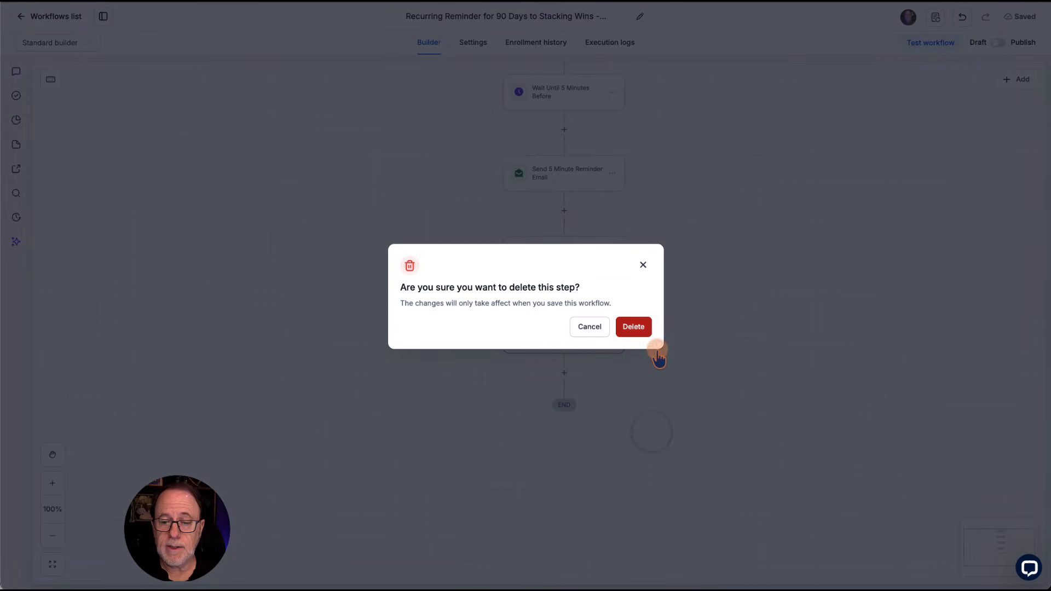
left_click(643, 331)
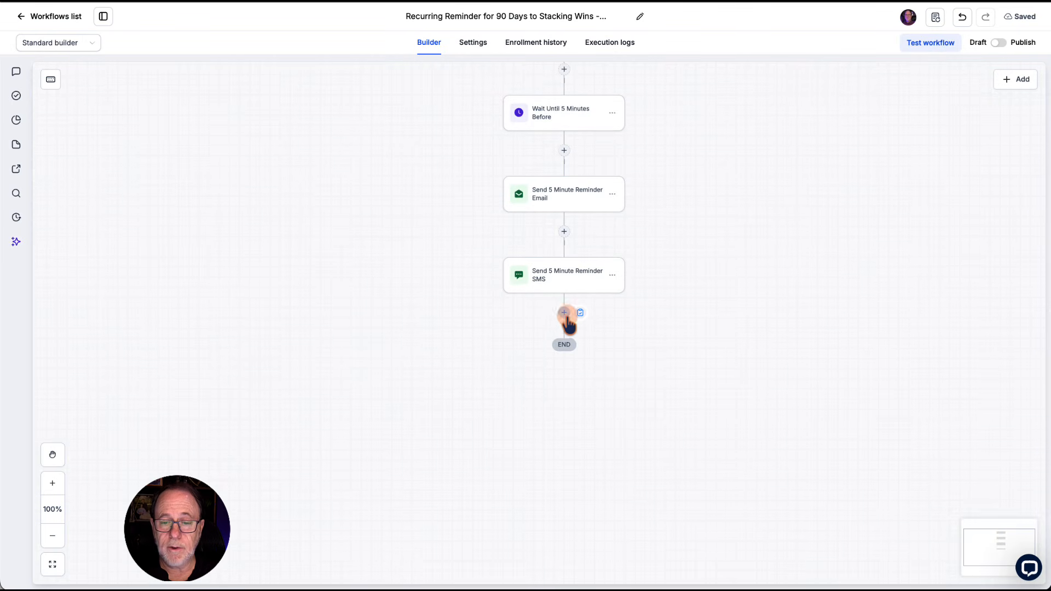
Step: Add a Go to action named "Go to The Top" after "Send 5 Minute Reminder SMS" and save it
left_click(565, 315)
left_click(820, 110)
type("Go ")
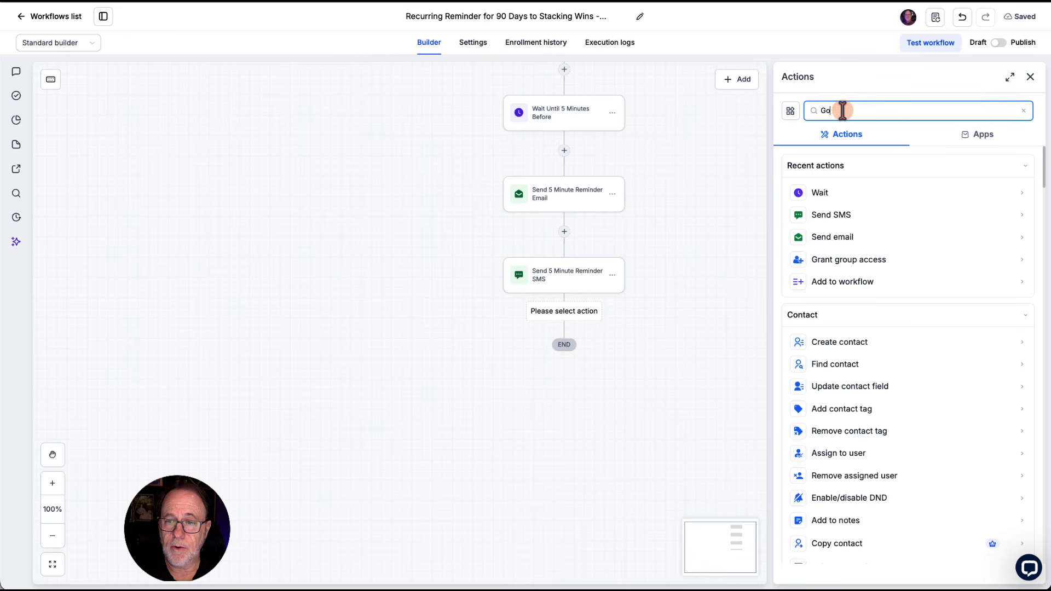
type("to")
left_click(850, 194)
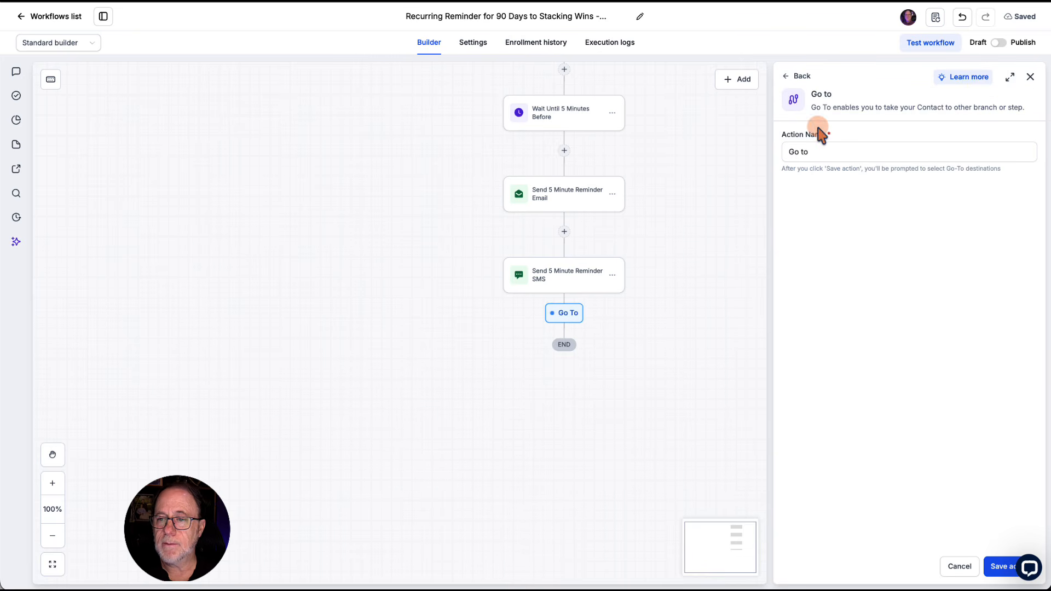
left_click(831, 151)
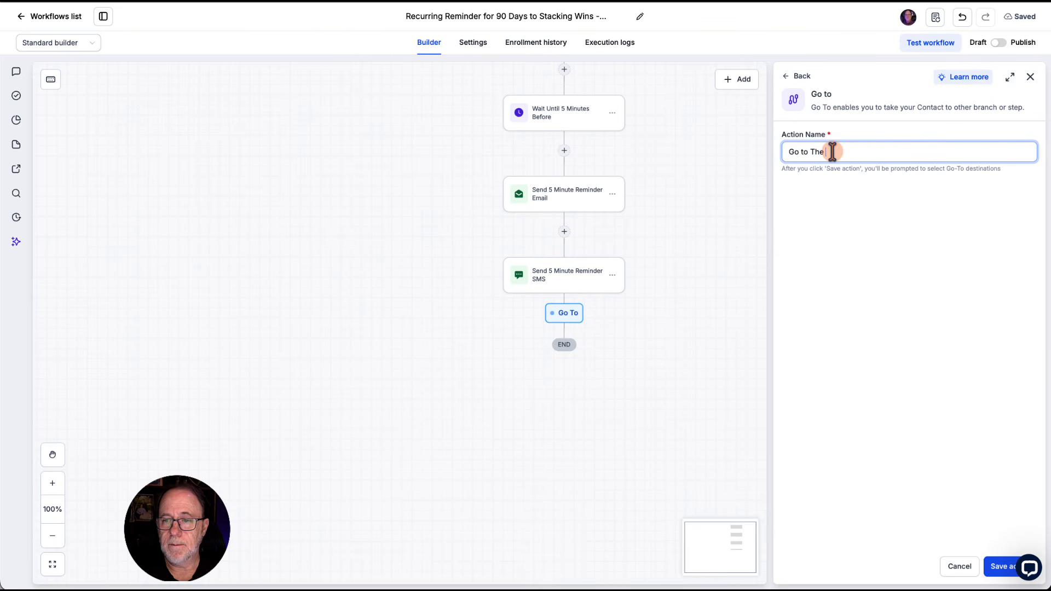
type("The Beginnin")
left_click(1001, 566)
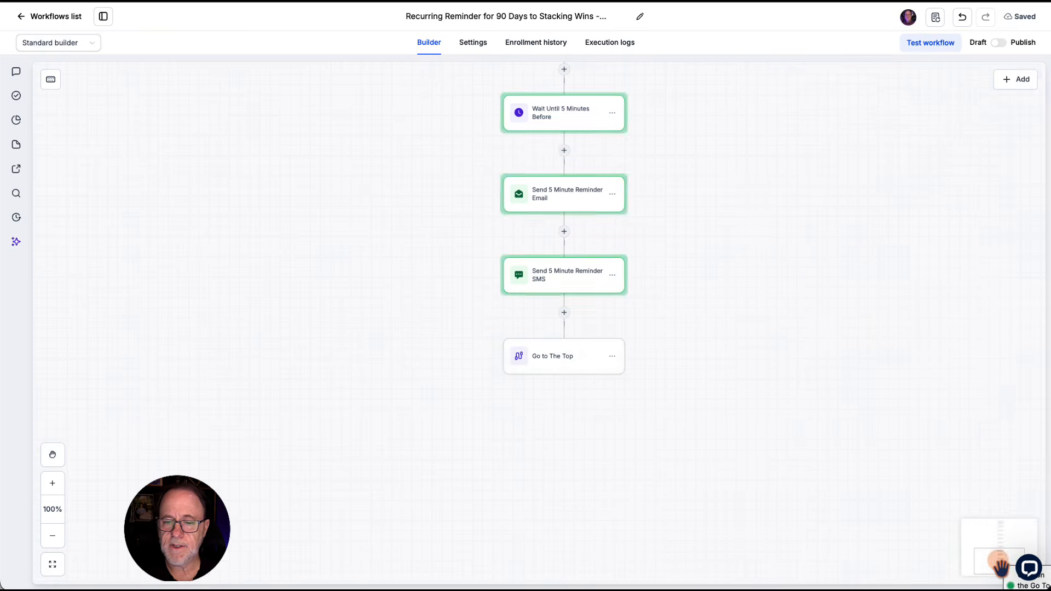
Step: Set the "Wait until 24 Hours Before Each call" action as the Go to destination and review the loop path
scroll(723, 235, "up", 10)
scroll(694, 208, "up", 3)
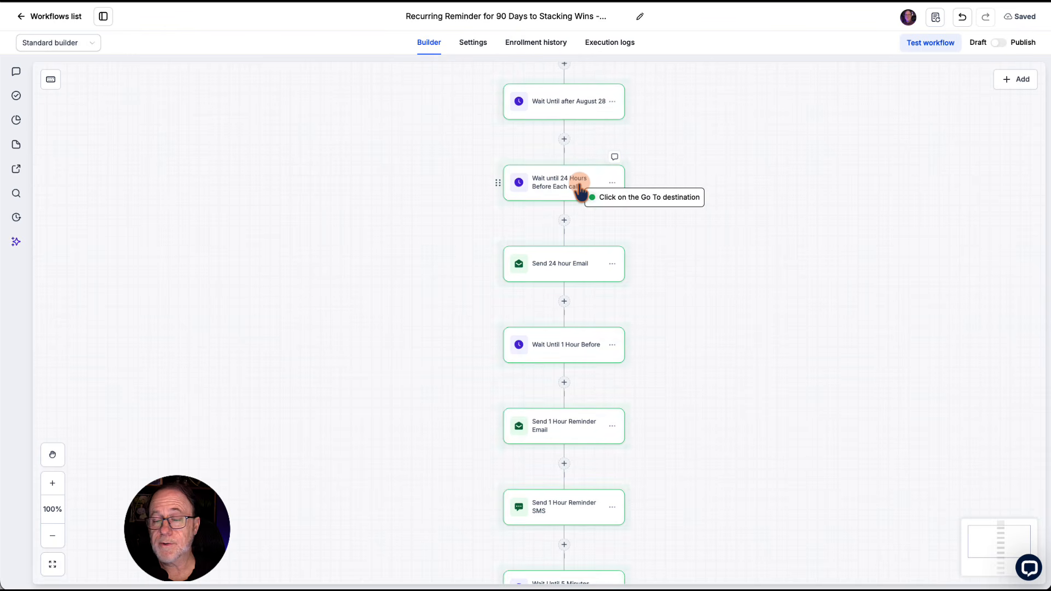
left_click(581, 191)
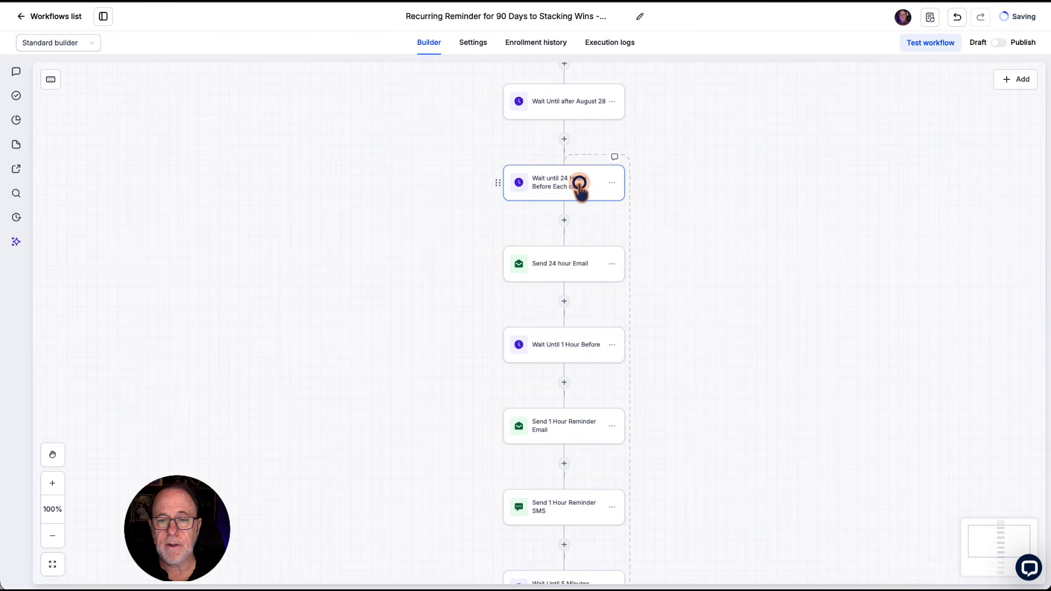
scroll(745, 207, "down", 6)
scroll(746, 207, "up", 5)
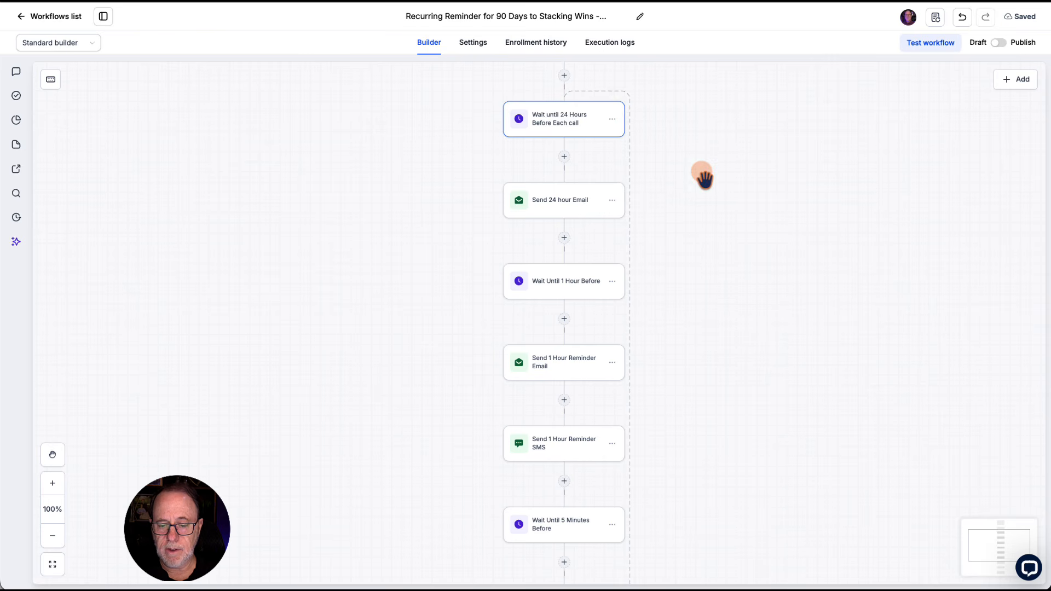
scroll(703, 177, "down", 5)
scroll(704, 176, "down", 1)
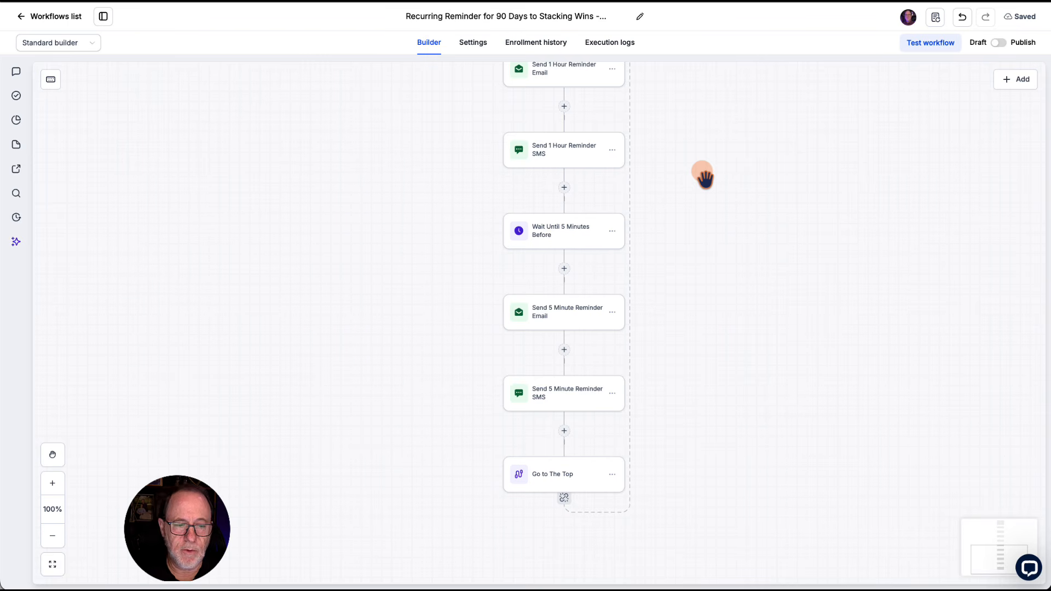
Step: Switch to the calendar app to check the date of the last Wednesday in November 2026, and return to the workflow
key("super+Tab")
left_click(710, 15)
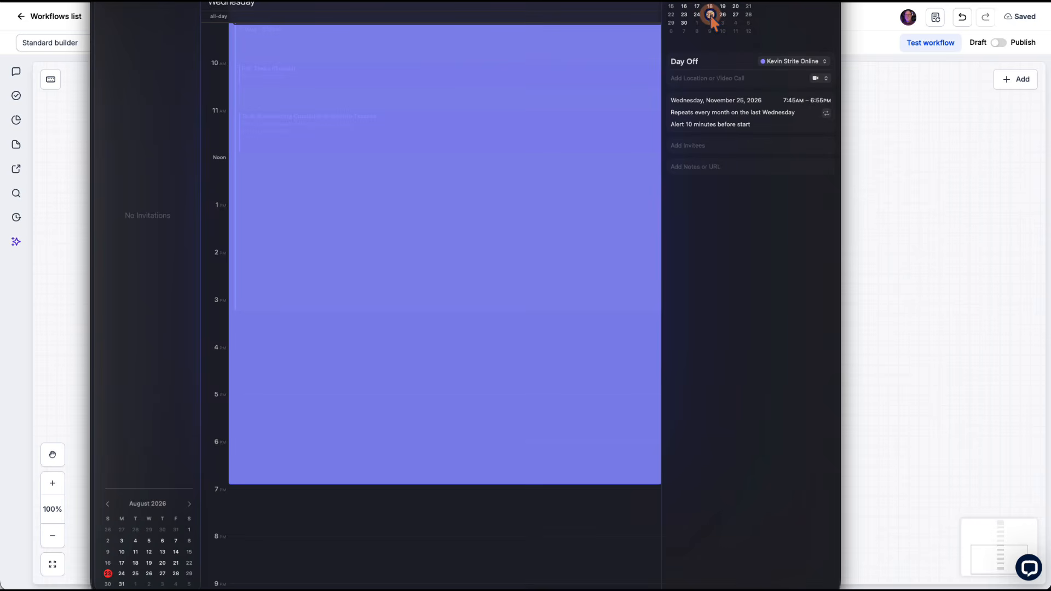
key("super+Tab")
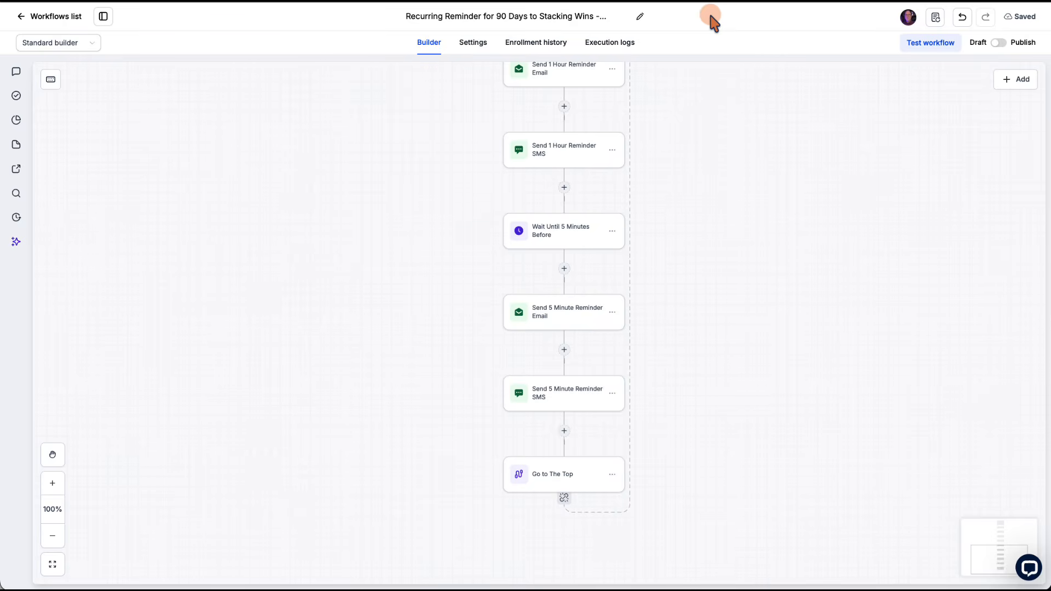
Step: Insert an If / else action between "Send 5 Minute Reminder SMS" and "Go to The Top"
scroll(673, 348, "down", 3)
scroll(672, 348, "down", 1)
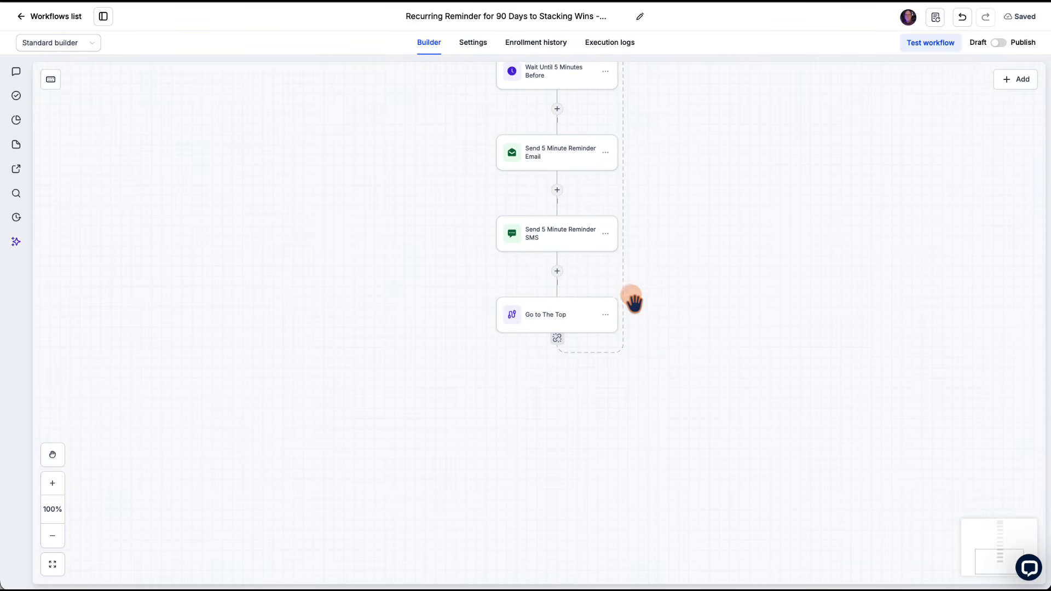
left_click(557, 271)
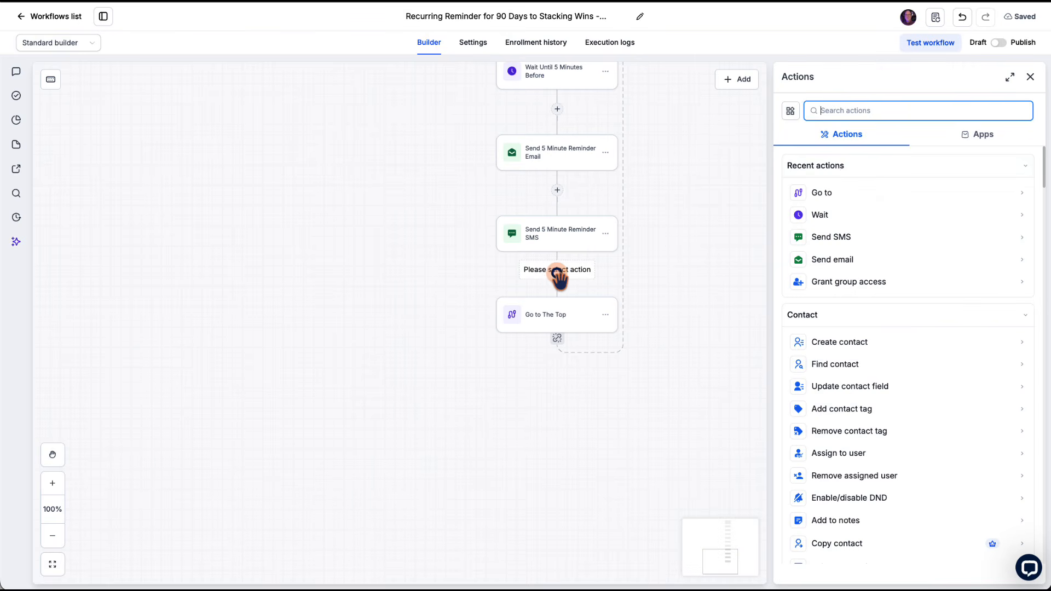
left_click(858, 110)
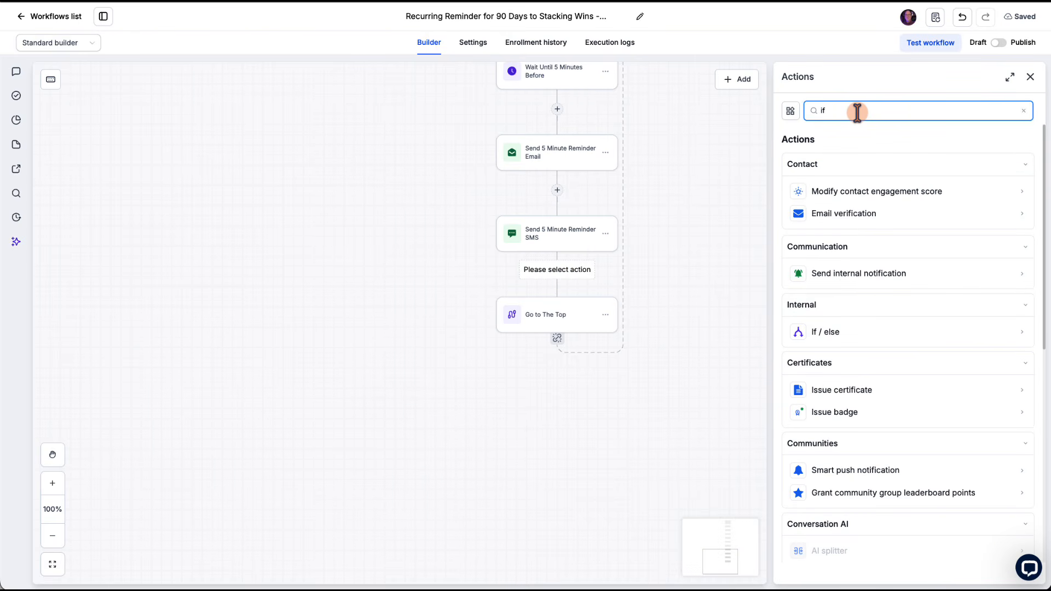
left_click(830, 332)
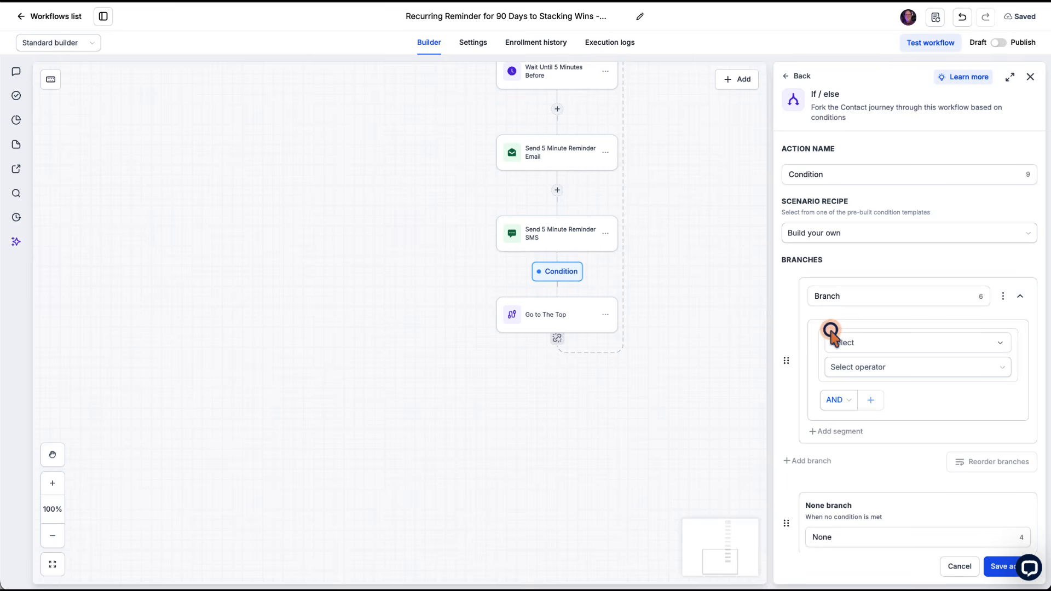
Step: Name the If / else action "Check if we have passed November 25"
scroll(854, 230, "down", 1)
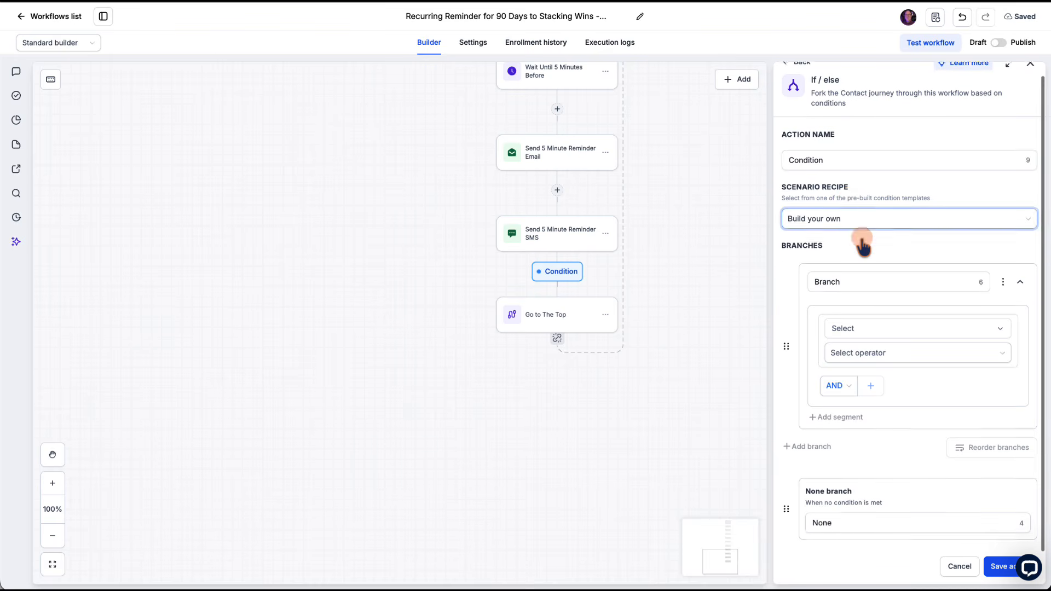
left_click(806, 160)
double_click(806, 158)
type("C")
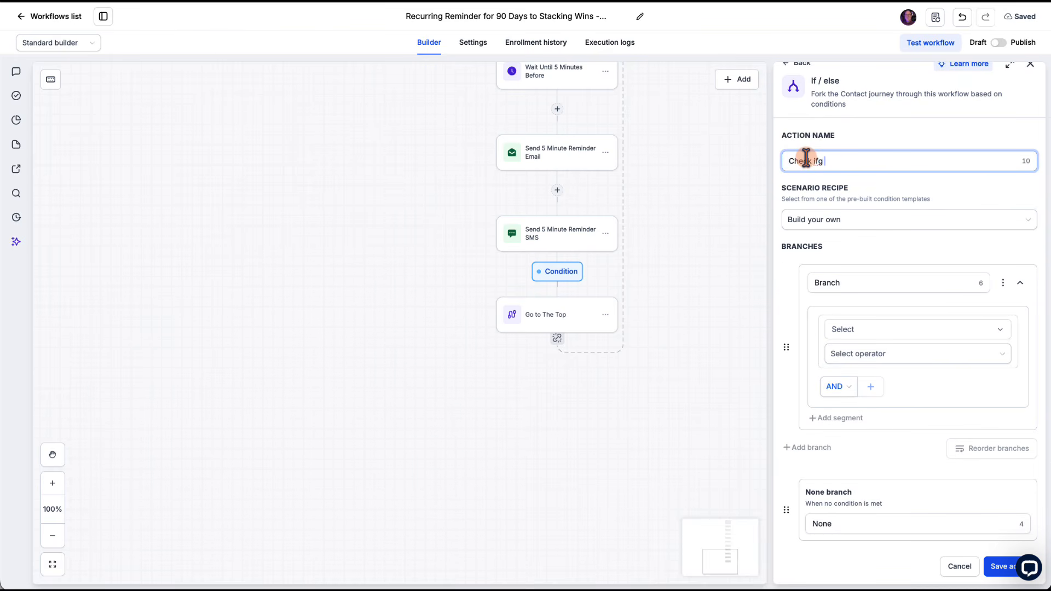
type("heck if we have passed November ")
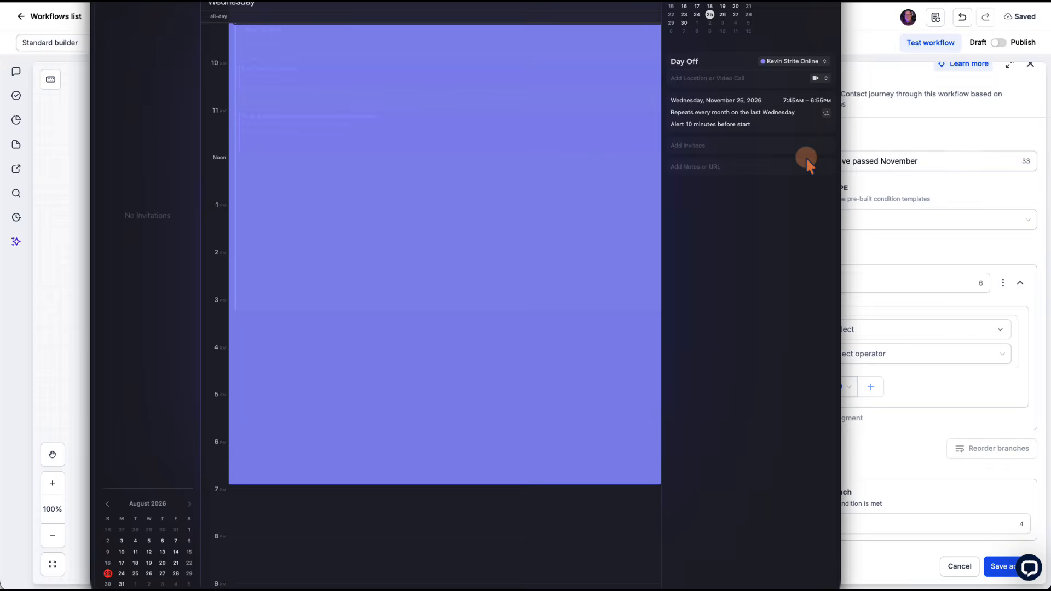
type("25")
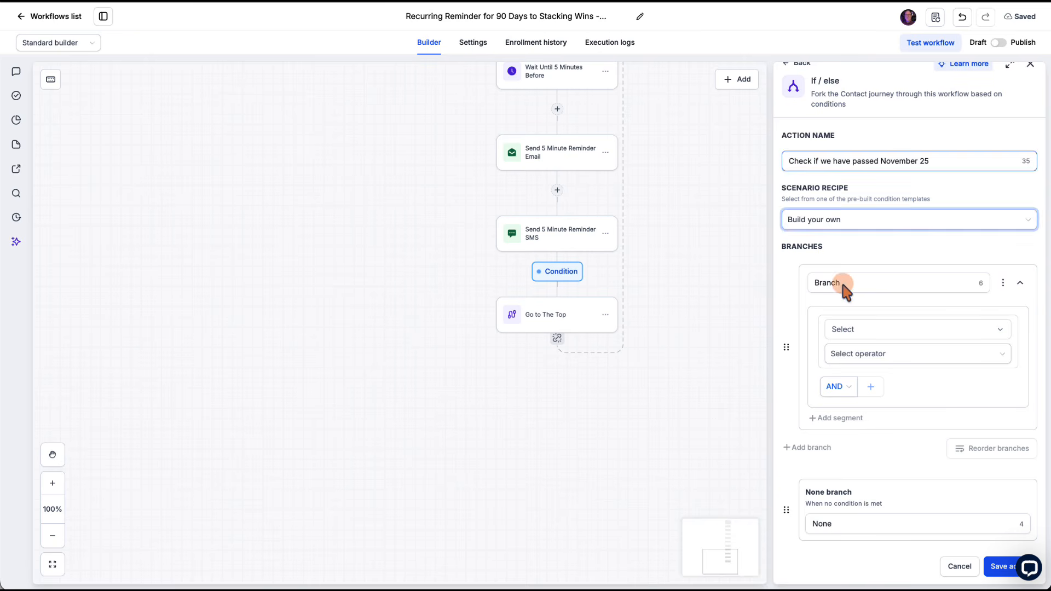
Step: Name the branch "We have passed November 25" and set its first condition to Current month Is November
double_click(841, 283)
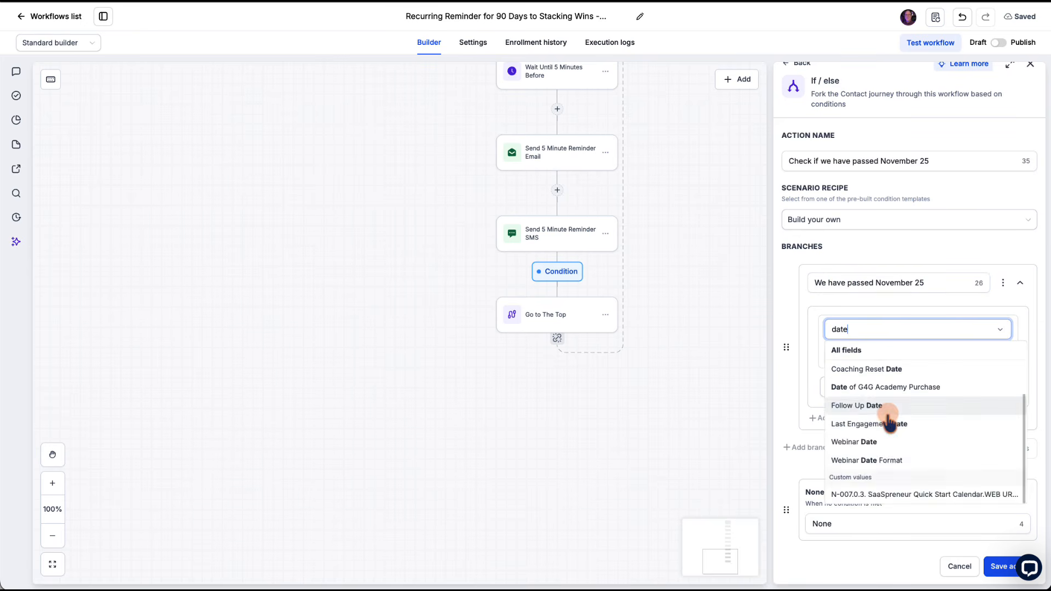
scroll(889, 418, "up", 2)
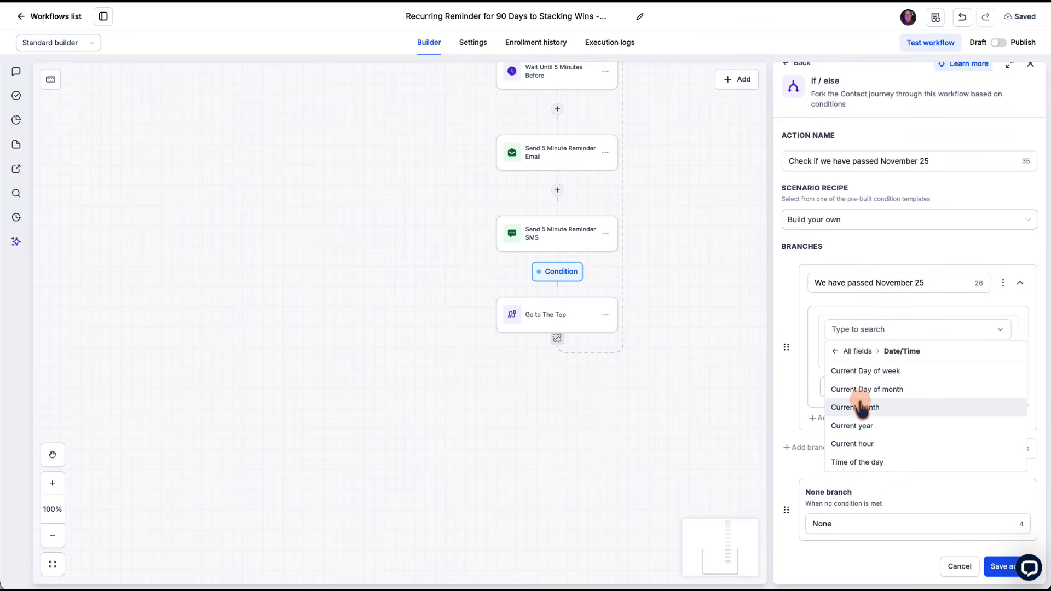
left_click(854, 407)
left_click(847, 357)
left_click(846, 375)
left_click(848, 378)
scroll(855, 465, "down", 3)
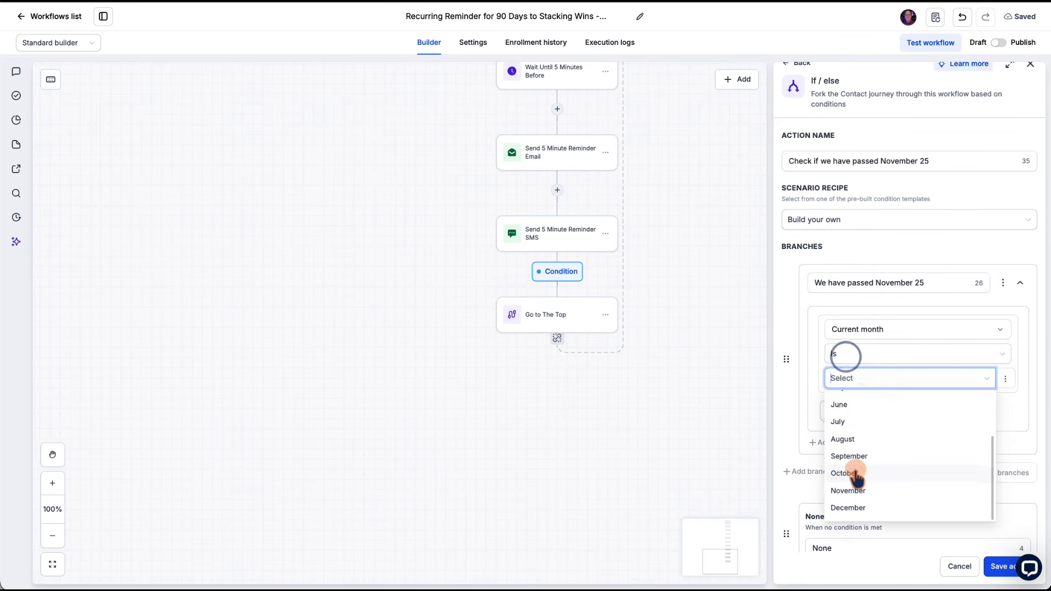
left_click(853, 490)
Step: Add a second condition to the November 25 branch, joined with And: Current Day of month Is 25
left_click(839, 418)
left_click(871, 411)
left_click(851, 331)
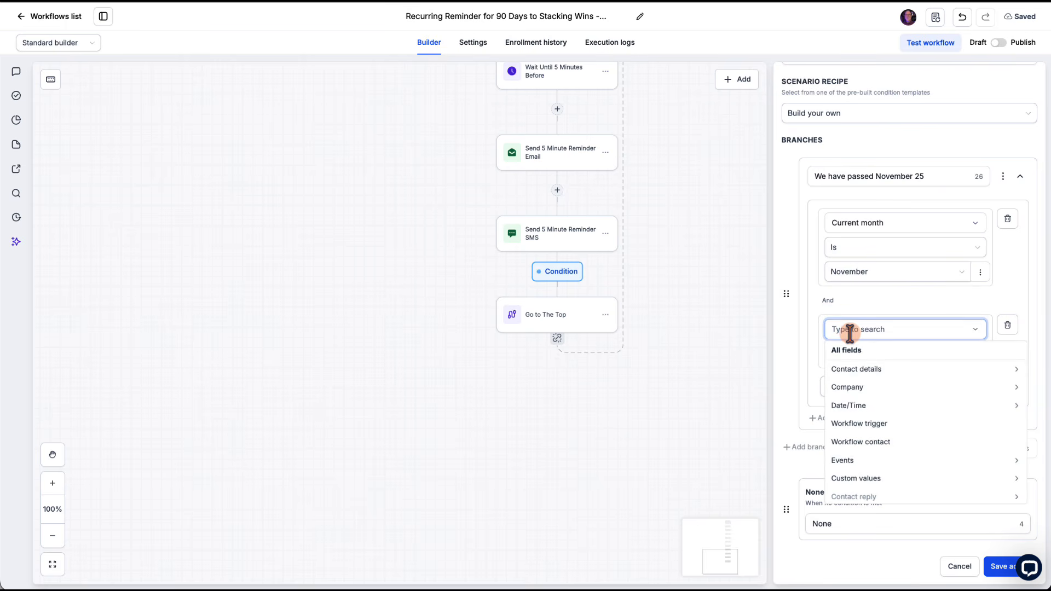
left_click(850, 405)
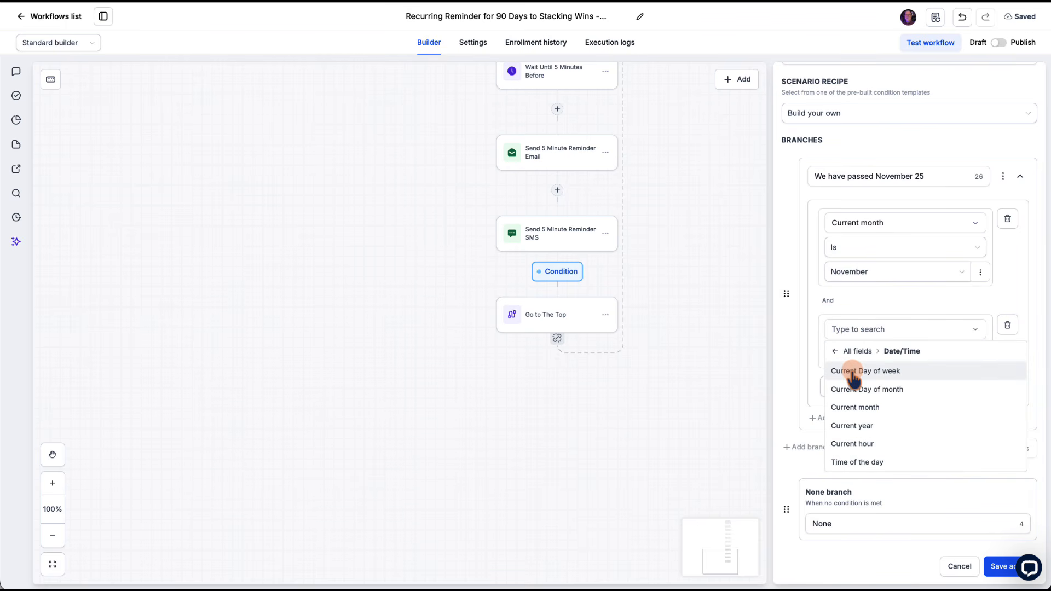
left_click(852, 389)
left_click(848, 380)
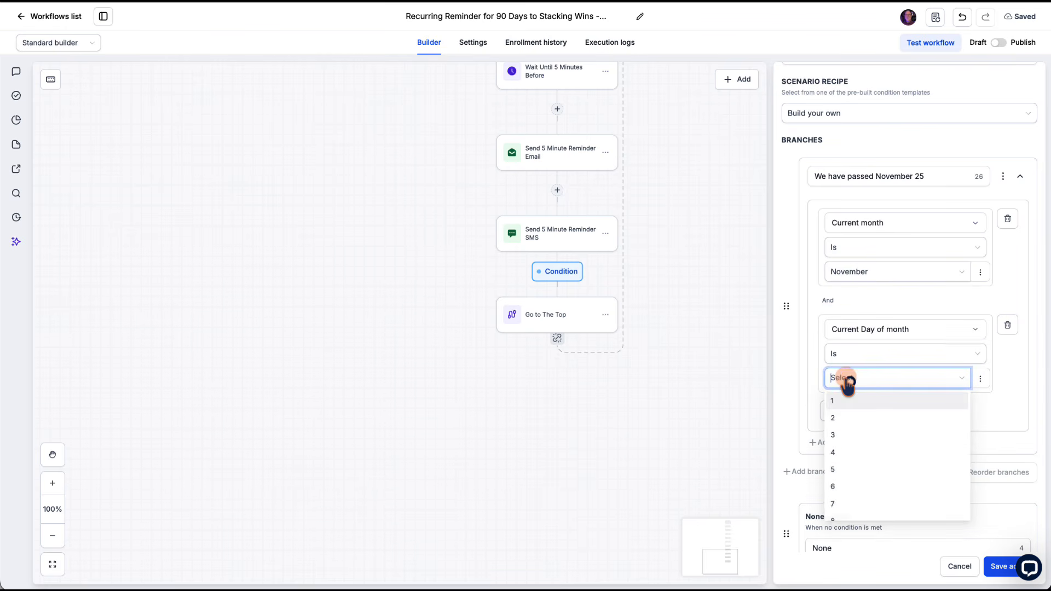
left_click(842, 380)
left_click(843, 378)
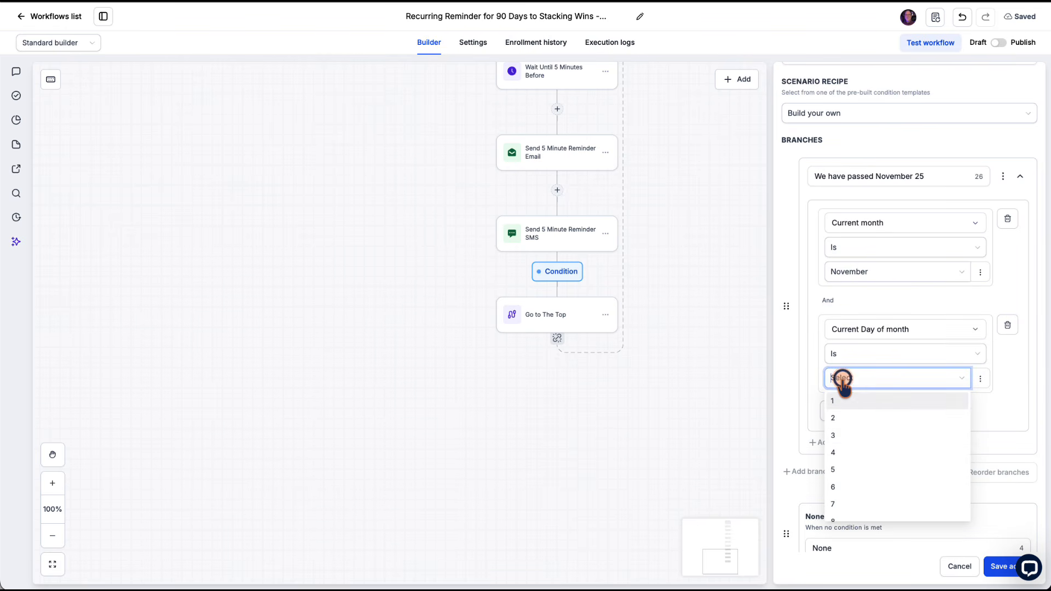
scroll(865, 450, "down", 4)
scroll(865, 450, "down", 2)
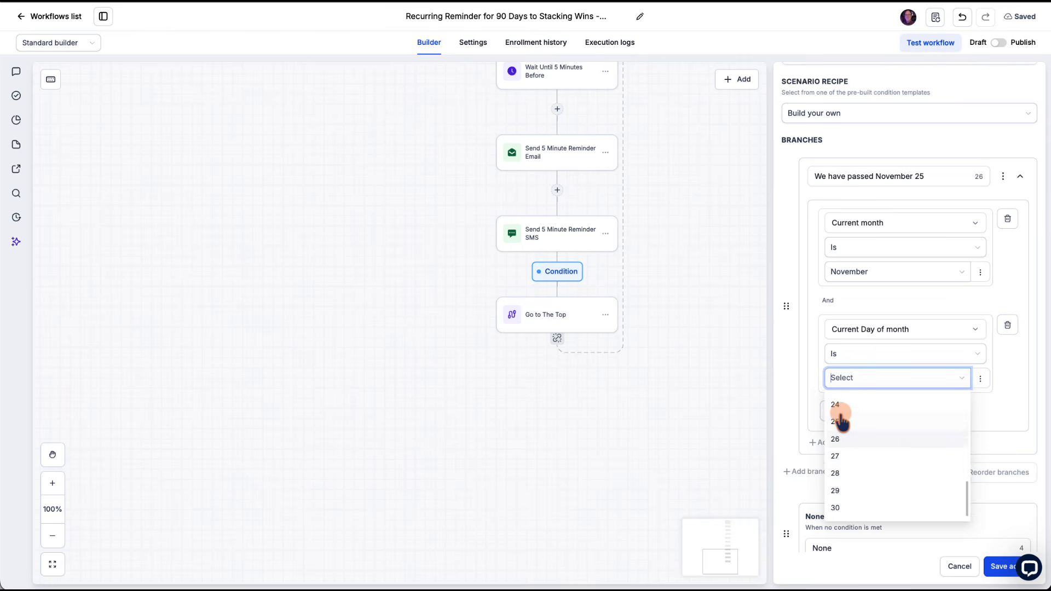
left_click(846, 416)
Step: Rename the branch "We have reached the end (25th)" and save the If / else action
scroll(903, 454, "down", 1)
scroll(905, 455, "up", 2)
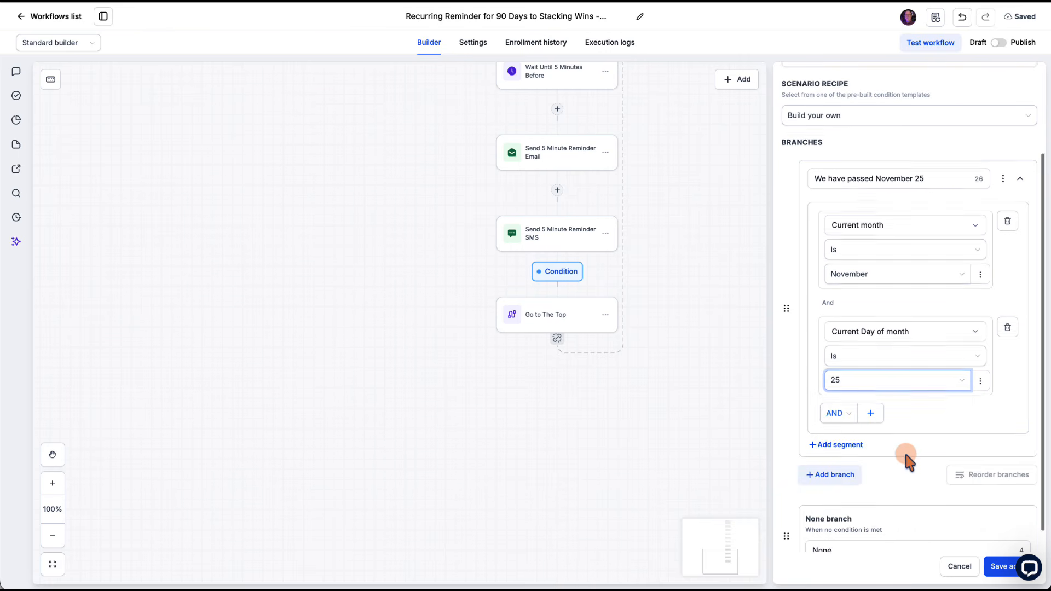
left_click_drag(926, 234, 846, 237)
type("reached")
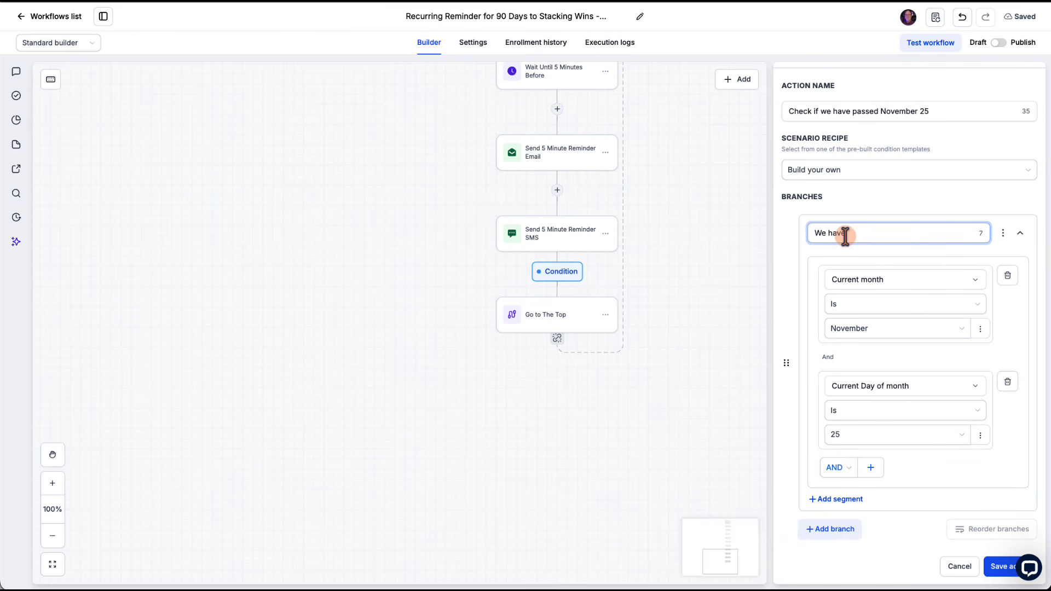
type(" the end (25th)")
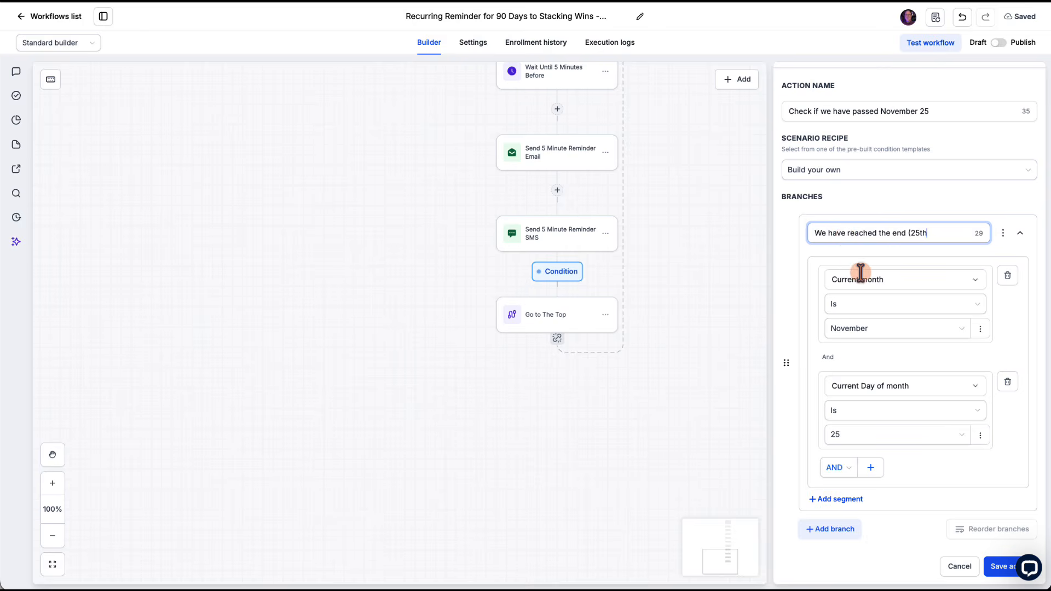
scroll(915, 401, "down", 2)
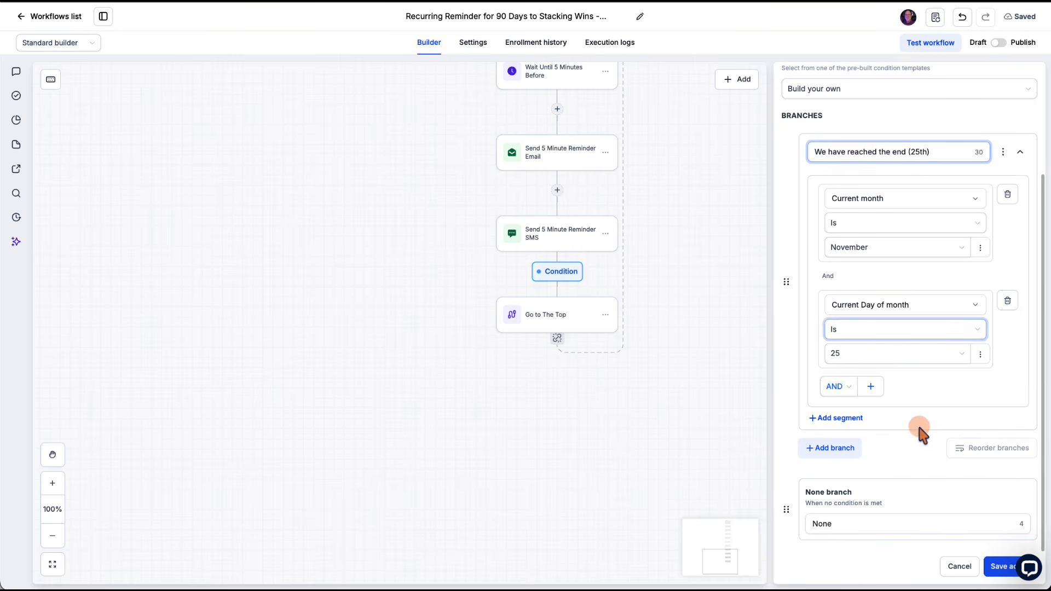
left_click(998, 570)
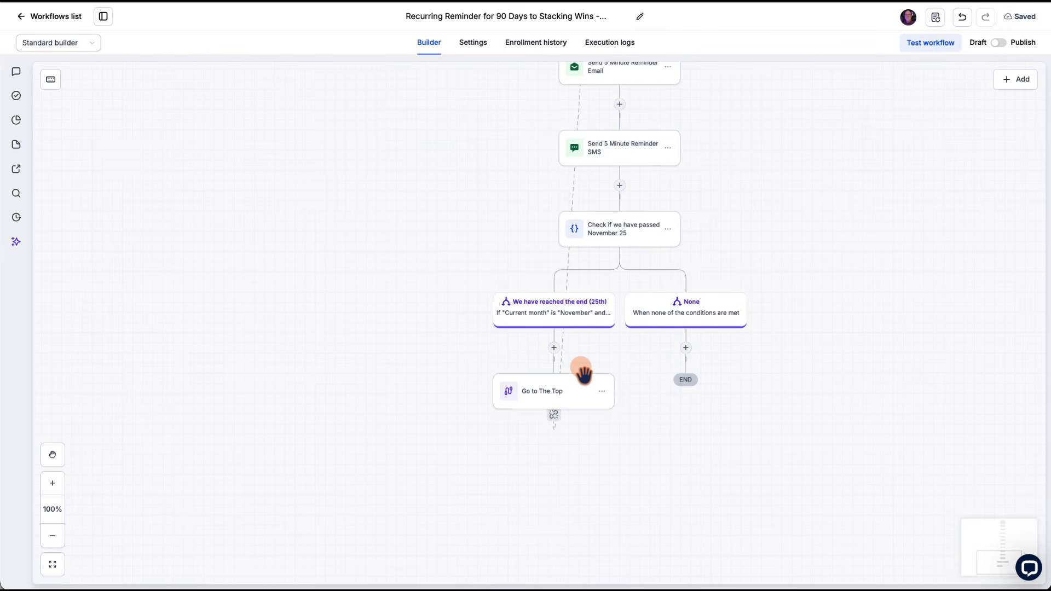
Step: Rename the None branch of "Check if we have passed November 25" as "Have not reached the 25th yet" and save the action
left_click(620, 231)
scroll(821, 351, "down", 3)
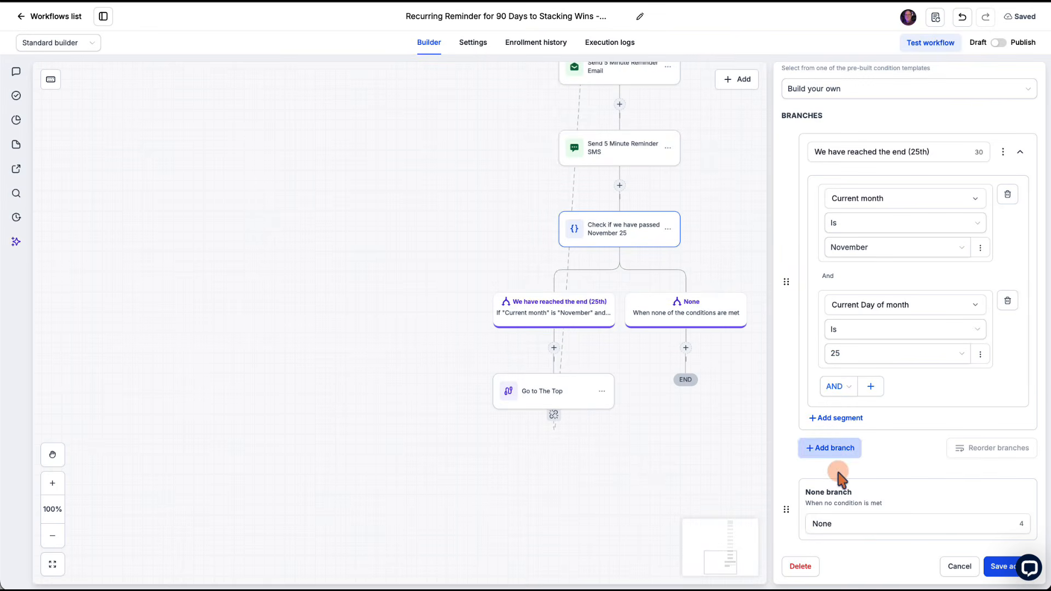
left_click(845, 524)
double_click(845, 523)
type("Haven")
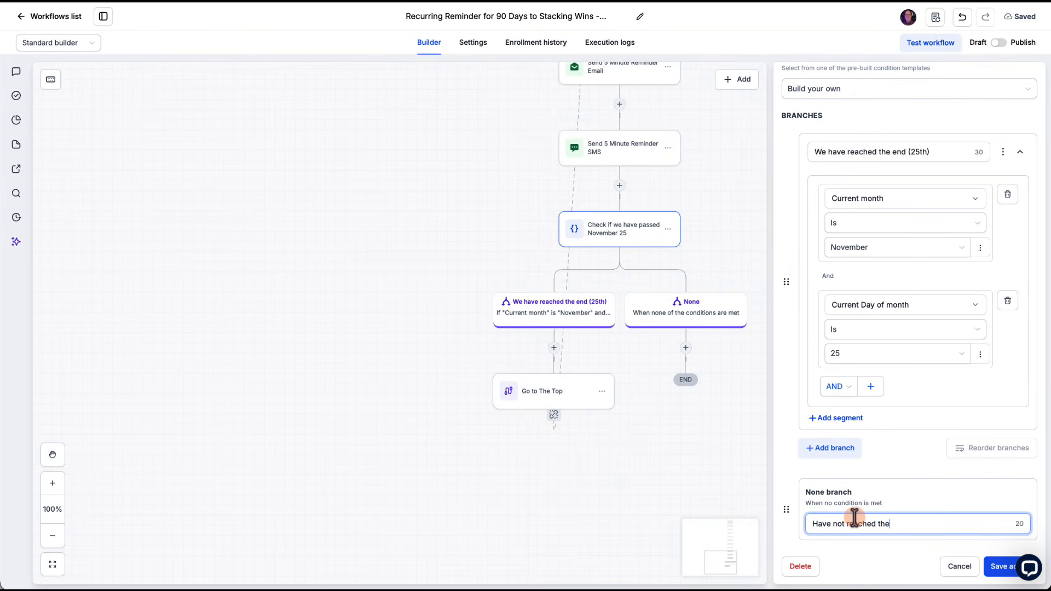
left_click(999, 566)
Step: Remove the path from "Go to The Top" and delete that action from the "We have reached the end (25th)" branch
left_click(587, 411)
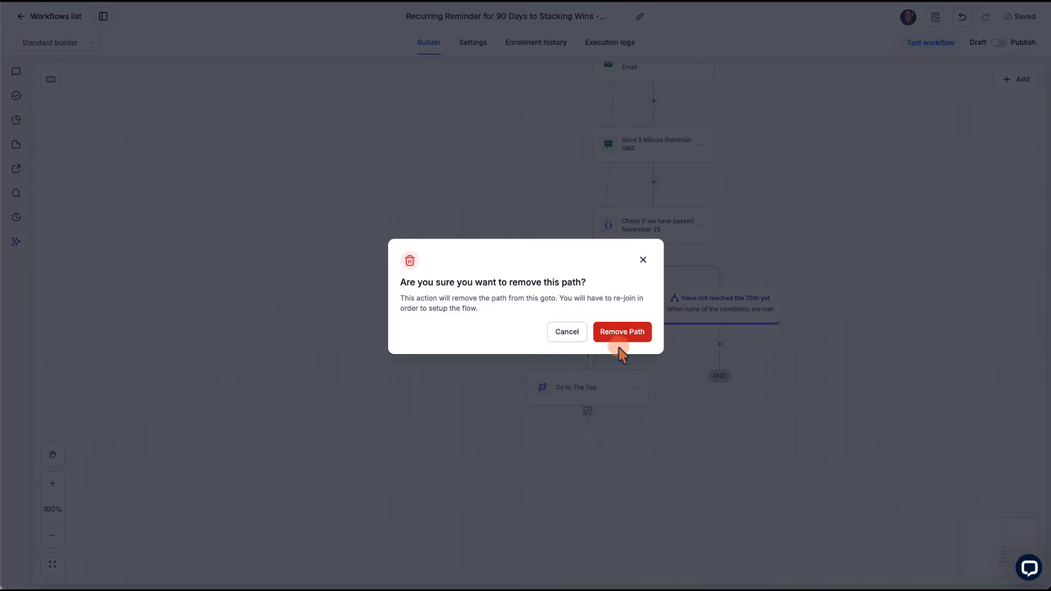
left_click(621, 331)
left_click(626, 407)
left_click(659, 436)
left_click(631, 327)
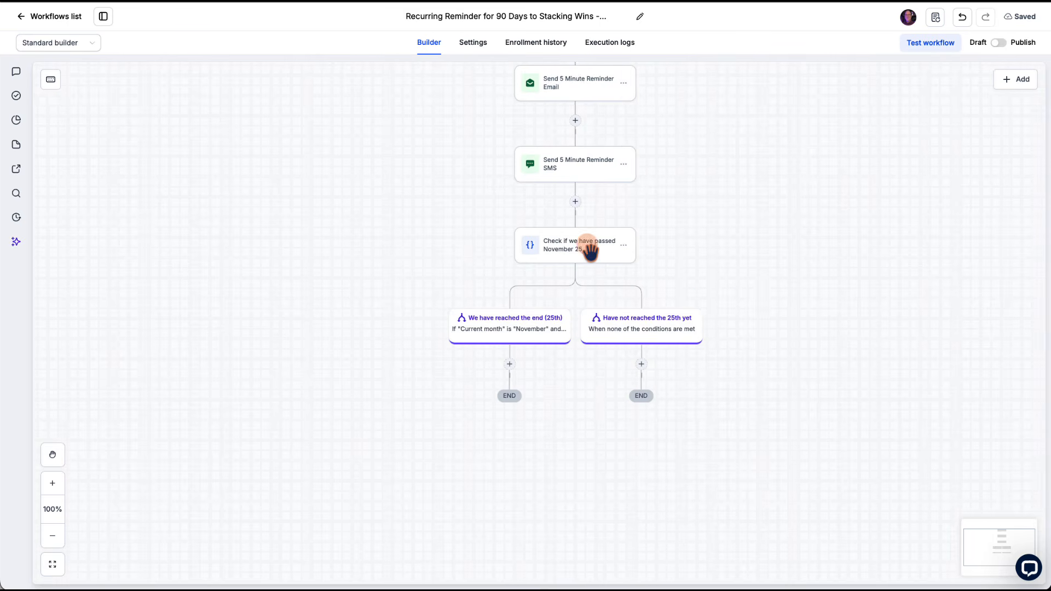
Step: Add a Go to action named "Go to Top" under "Have not reached the 25th yet", with "Wait until 24 Hours Before Each call" as its destination
left_click(640, 364)
left_click(829, 213)
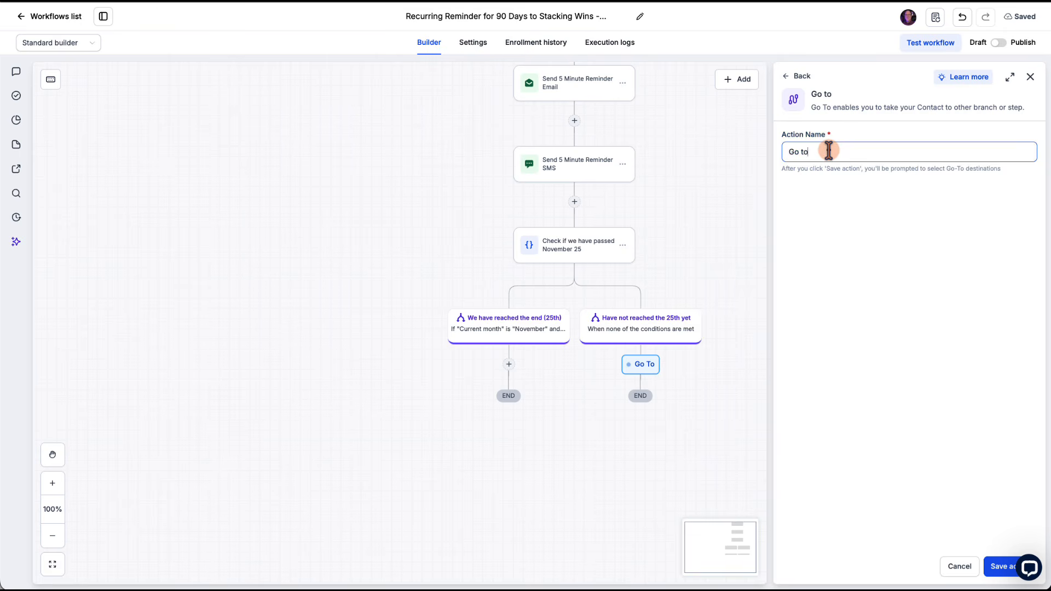
type("Top")
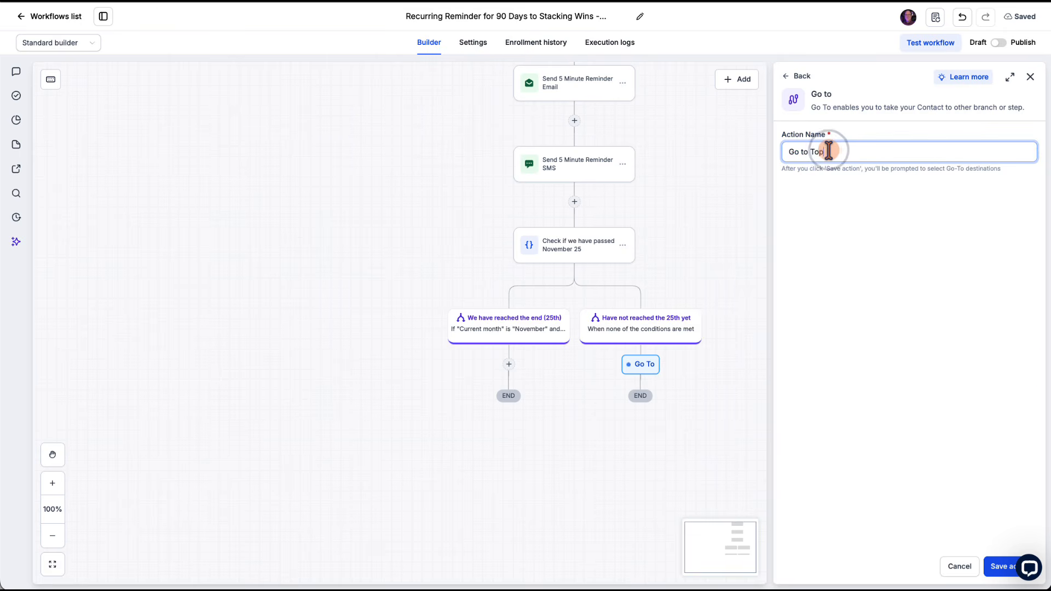
left_click(1000, 564)
scroll(824, 277, "up", 7)
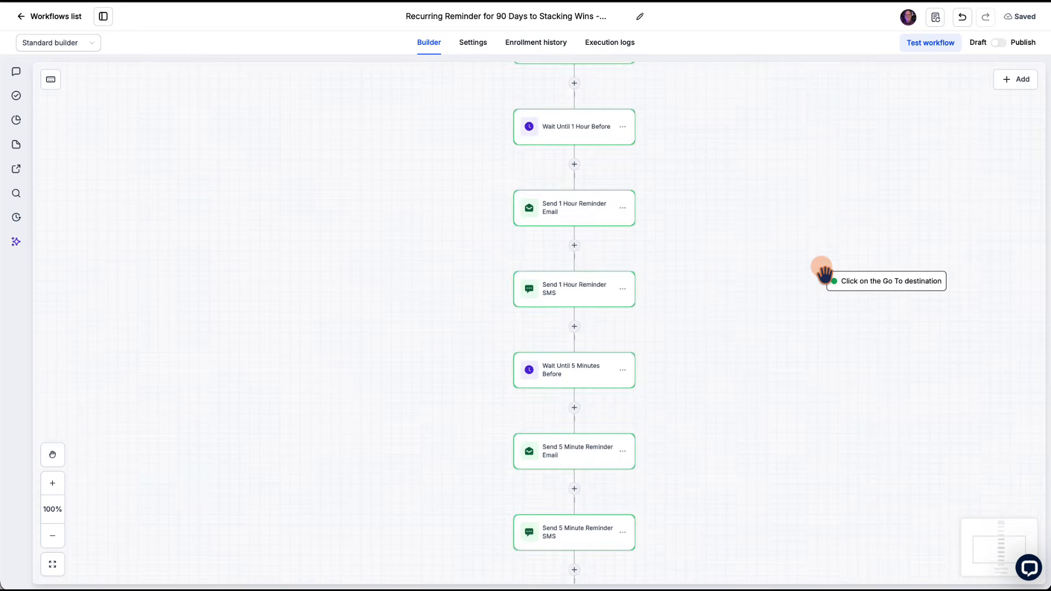
scroll(824, 277, "up", 7)
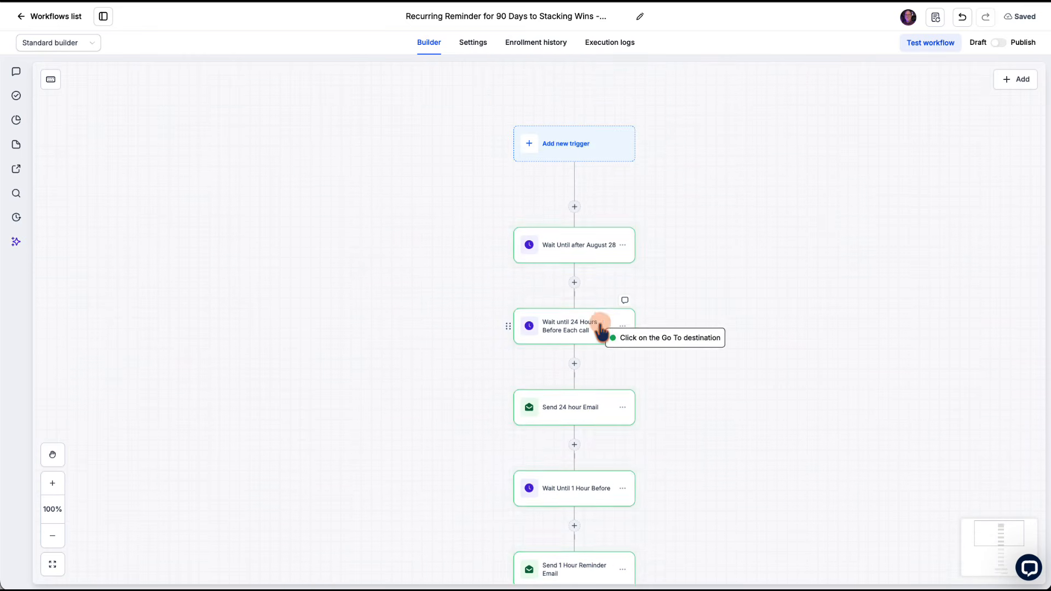
left_click(601, 327)
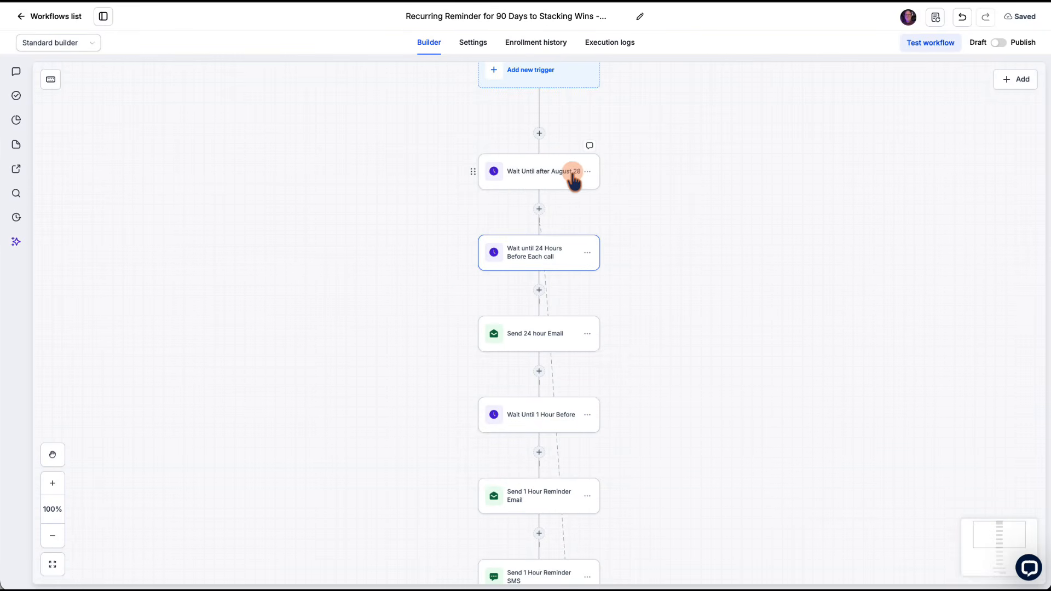
Step: Review the workflow from the August 28 wait through the reminders to the November 25 branches and the path looping back
scroll(601, 208, "up", 1)
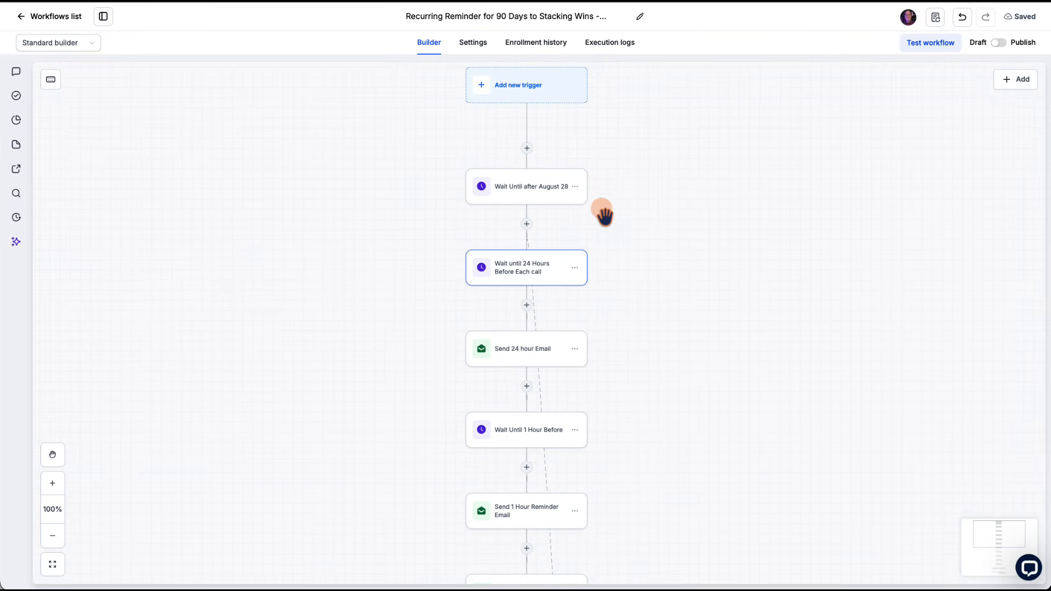
mouse_move(542, 158)
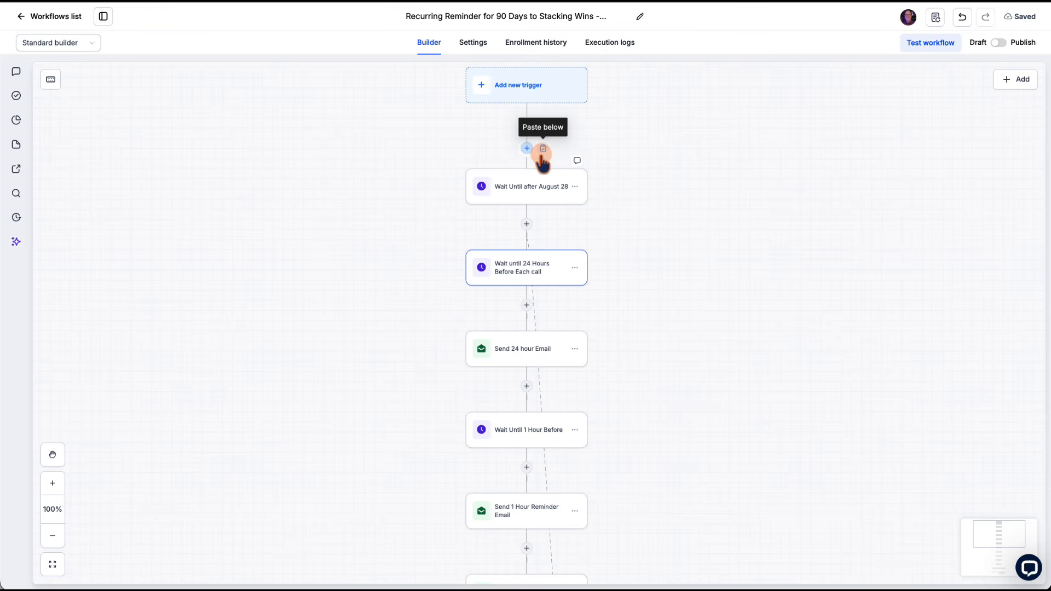
scroll(527, 275, "down", 1)
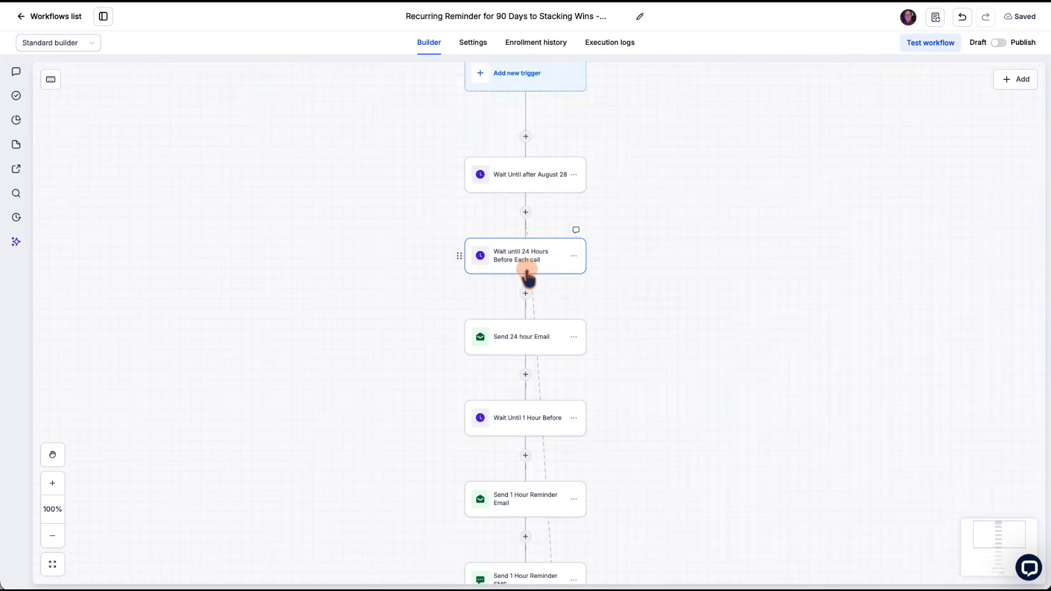
scroll(639, 286, "down", 6)
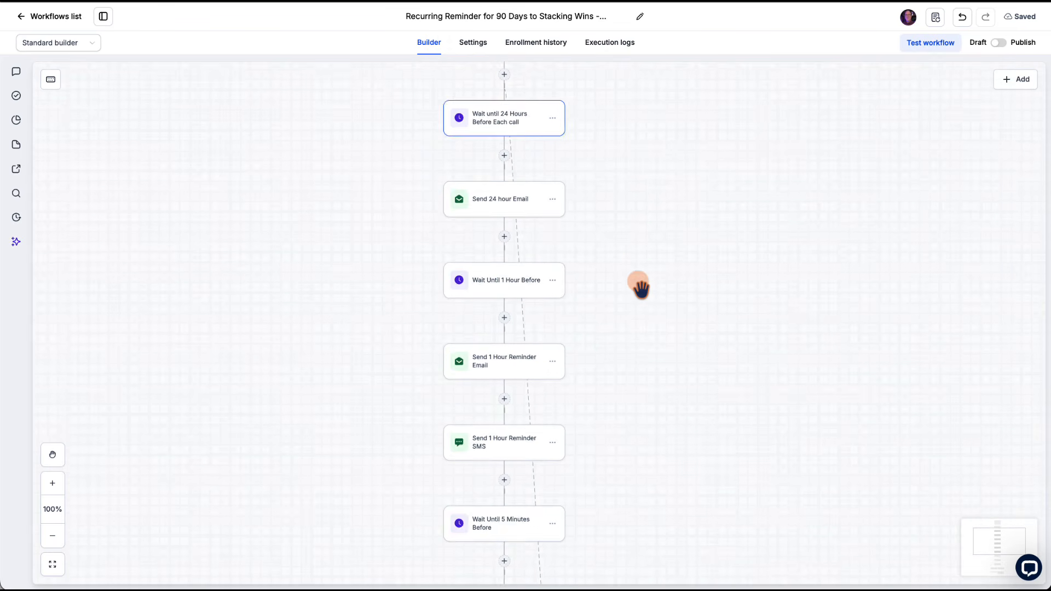
scroll(639, 286, "down", 10)
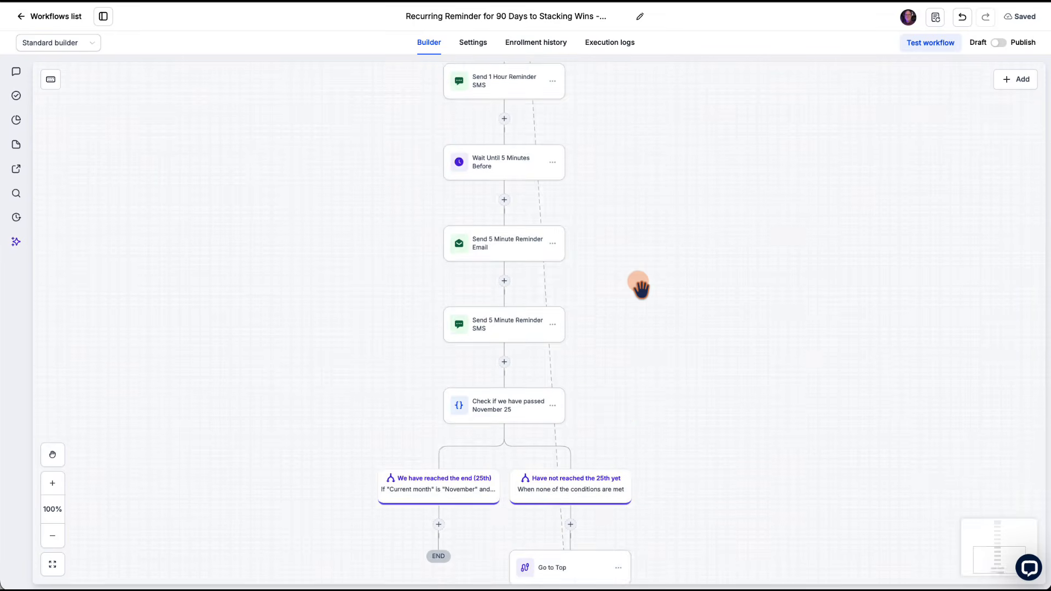
scroll(640, 286, "down", 2)
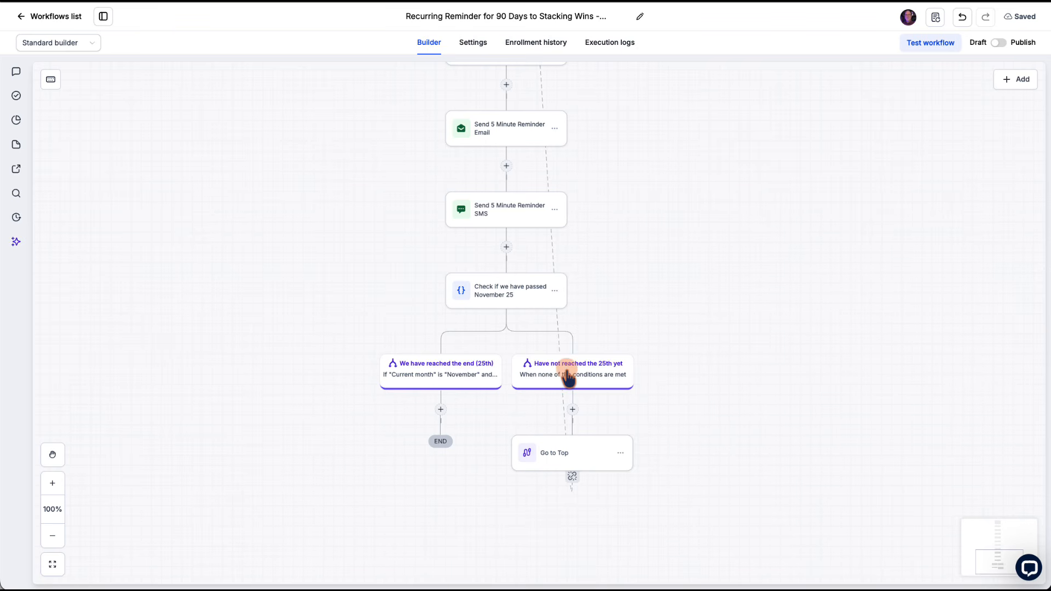
scroll(557, 317, "up", 4)
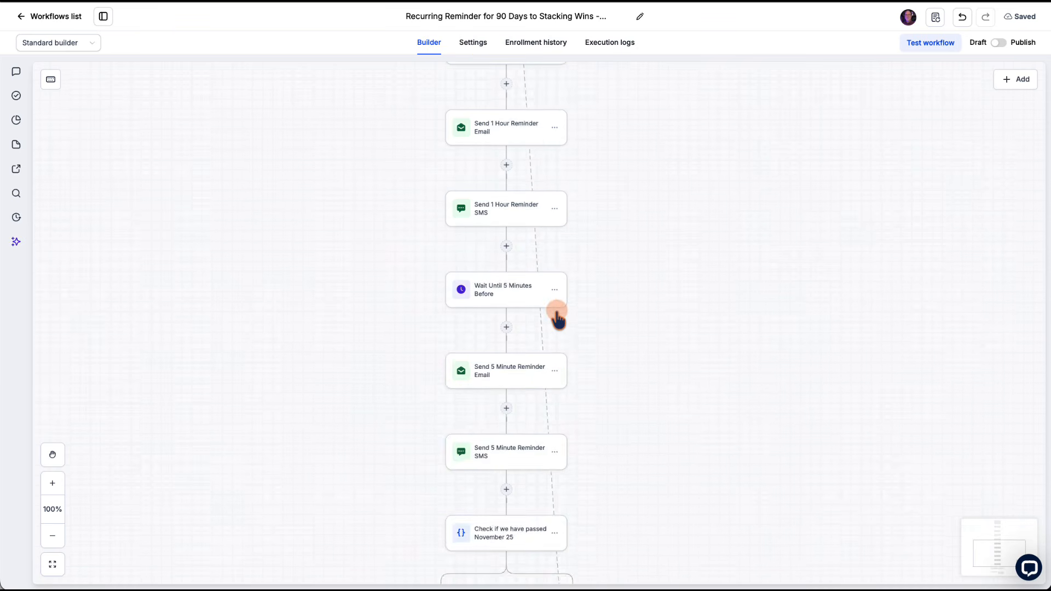
scroll(557, 318, "up", 7)
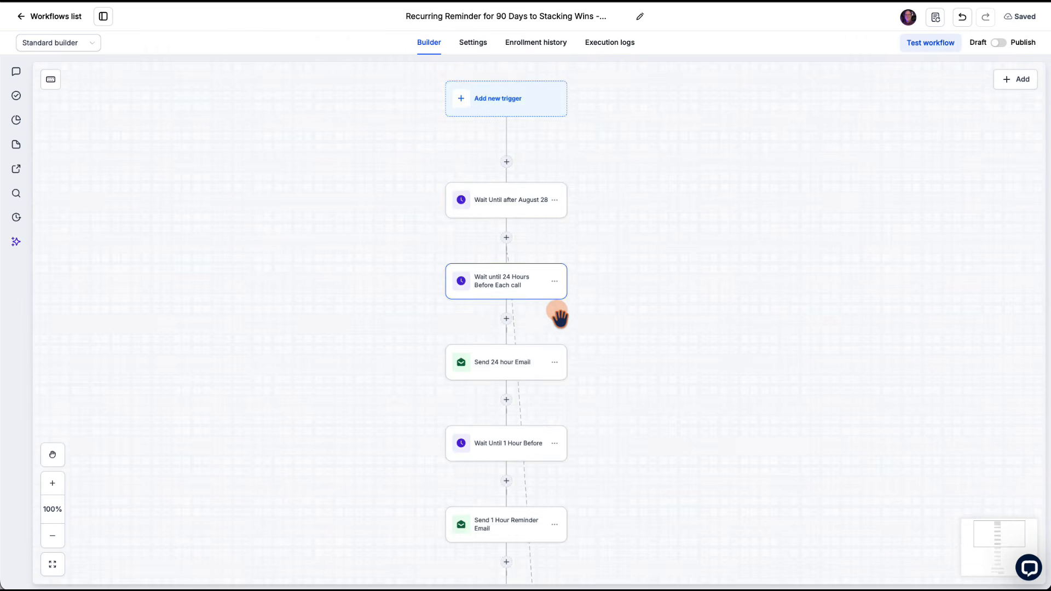
scroll(660, 294, "down", 3)
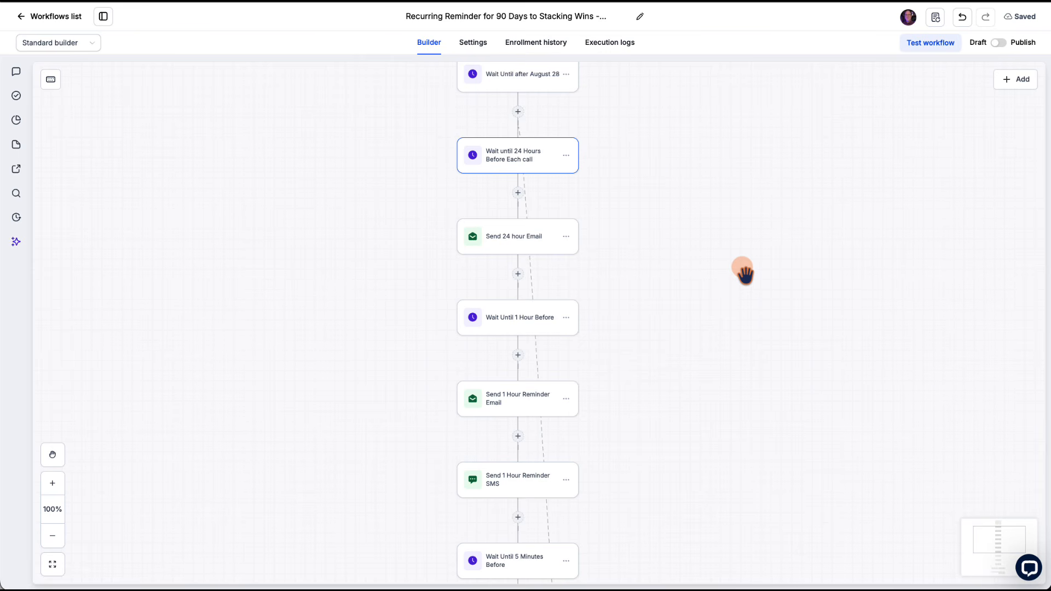
scroll(745, 273, "up", 3)
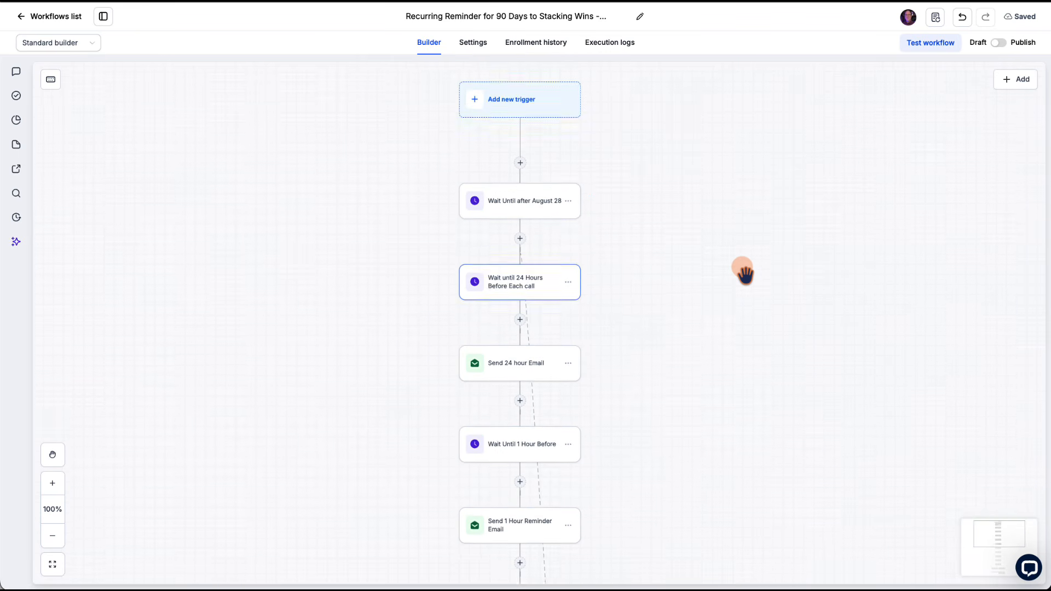
Step: Insert a Wait action above "Wait Until after August 28" with the wait type "Until a recurring window opens"
left_click(521, 212)
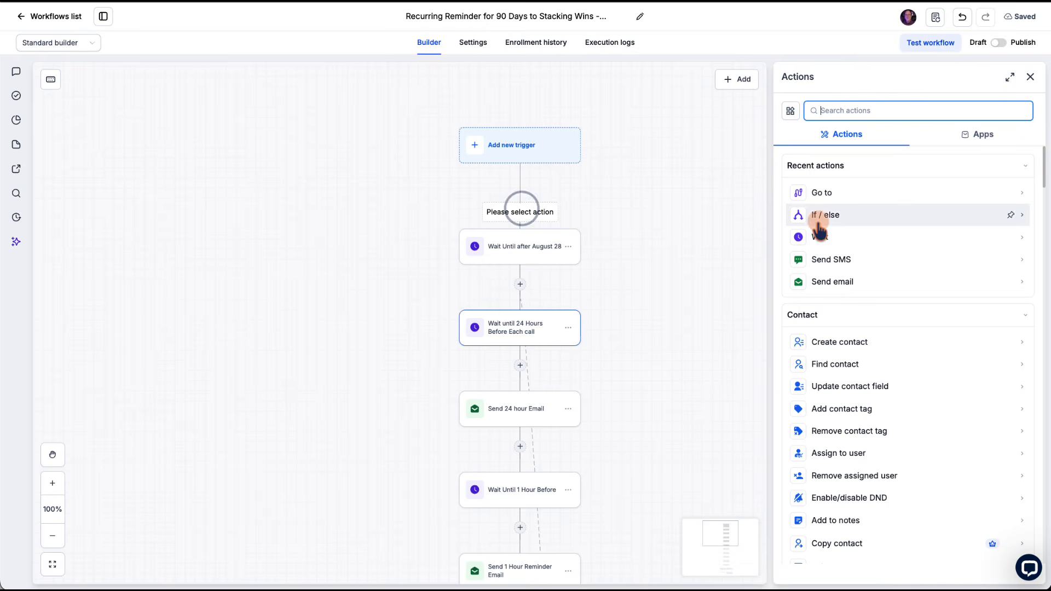
left_click(821, 237)
left_click(850, 299)
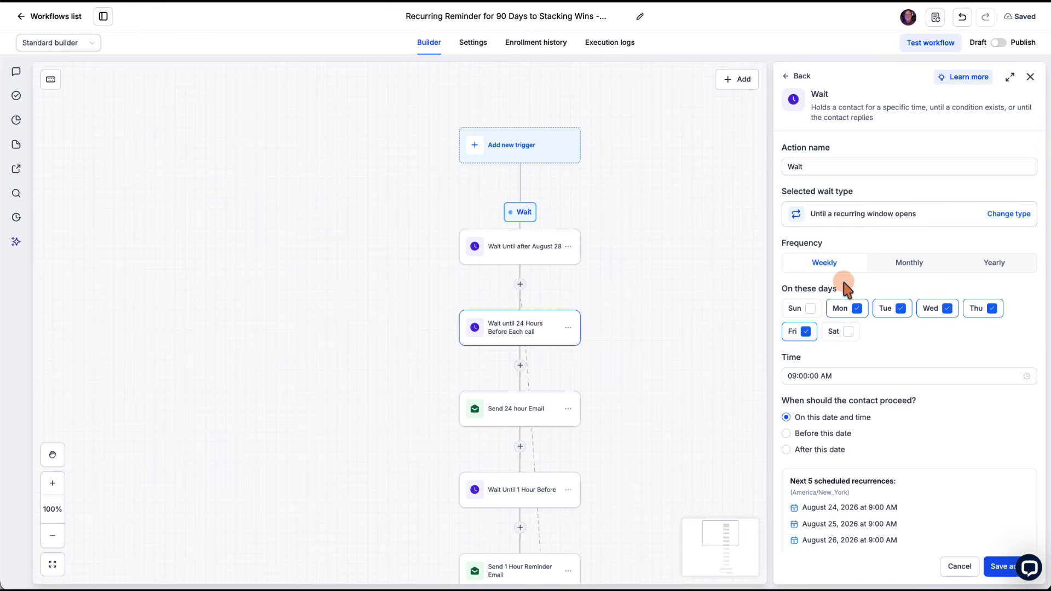
left_click(1008, 214)
left_click(869, 290)
Step: Set the new Wait action's frequency to Monthly, recurring on the 3rd Tuesday of the month
left_click(857, 309)
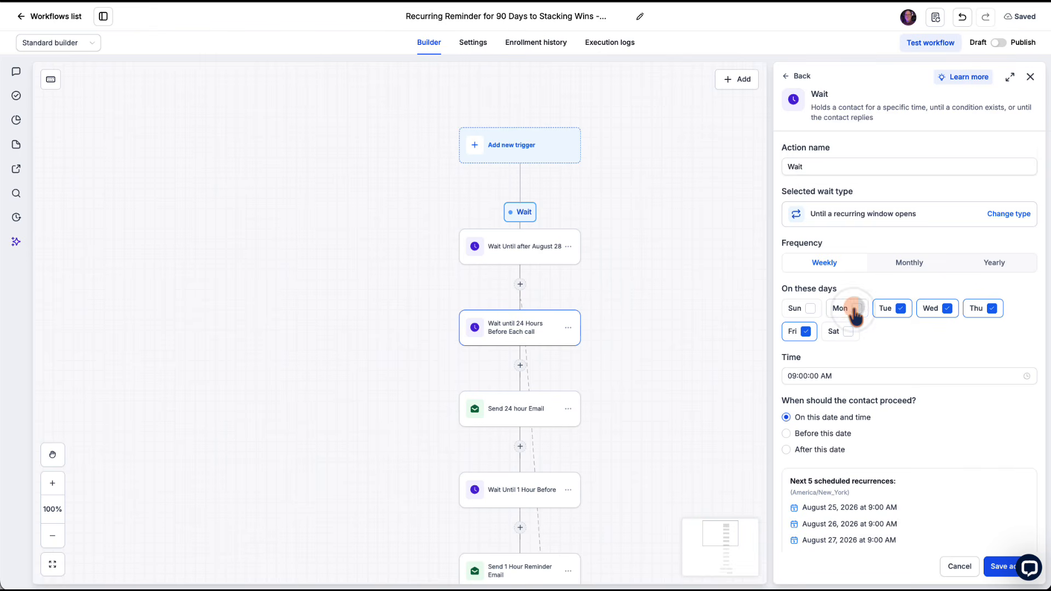
left_click(855, 309)
left_click(910, 264)
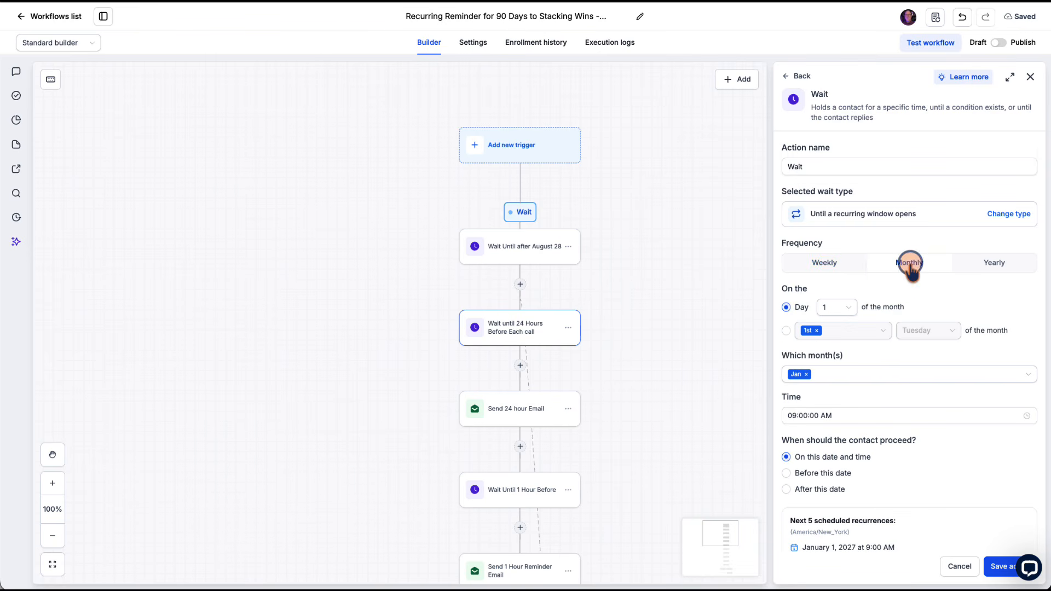
scroll(915, 277, "down", 2)
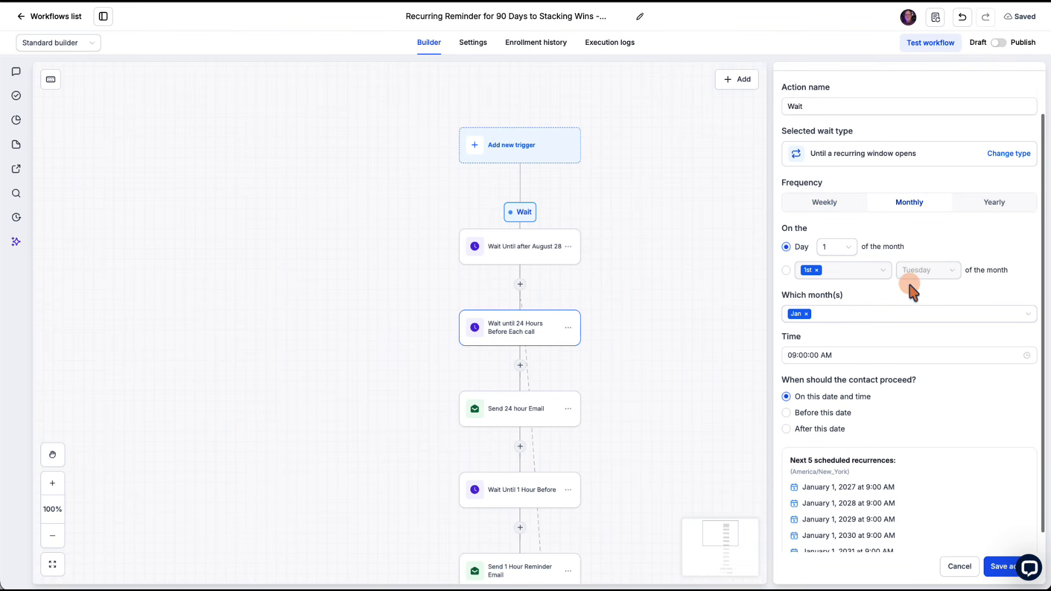
left_click(786, 270)
left_click(832, 270)
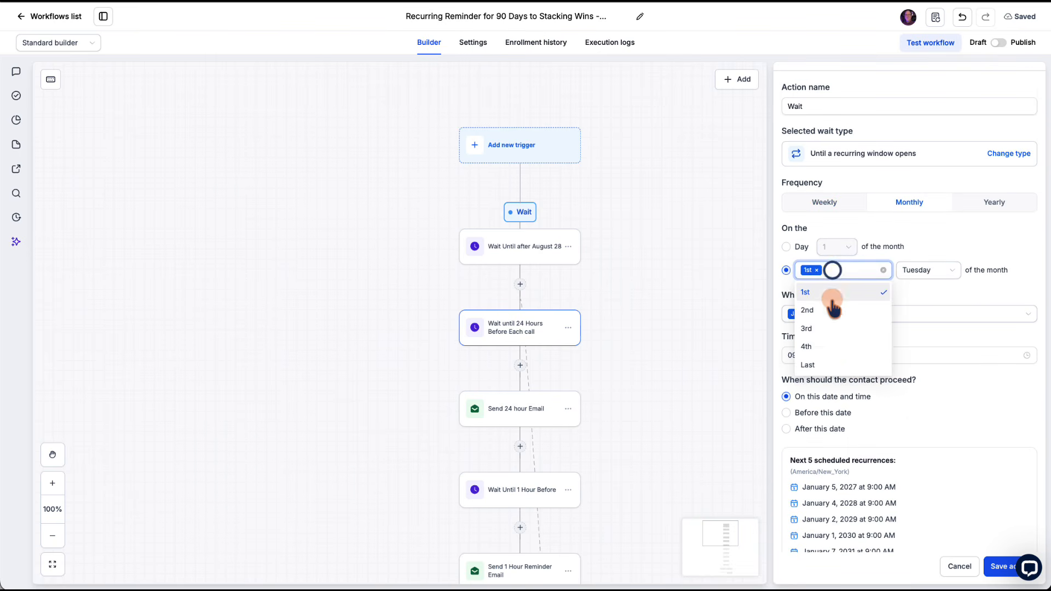
left_click(826, 329)
left_click(818, 271)
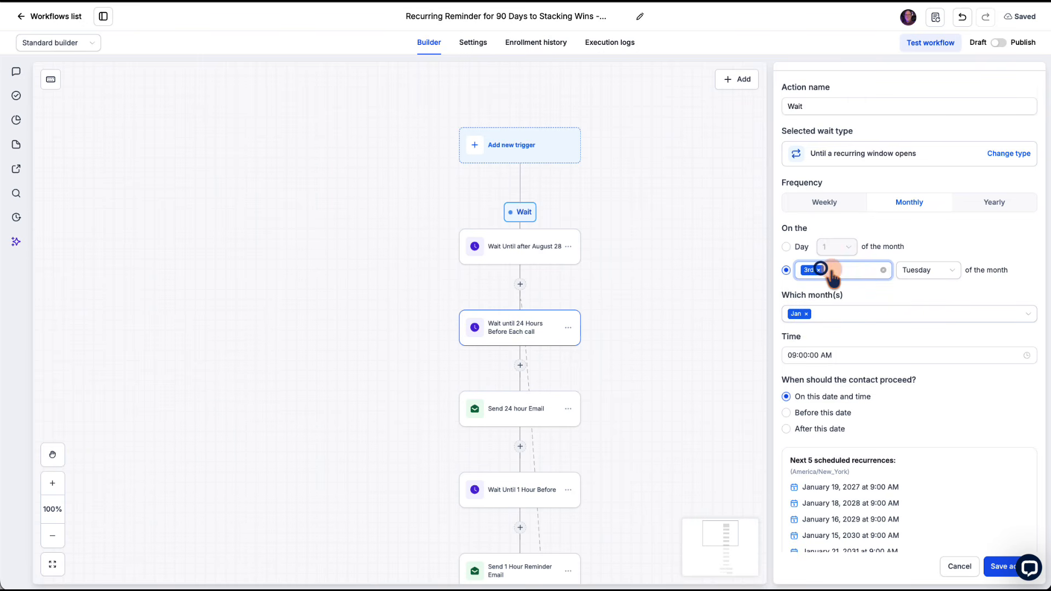
Step: Add the 1st and Last occurrences to the Wait action's monthly recurrence, keeping Tuesday as the weekday
left_click(910, 272)
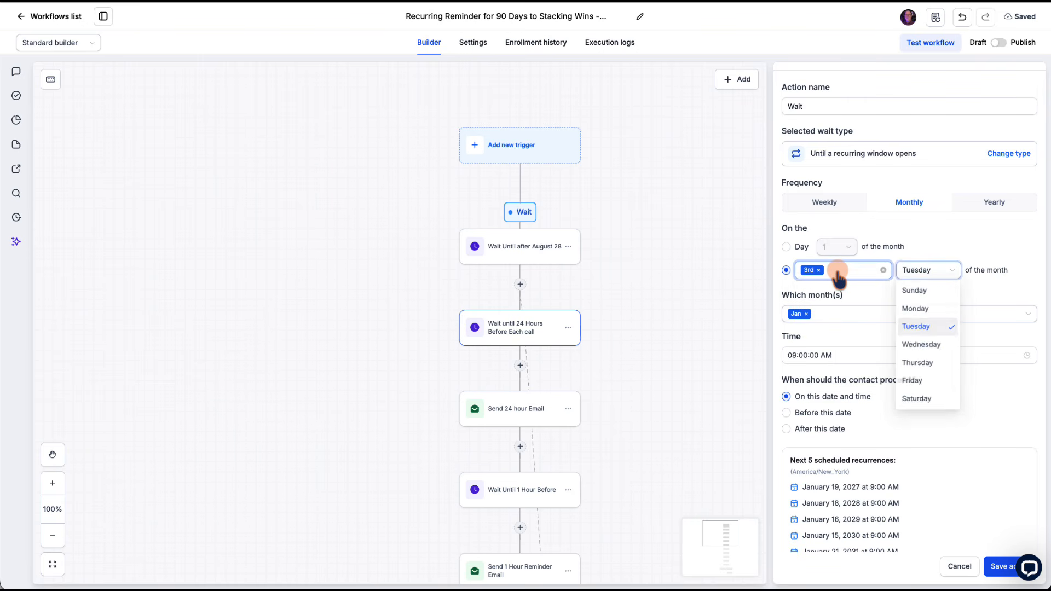
left_click(843, 271)
left_click(827, 292)
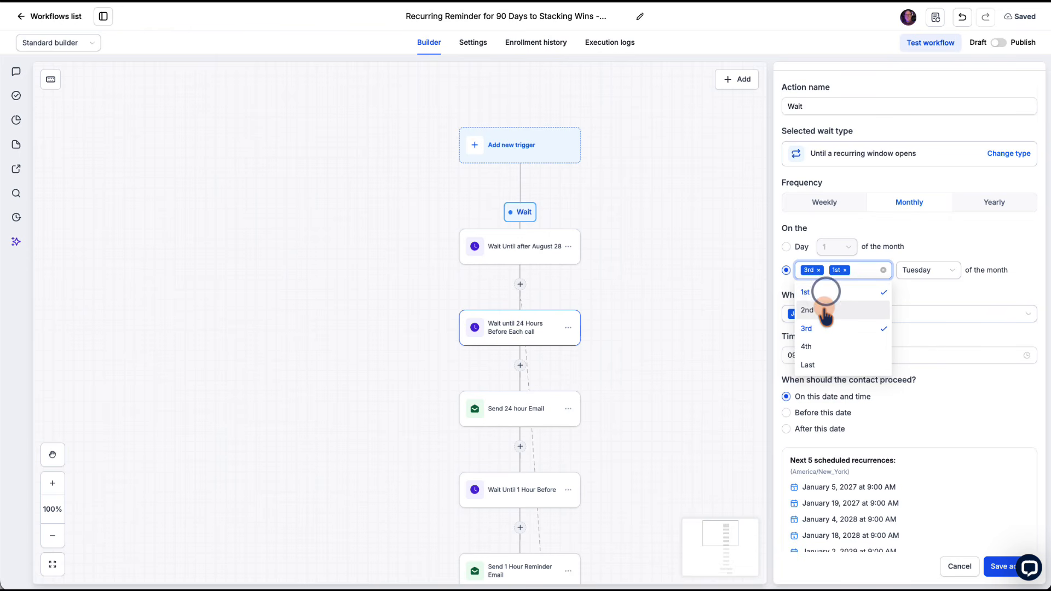
left_click(843, 365)
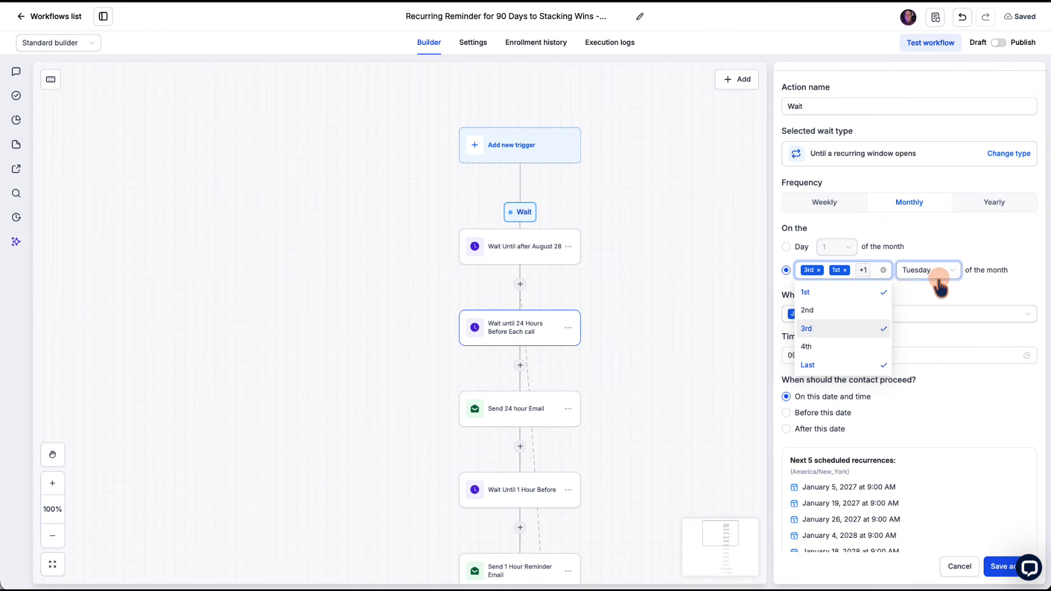
left_click(940, 296)
left_click(934, 275)
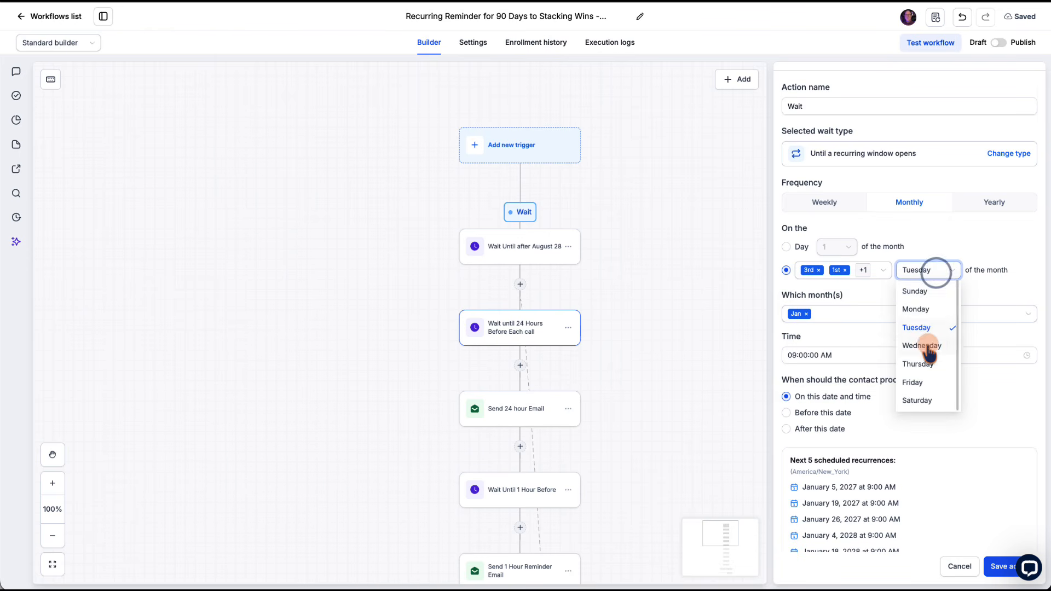
left_click(877, 284)
Step: Add February through July to the Wait action's recurring months, and clear the whole month selection
left_click(831, 317)
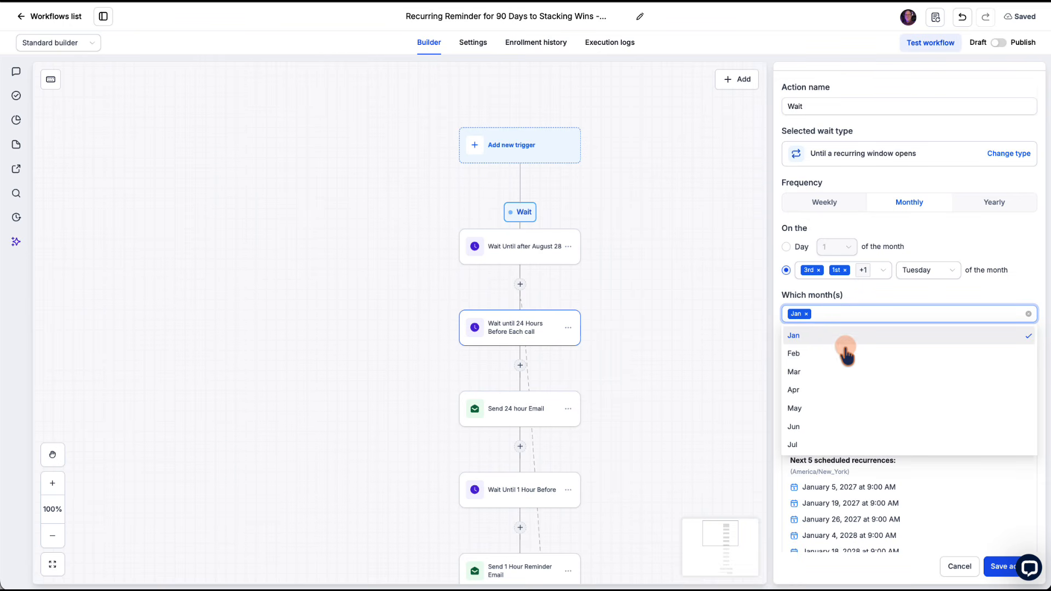
scroll(845, 356, "down", 2)
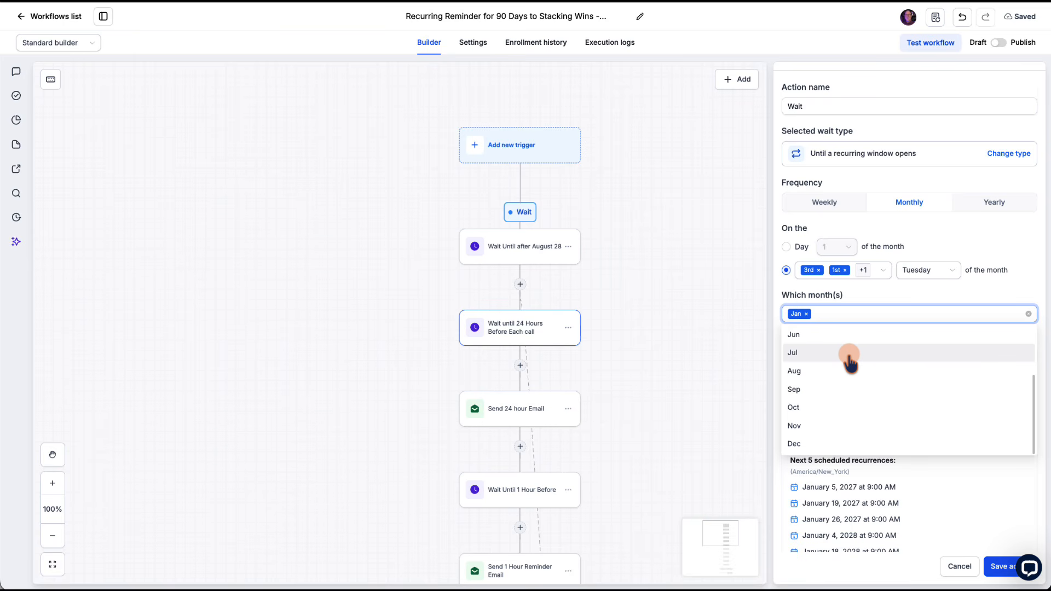
scroll(821, 359, "up", 2)
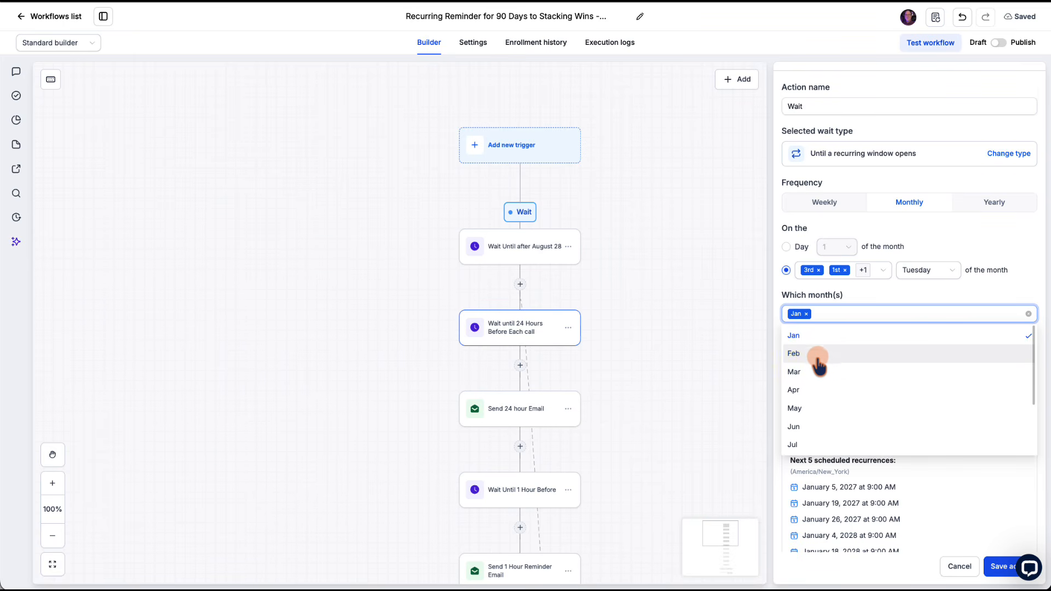
left_click(818, 356)
left_click(820, 373)
left_click(823, 391)
left_click(825, 406)
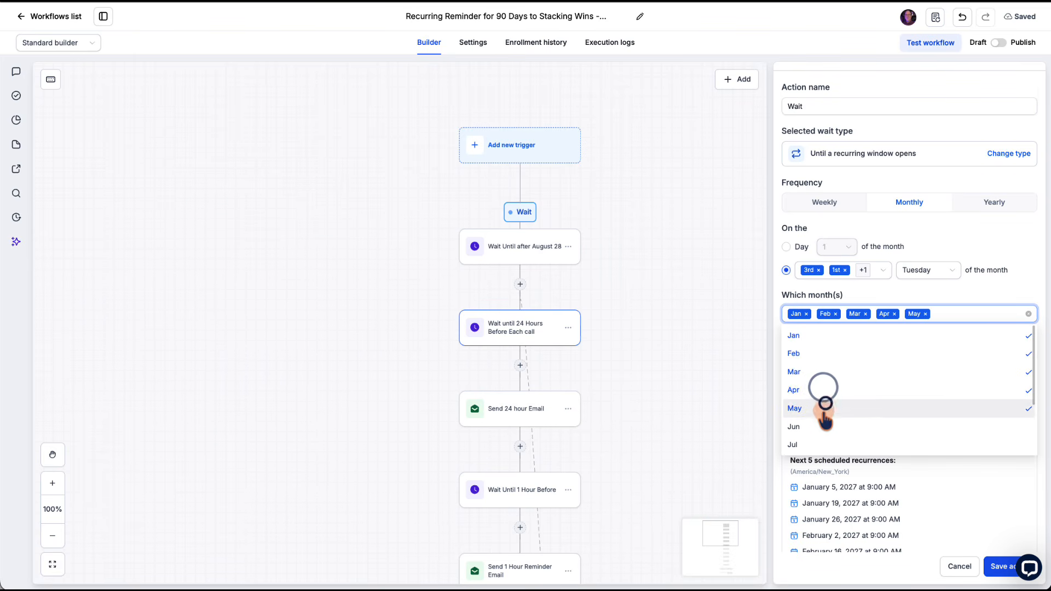
left_click(823, 426)
left_click(822, 444)
scroll(838, 406, "down", 2)
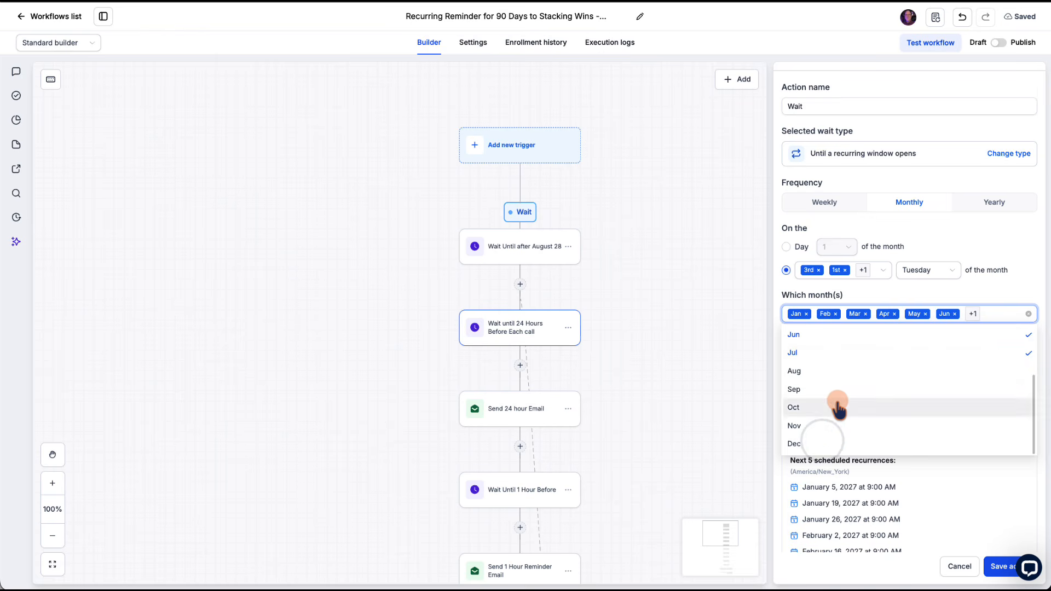
left_click(1028, 314)
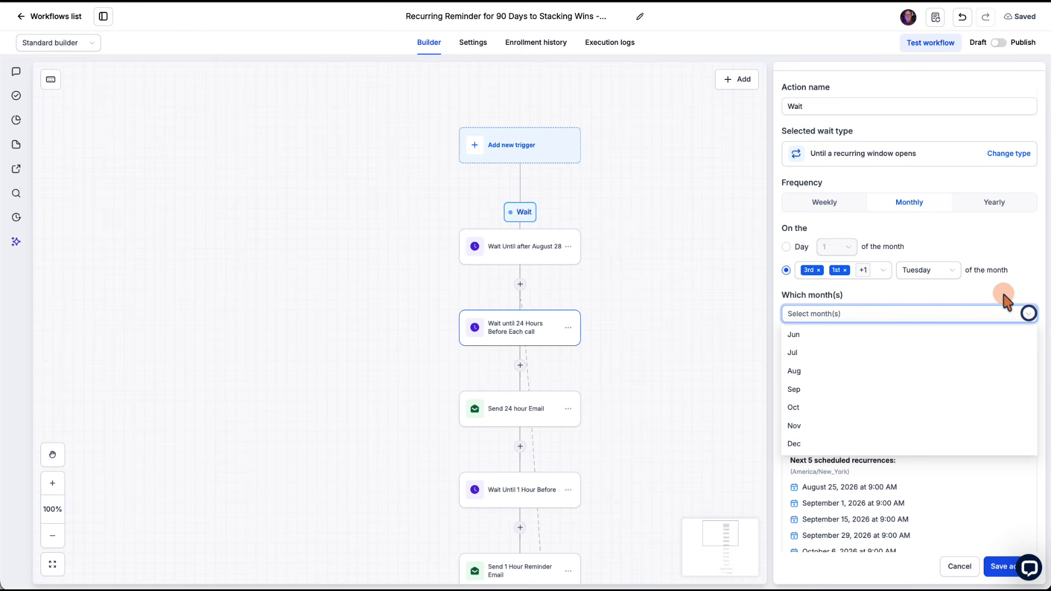
left_click(959, 296)
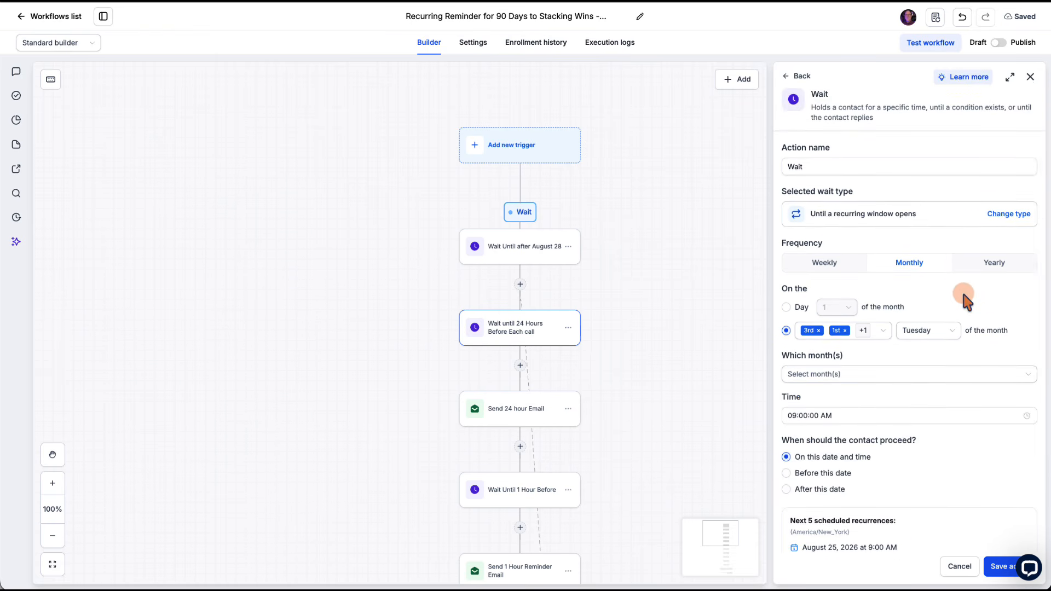
Step: Set the Wait action's frequency to Yearly on January 1 and review its next scheduled recurrences
scroll(963, 296, "down", 2)
left_click(994, 181)
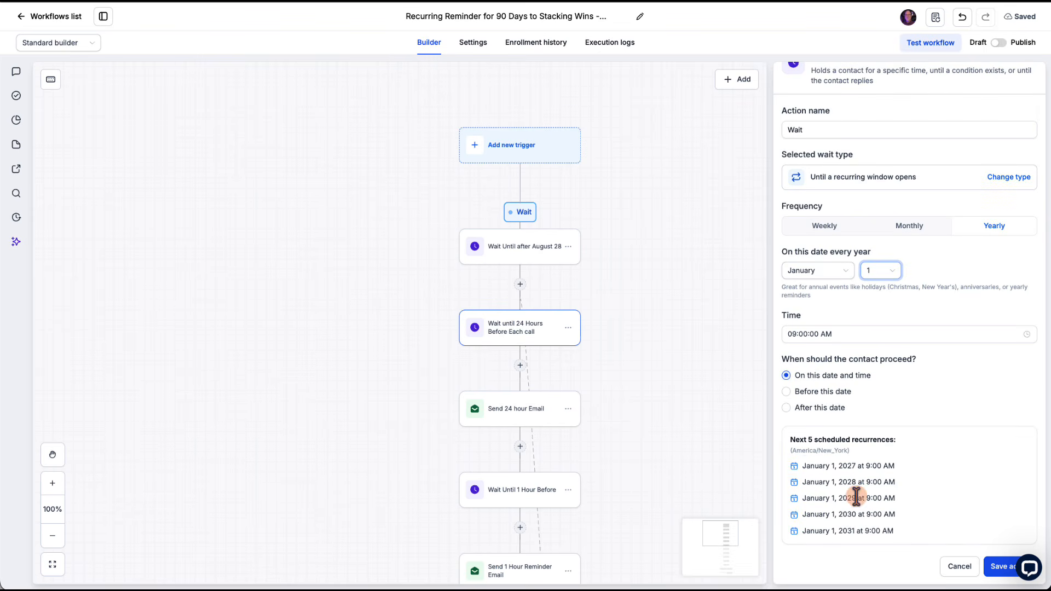
left_click_drag(802, 466, 892, 530)
left_click(922, 446)
scroll(922, 445, "up", 2)
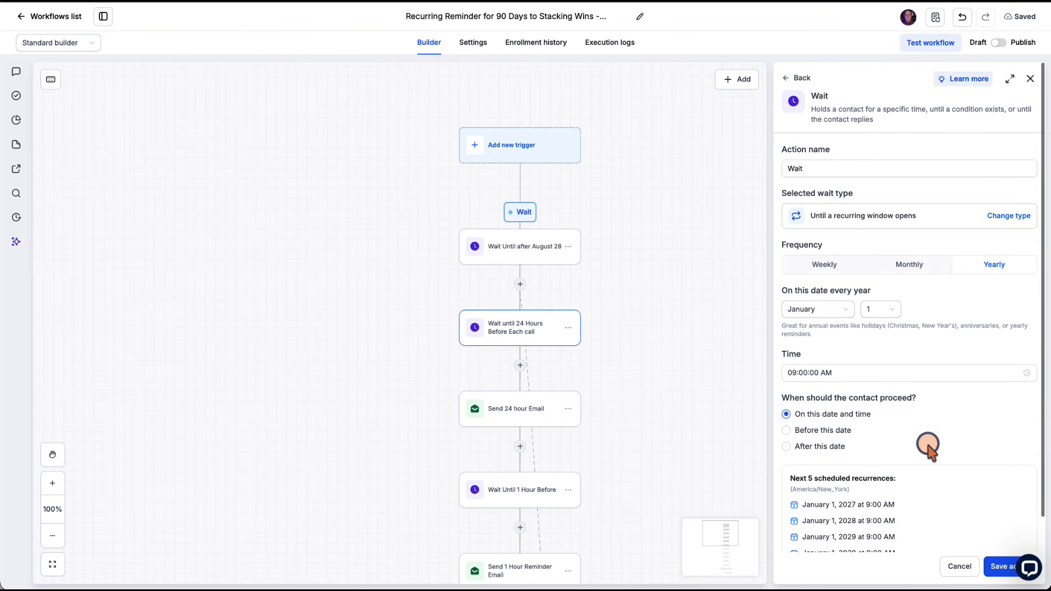
Step: Discard the yearly setup and choose a fresh Wait action with the wait type "Until a recurring window opens"
left_click(785, 76)
key("Return")
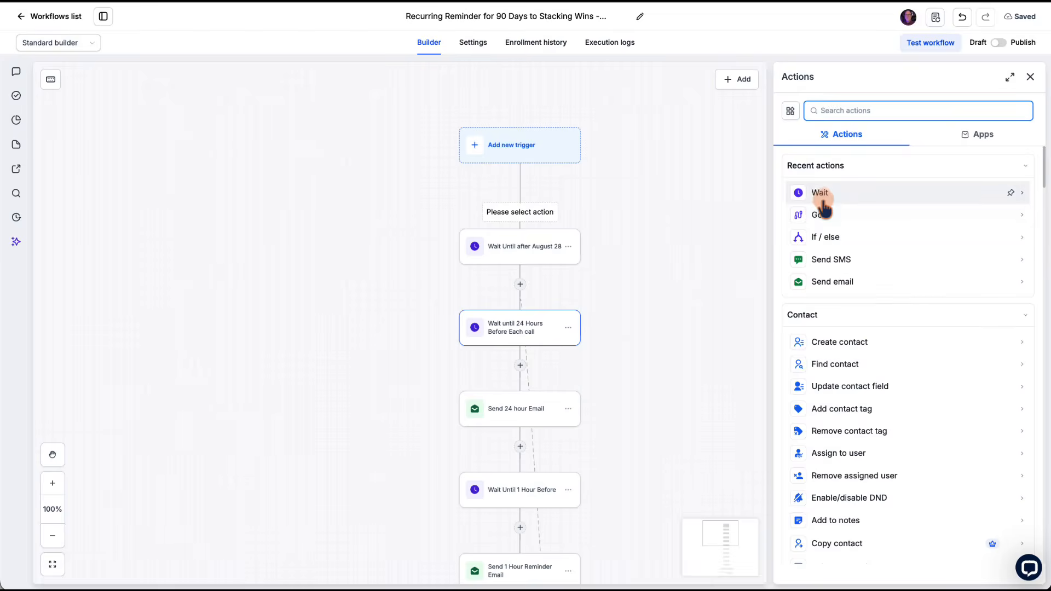
left_click(819, 193)
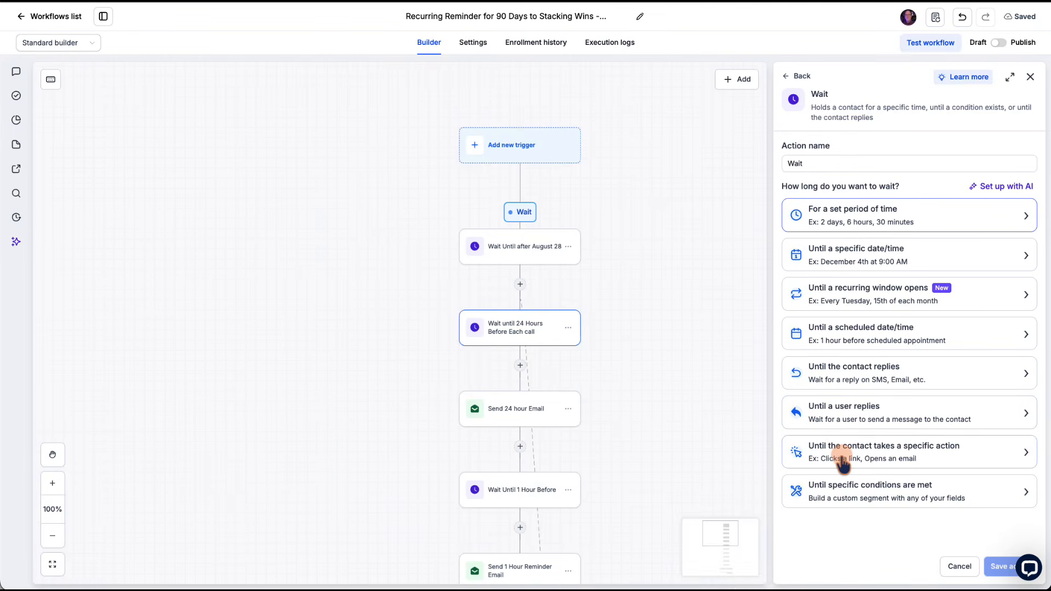
left_click(845, 295)
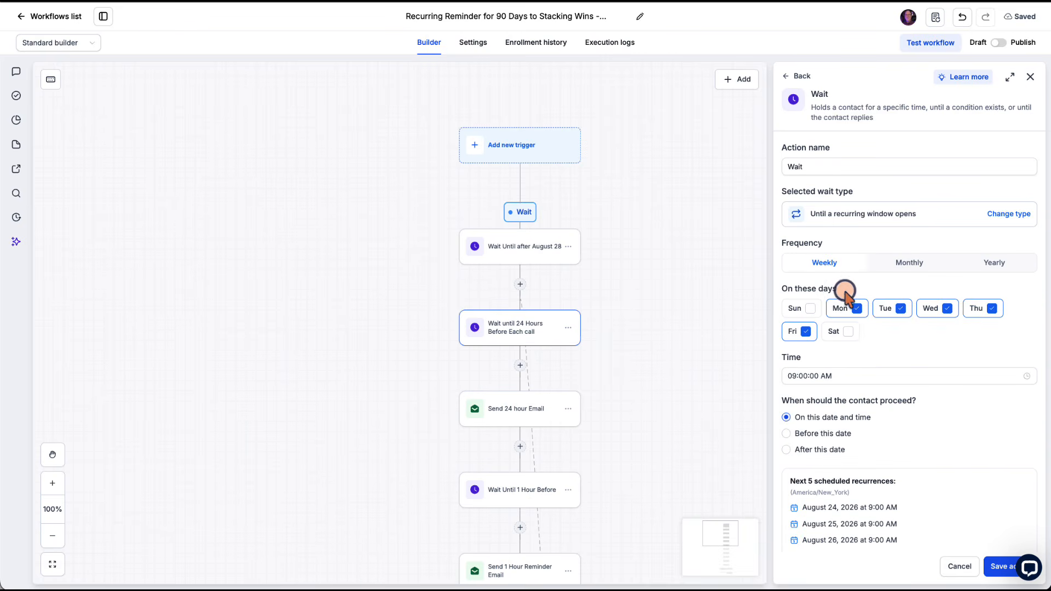